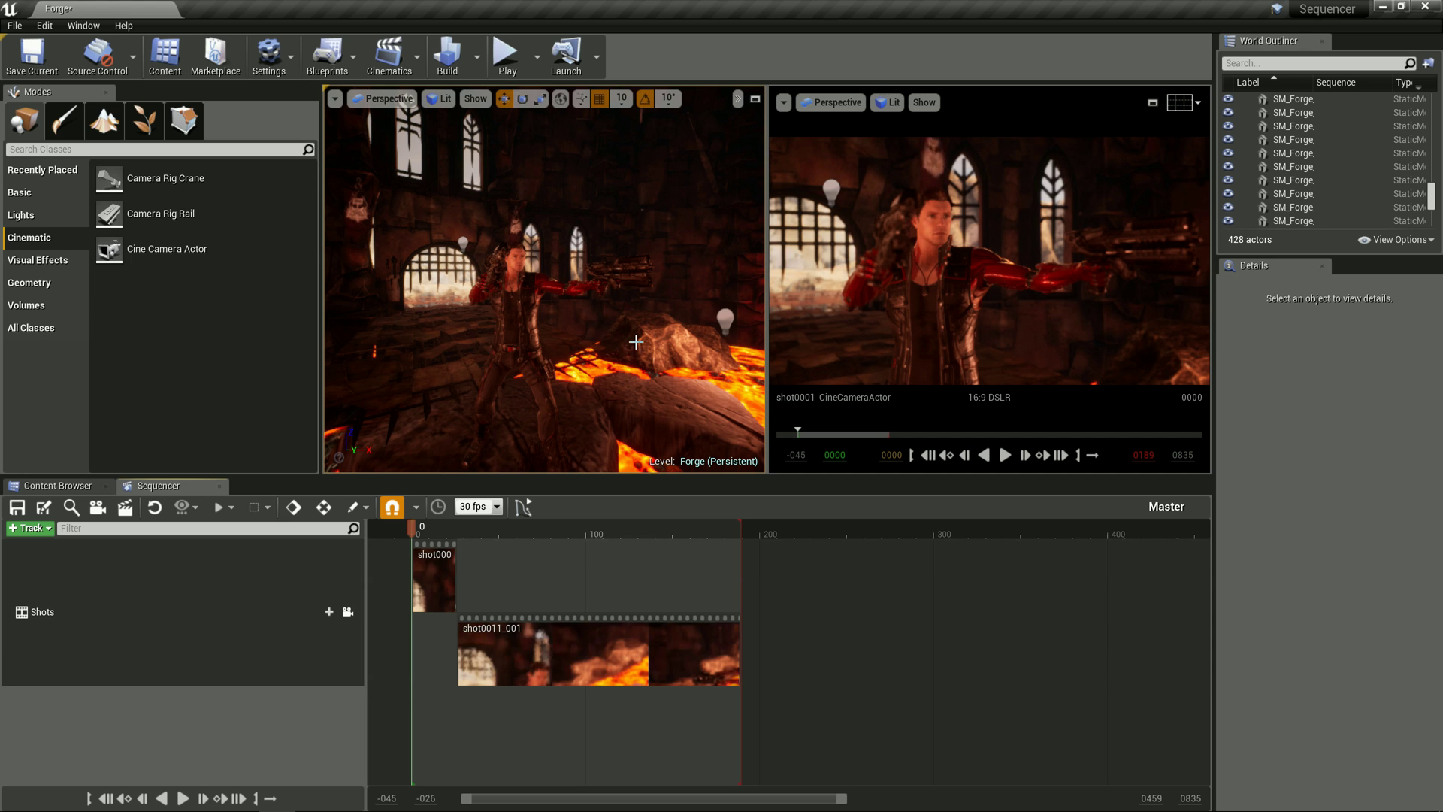
Fly the viewport behind and up close to the TwinBlast character.
right_click(518, 297)
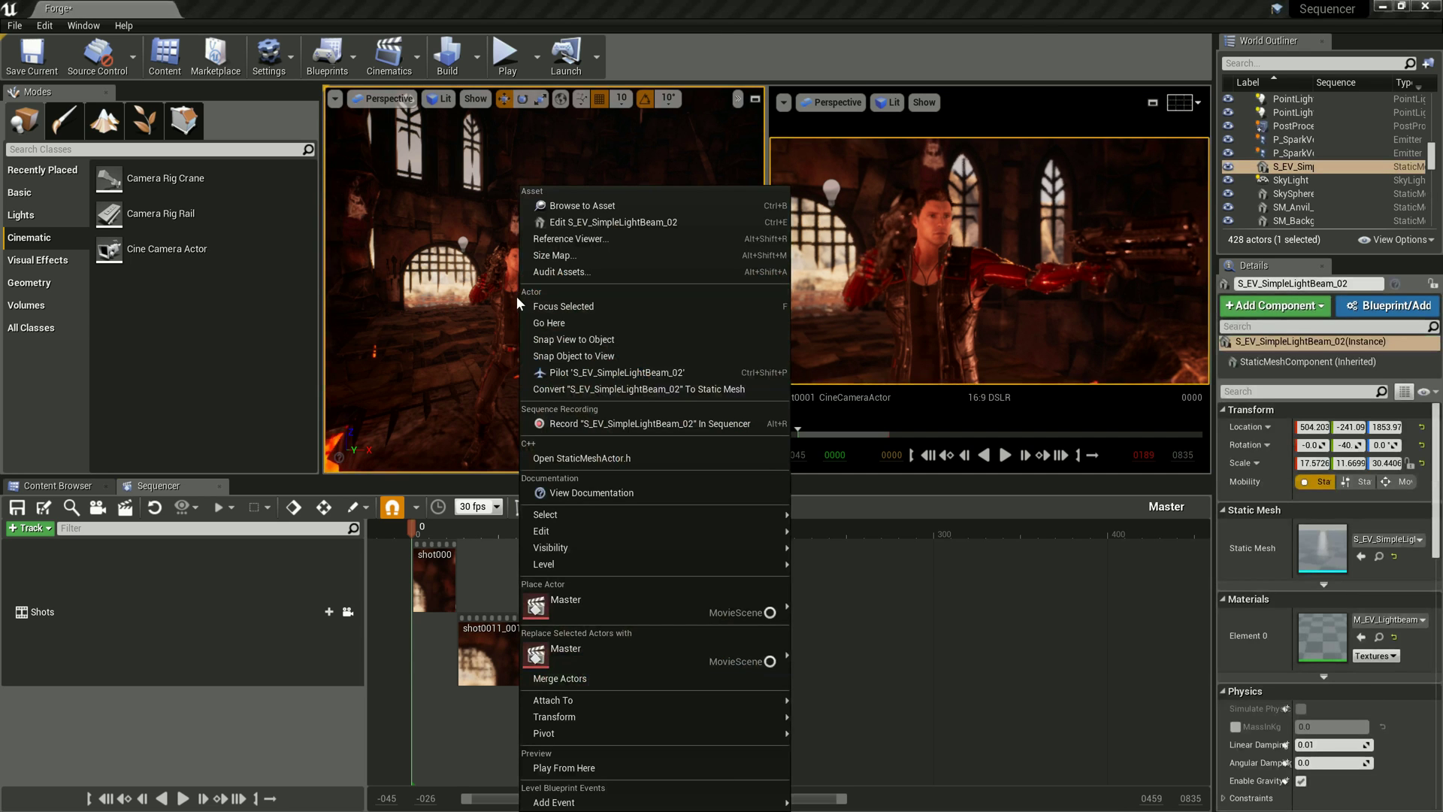
left_click(503, 317)
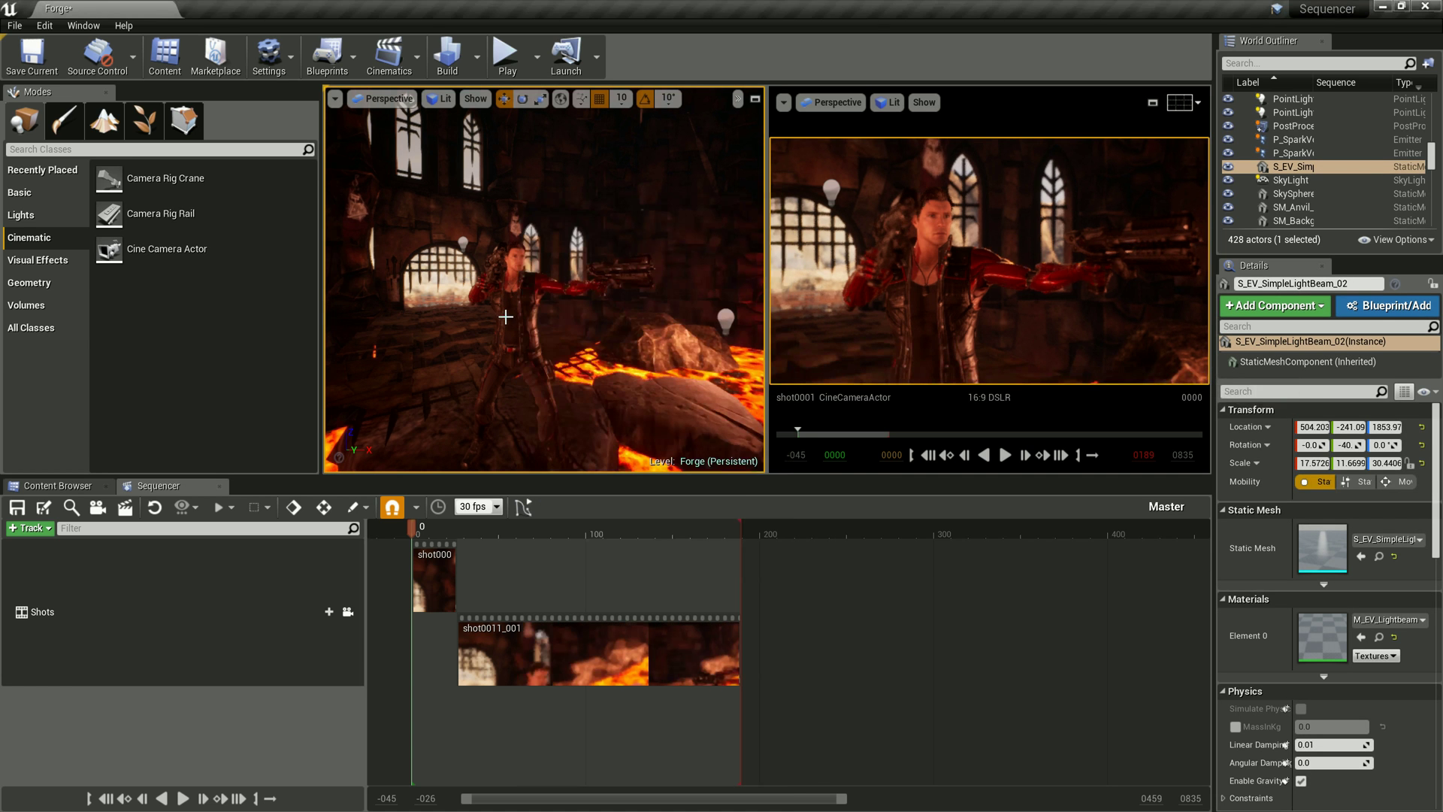
right_click_drag(527, 311, 583, 318)
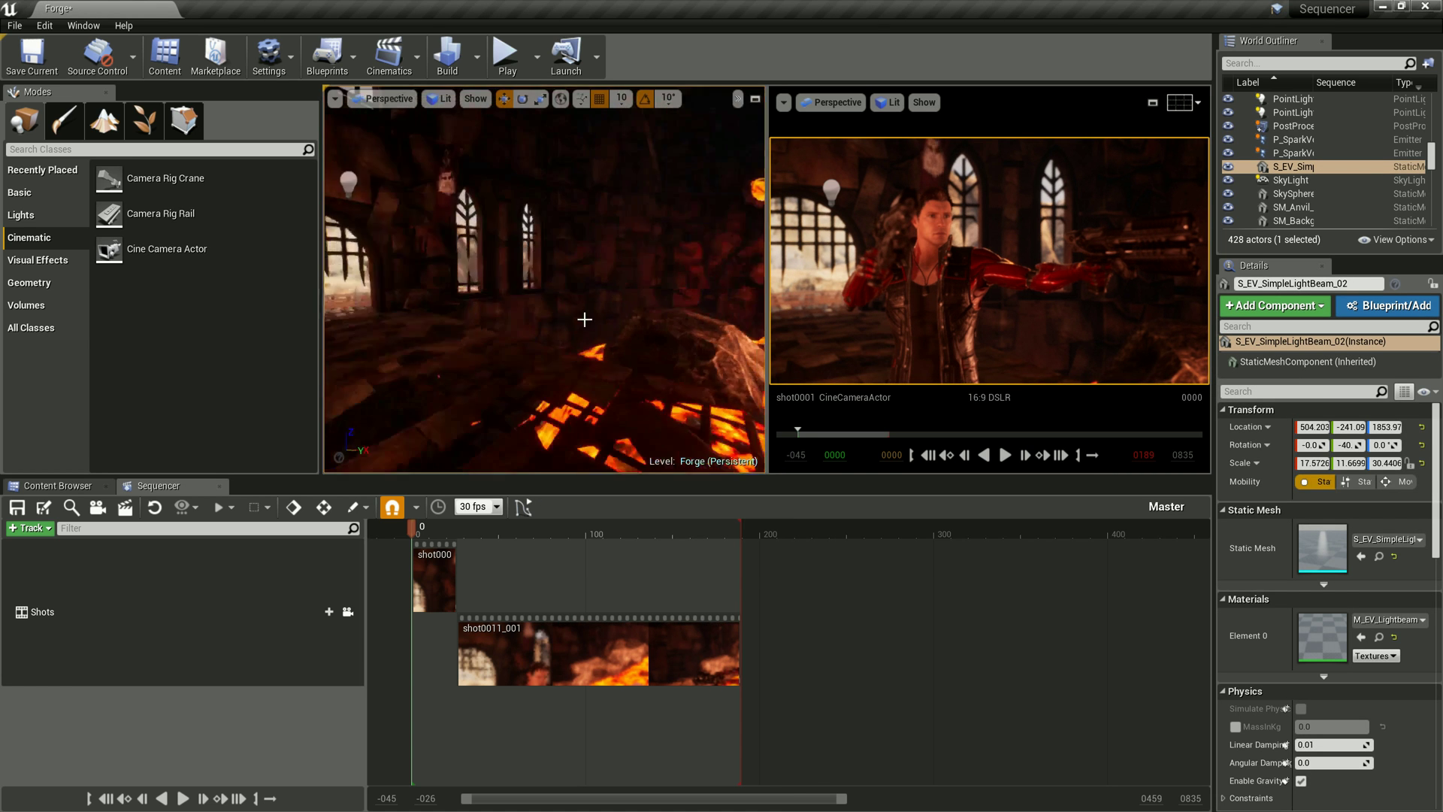
right_click_drag(453, 246, 453, 246)
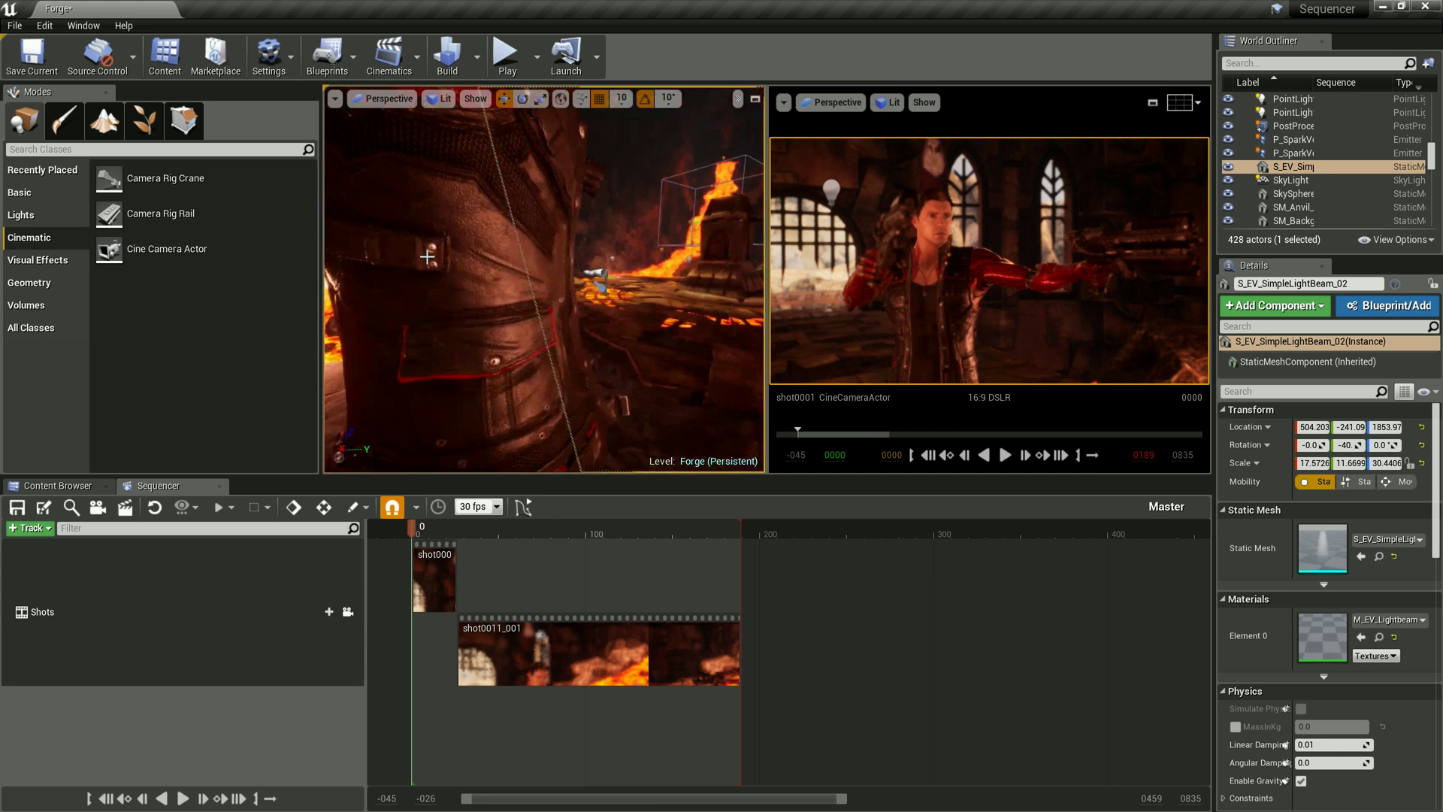
Pilot TwinBlast, rotate it toward the lava, then clear the selection.
right_click(453, 246)
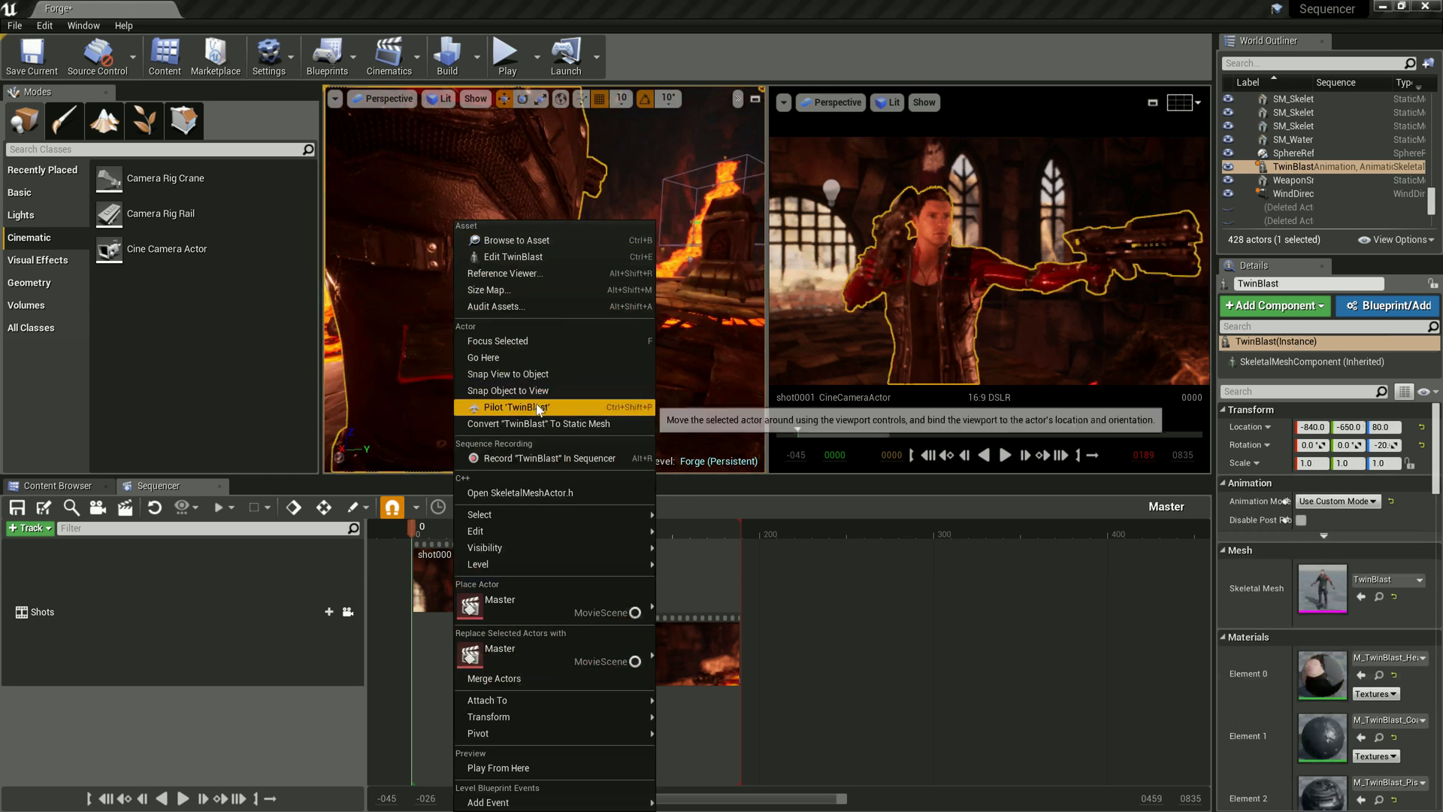
left_click(562, 388)
mouse_move(600, 293)
right_mouse_down()
mouse_move(619, 253)
mouse_move(332, 325)
mouse_move(641, 261)
mouse_move(594, 281)
mouse_move(607, 293)
right_mouse_up()
key("Escape")
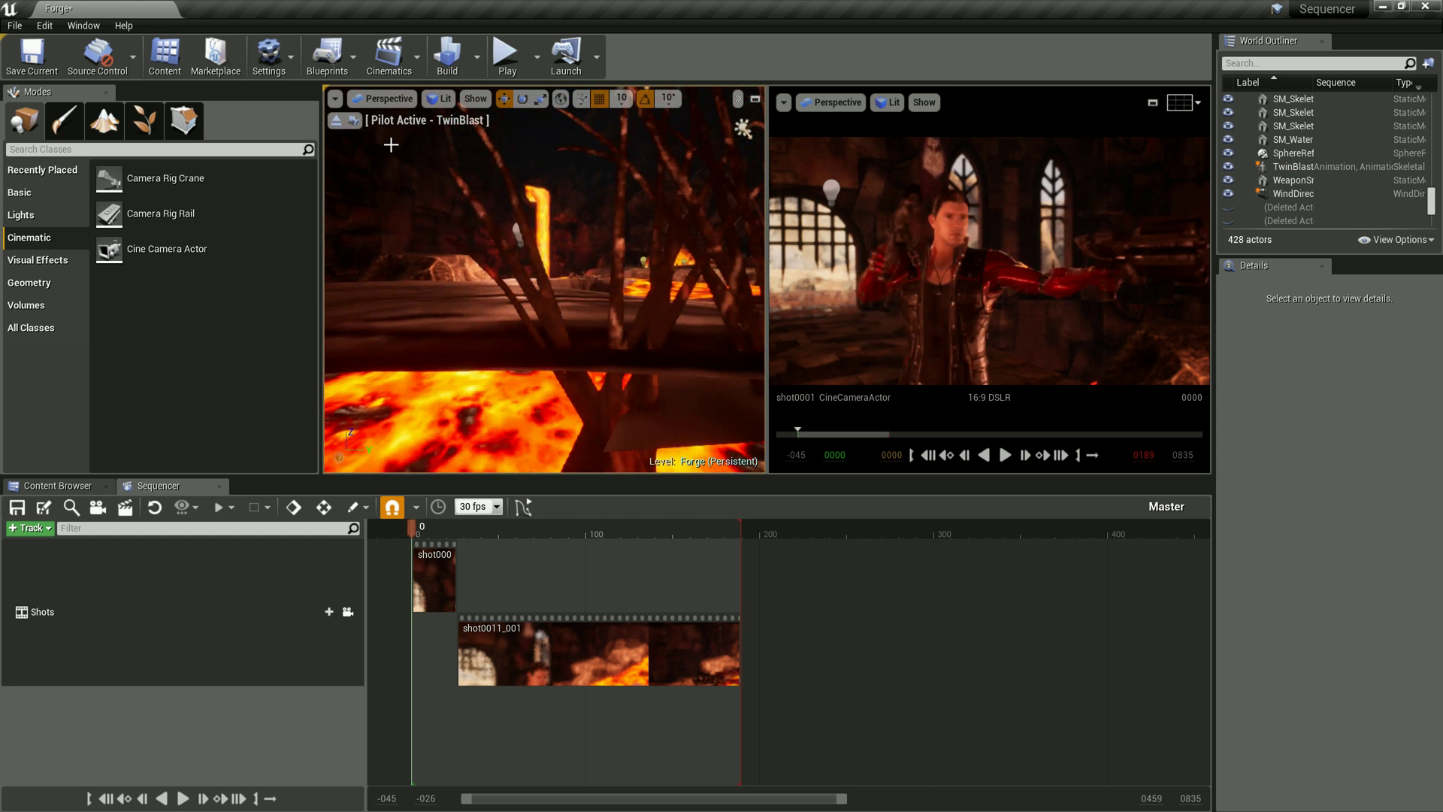
Stop piloting TwinBlast and fly the perspective view around to face the character.
left_click(334, 121)
mouse_move(462, 346)
right_mouse_down()
mouse_move(435, 306)
mouse_move(399, 320)
mouse_move(389, 294)
right_mouse_up()
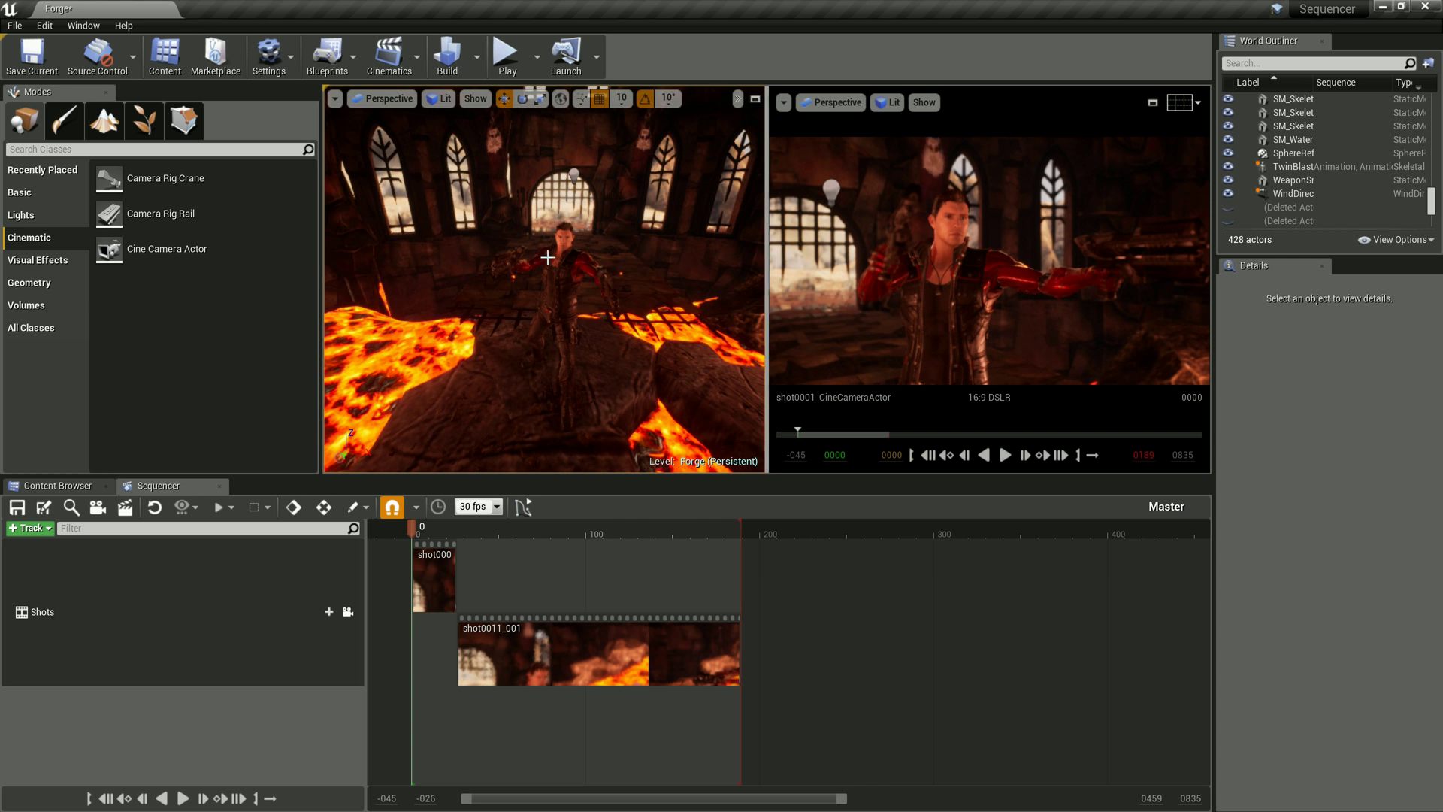
right_click_drag(604, 339, 636, 338)
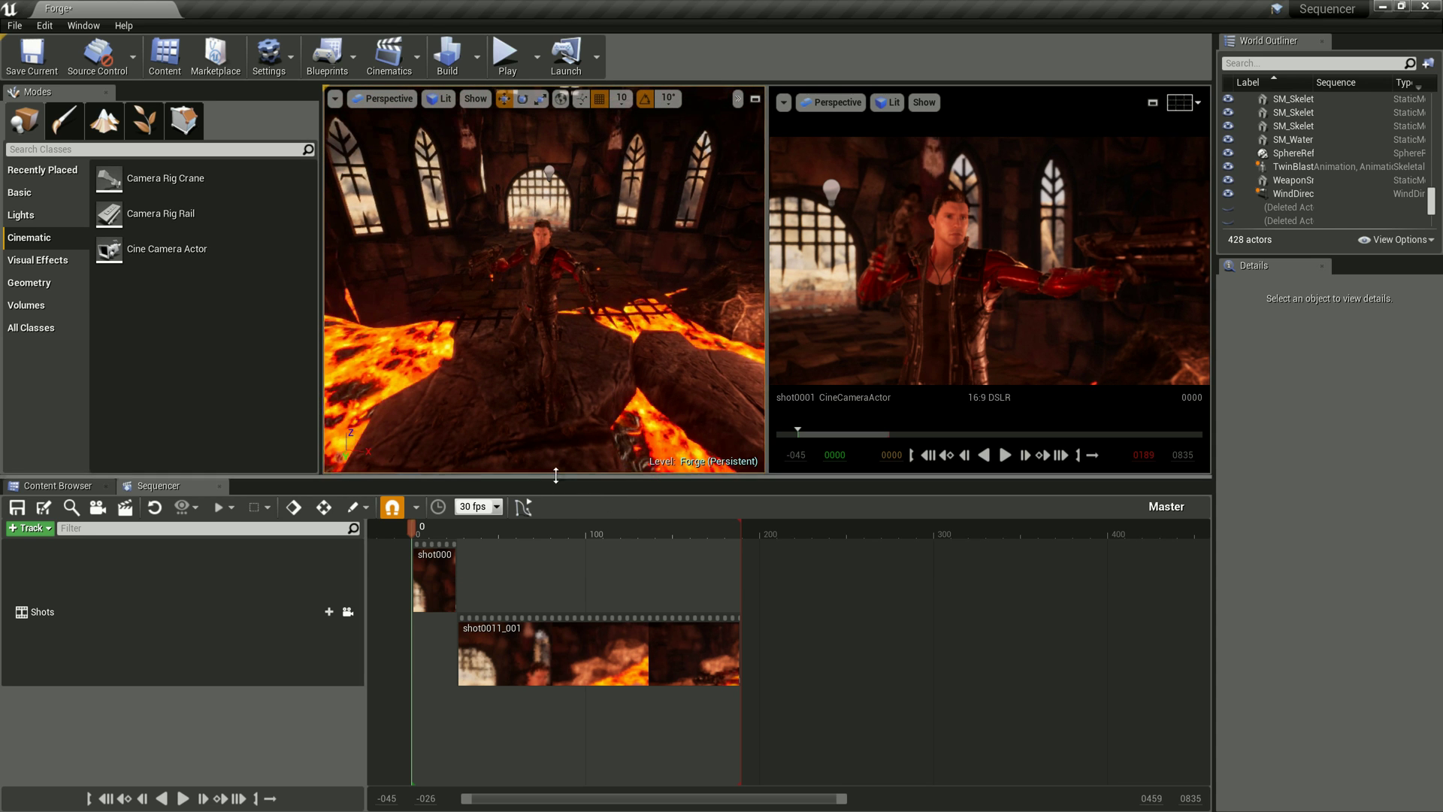
Resize the viewports and Sequencer panel, toggling the perspective viewport between maximized and two-viewport layouts.
left_click_drag(555, 475, 555, 565)
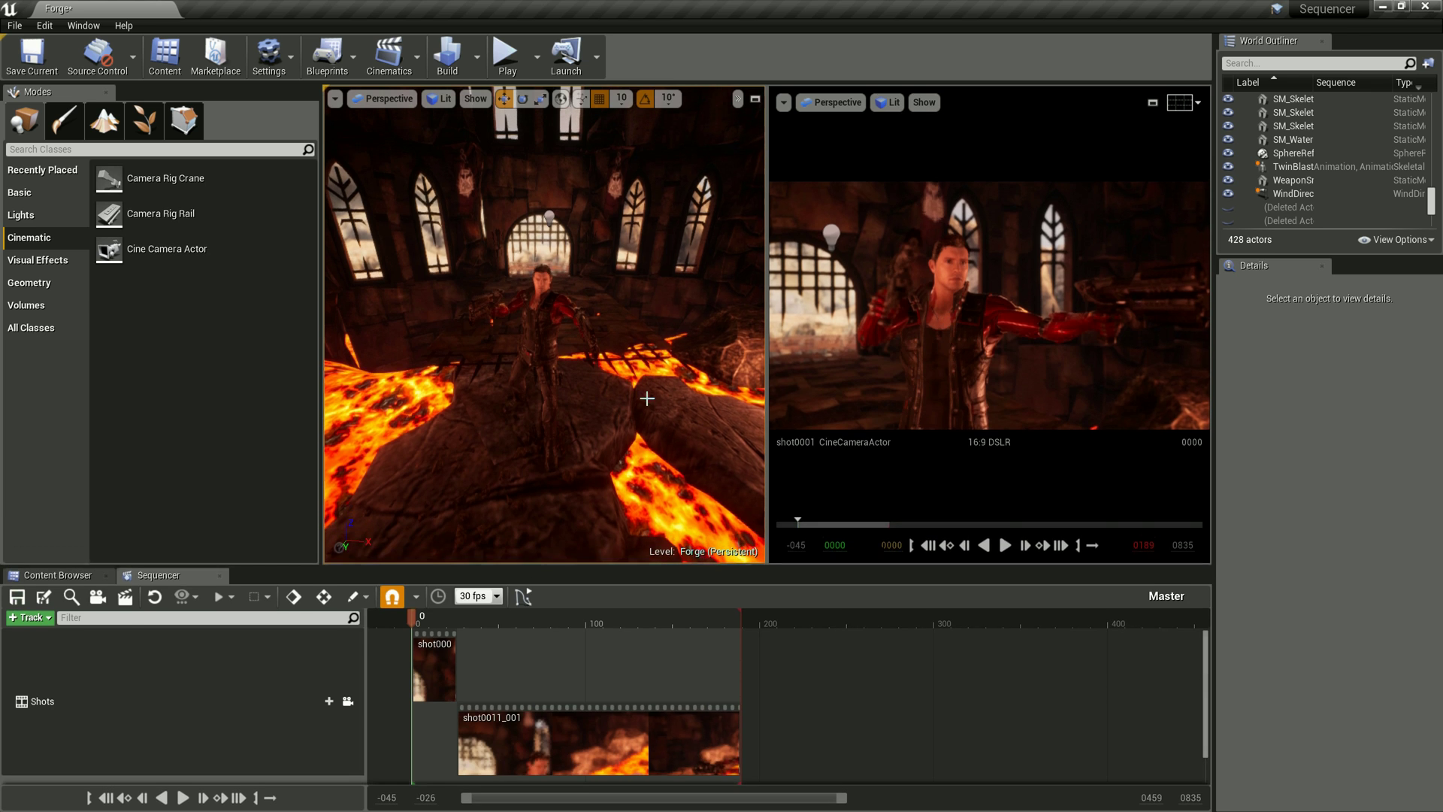
left_click(754, 98)
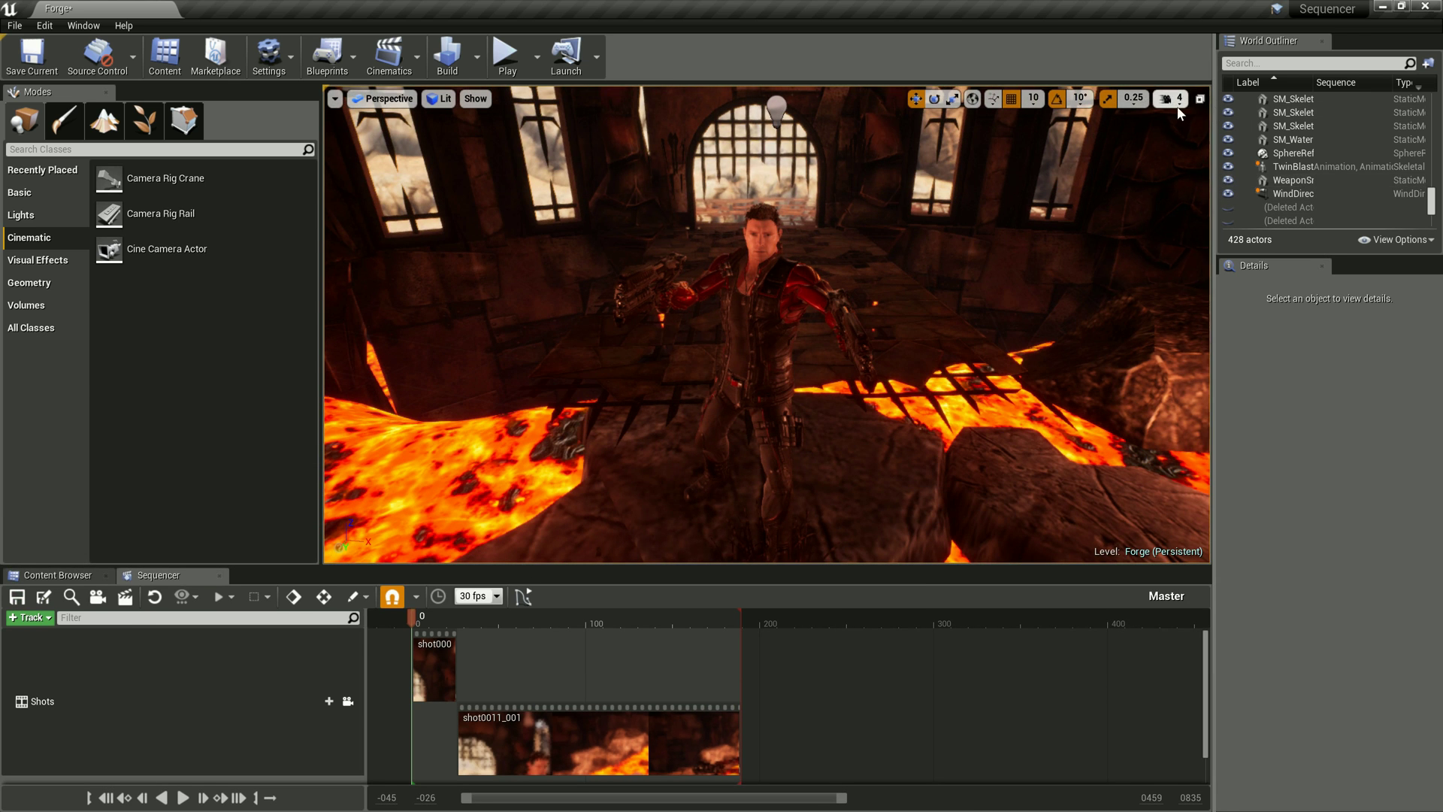
left_click(1200, 99)
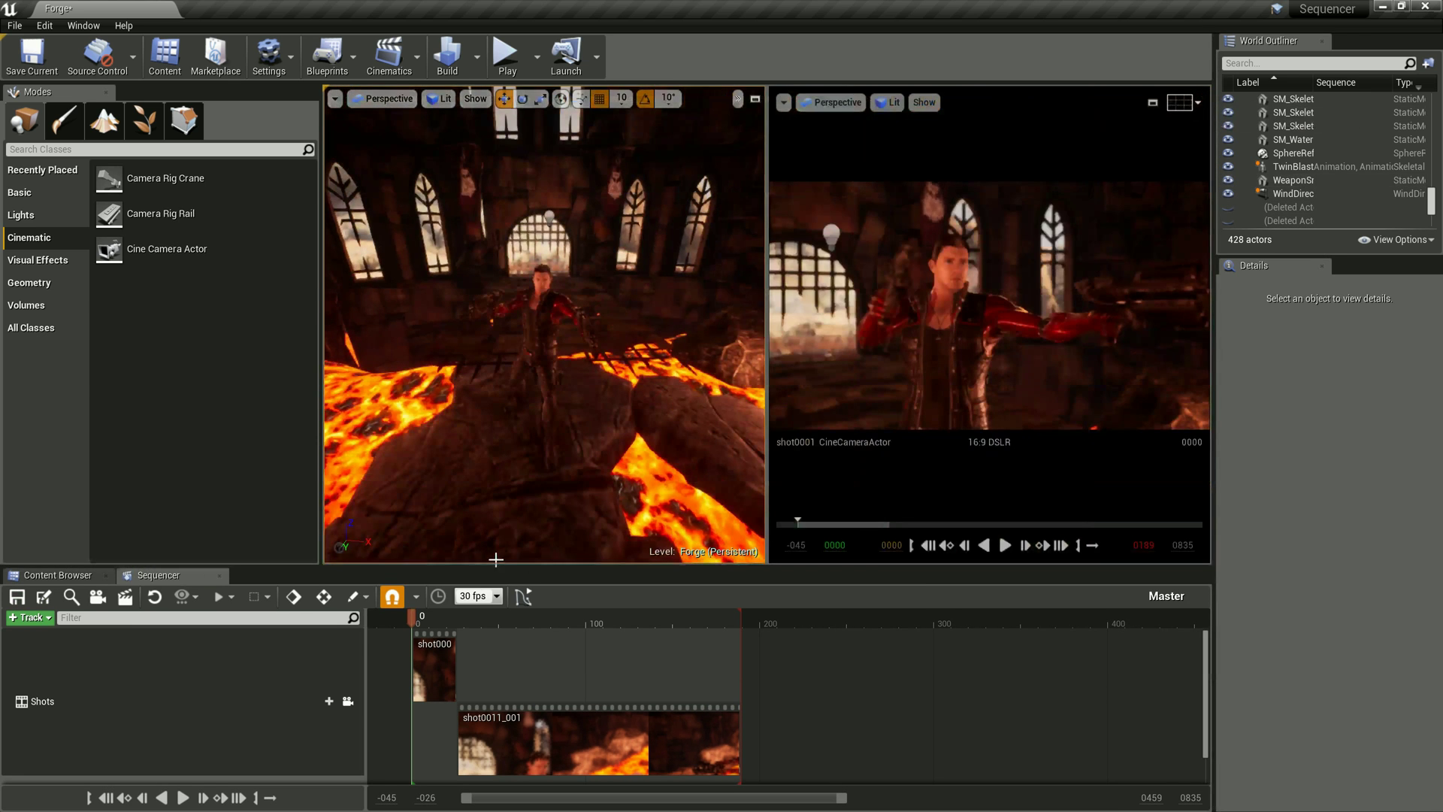
mouse_move(496, 563)
left_mouse_down()
mouse_move(519, 486)
mouse_move(518, 499)
left_mouse_up()
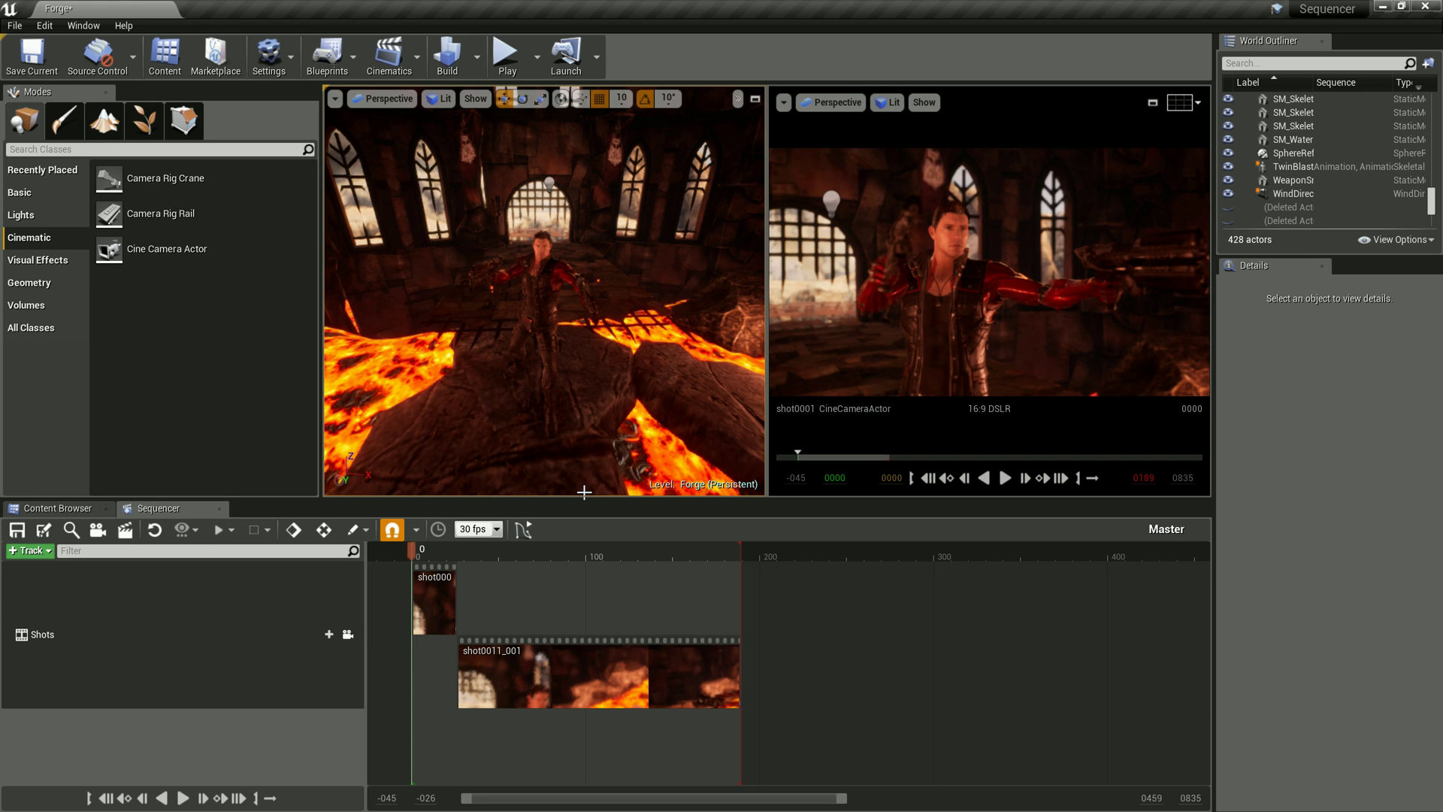
Scrub to frames 25 and 15, open shot0001, and toggle Lock Viewport to Camera Cuts.
left_click(455, 549)
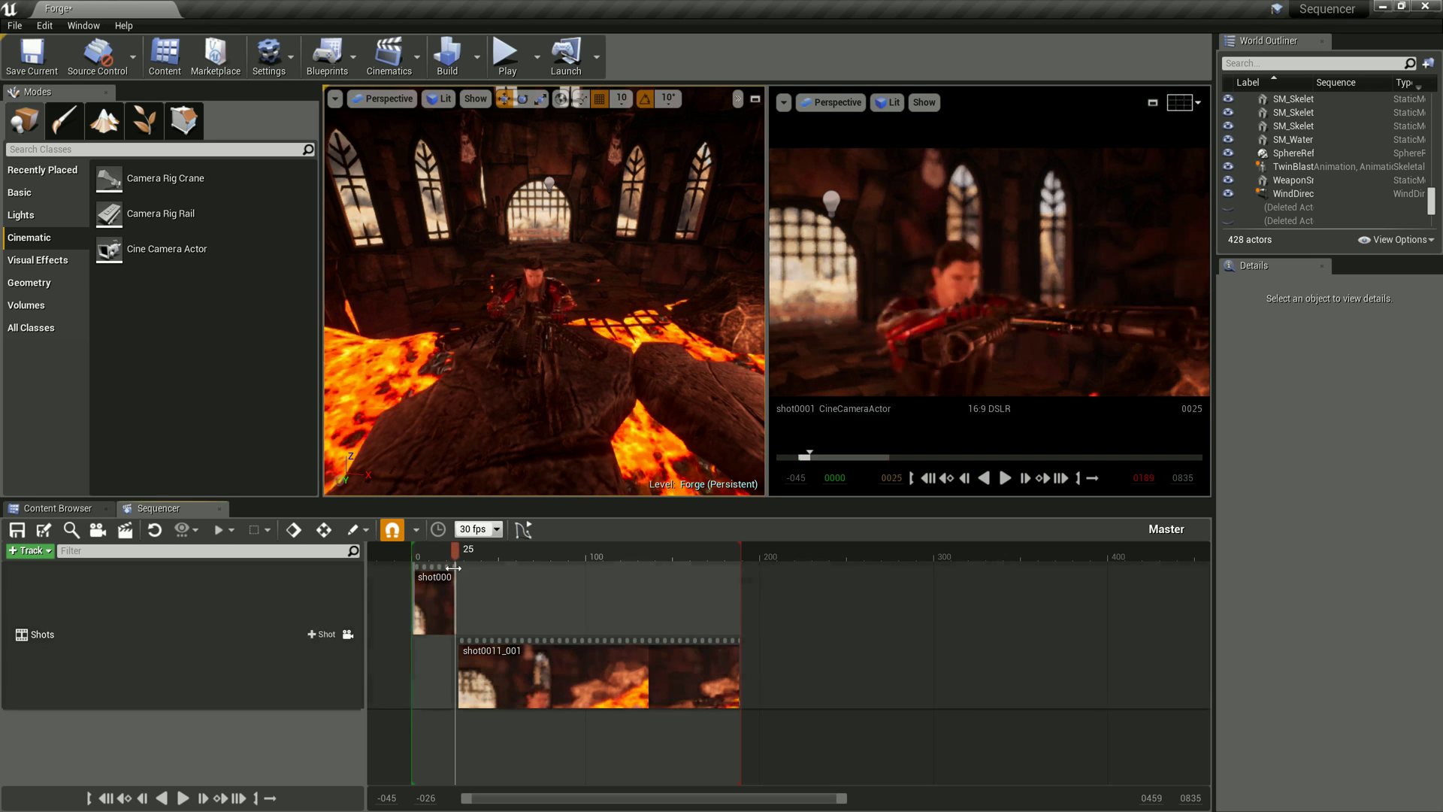
left_click(438, 549)
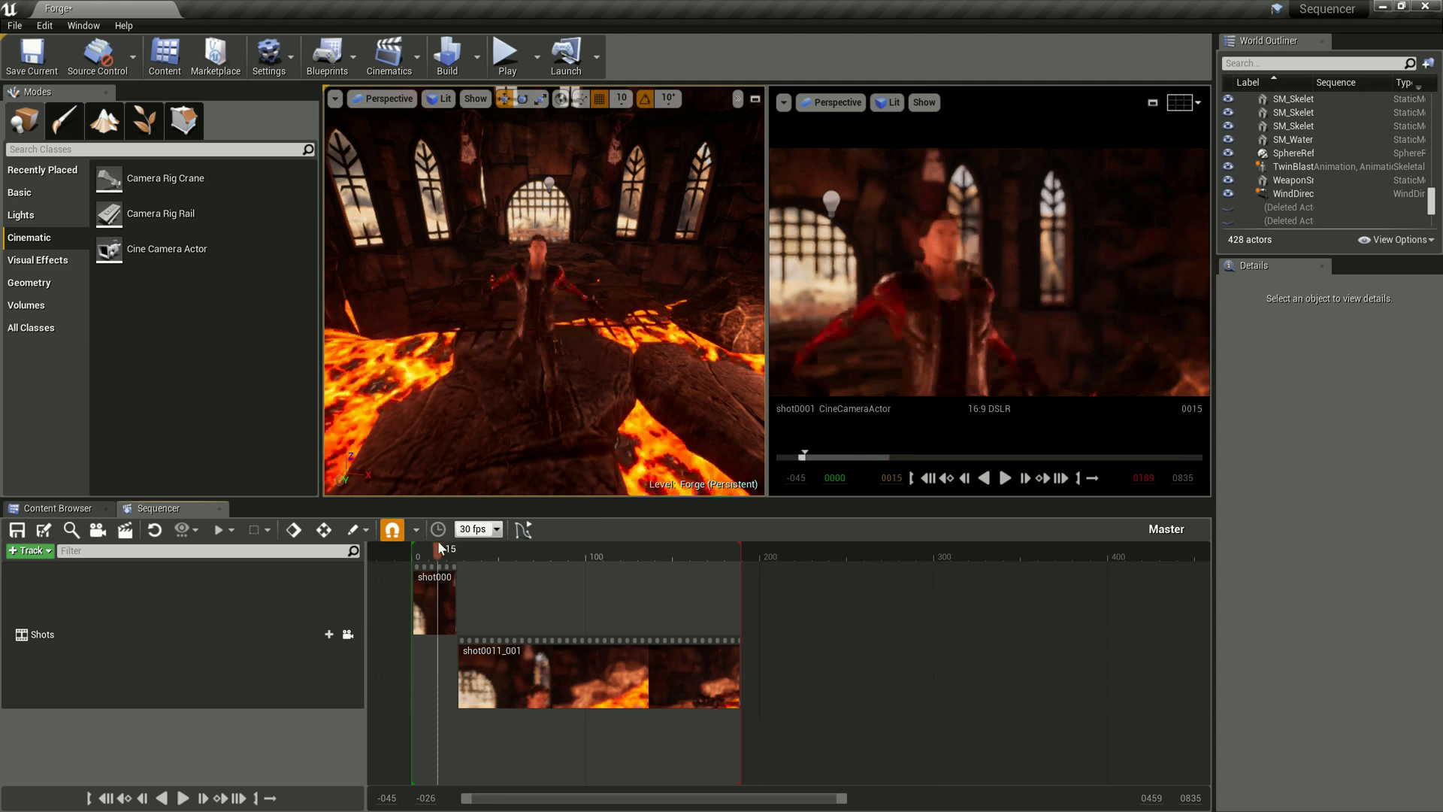
double_click(438, 593)
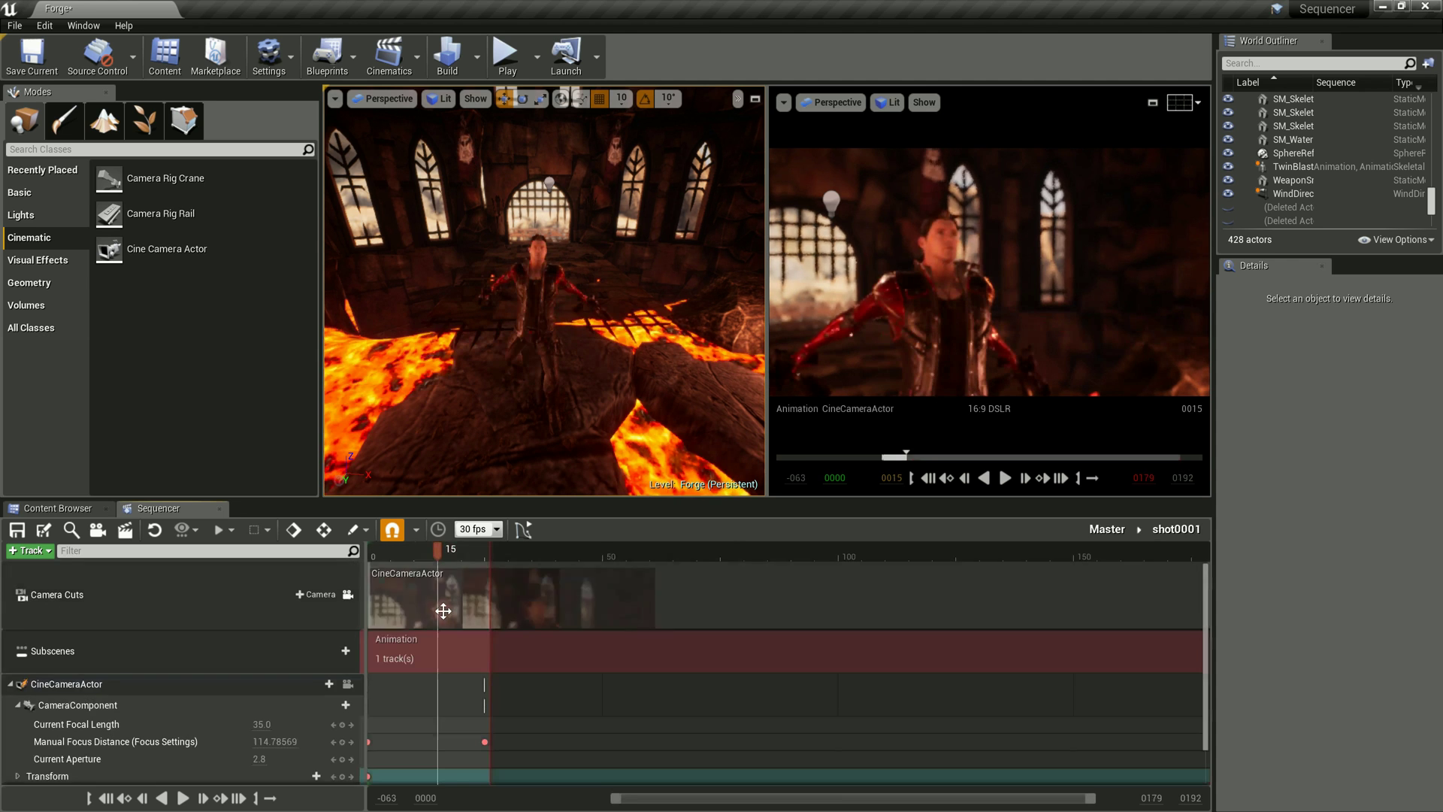
left_click(348, 595)
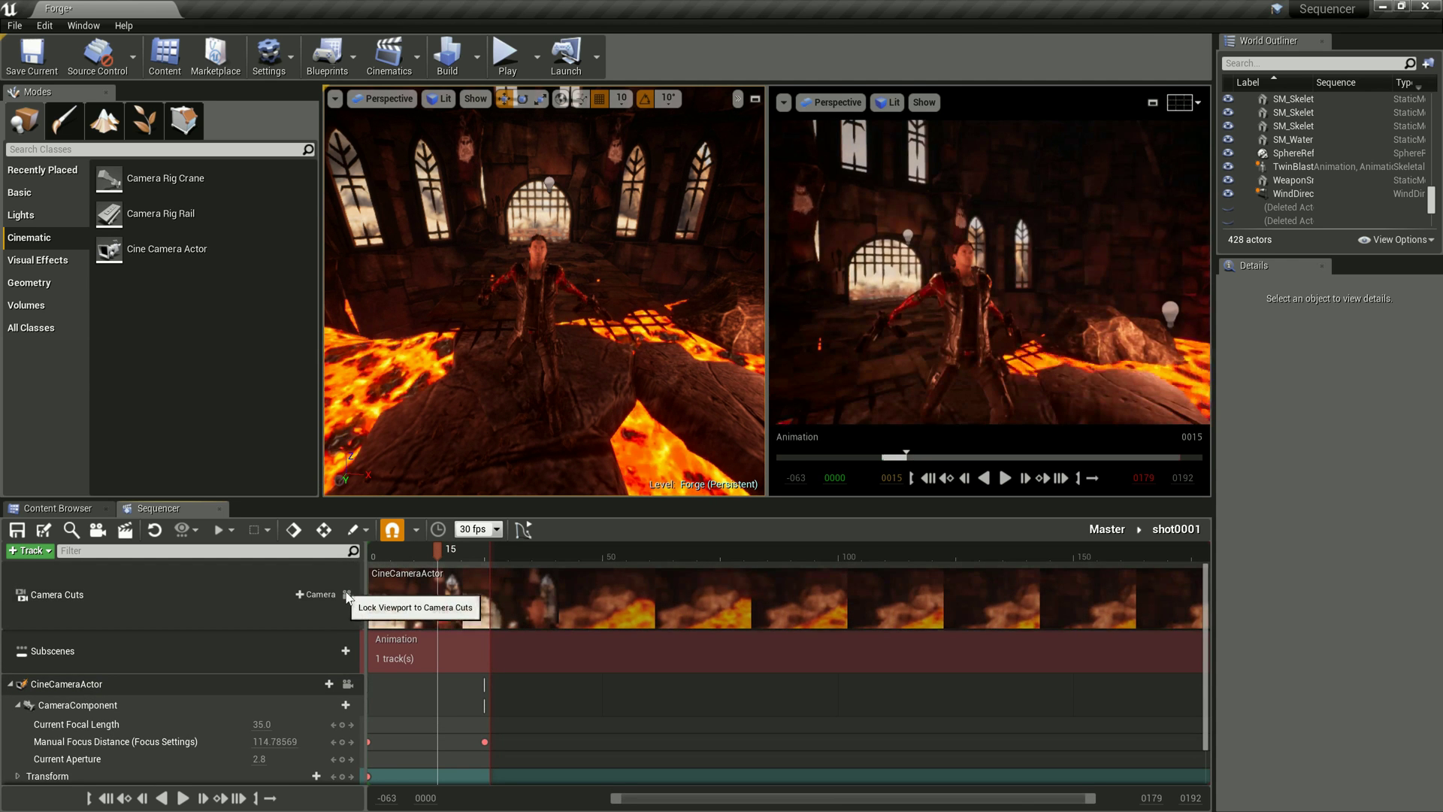
left_click(348, 594)
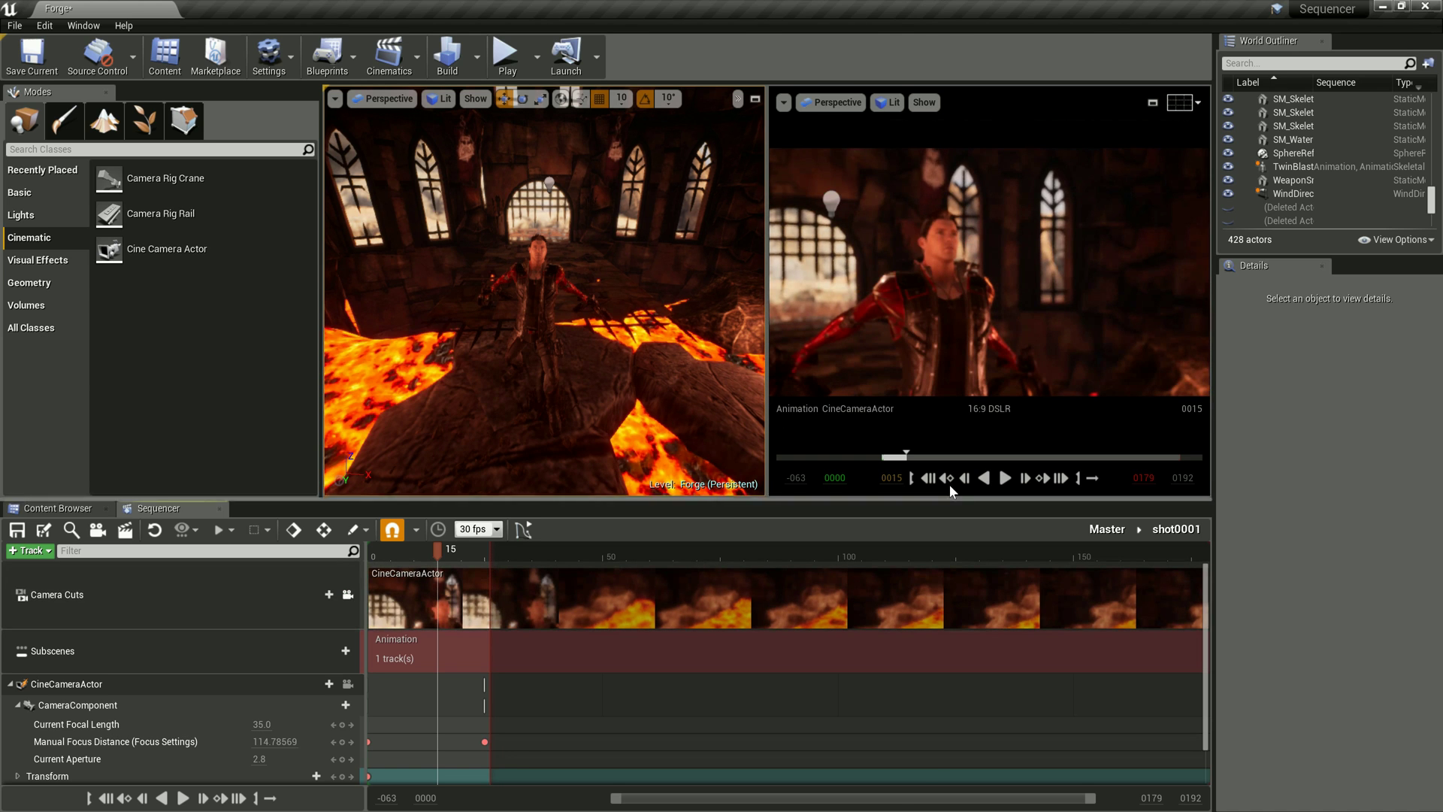
Back in Master, play the sequence to frame 109, then open shot0011_001.
left_click(1106, 529)
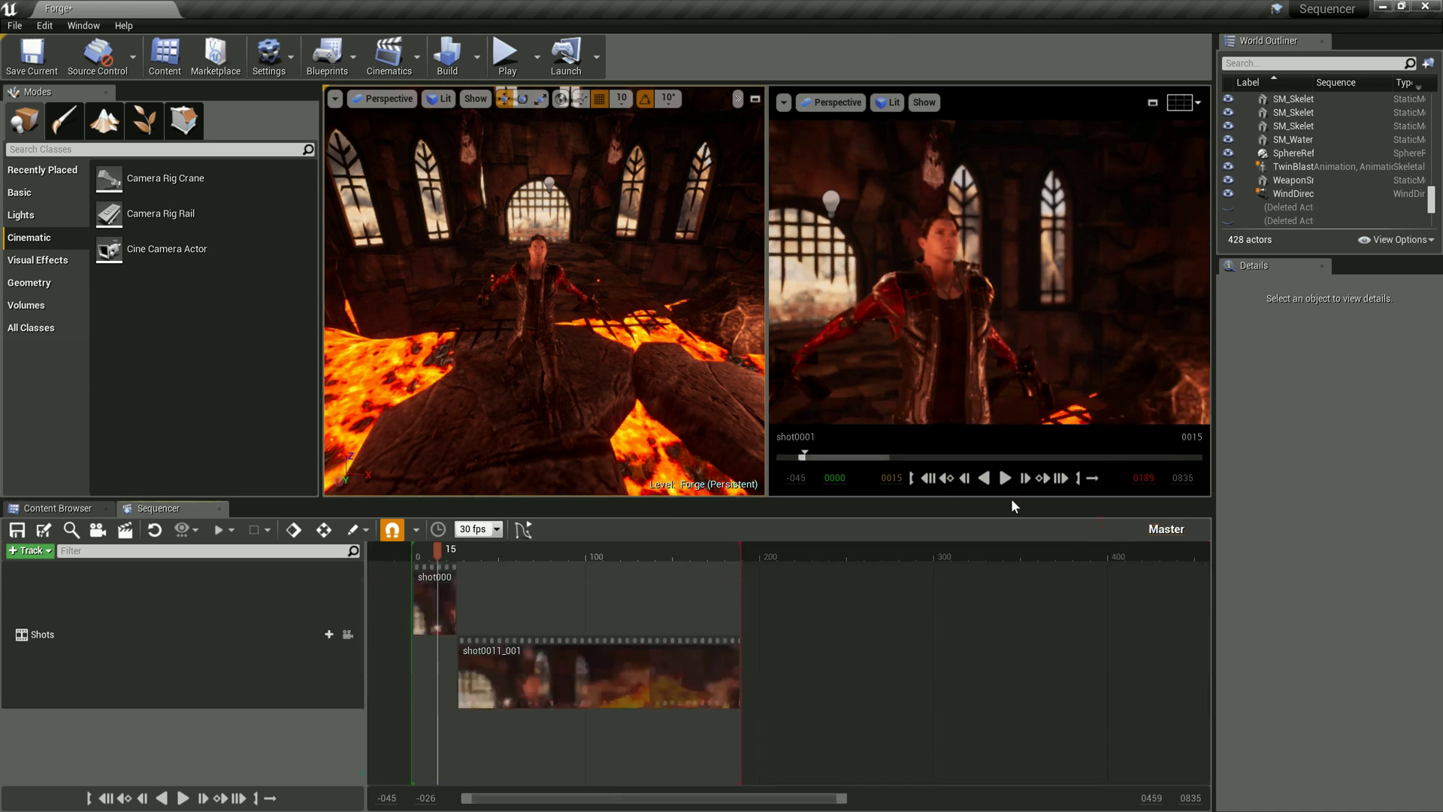
left_click(1005, 478)
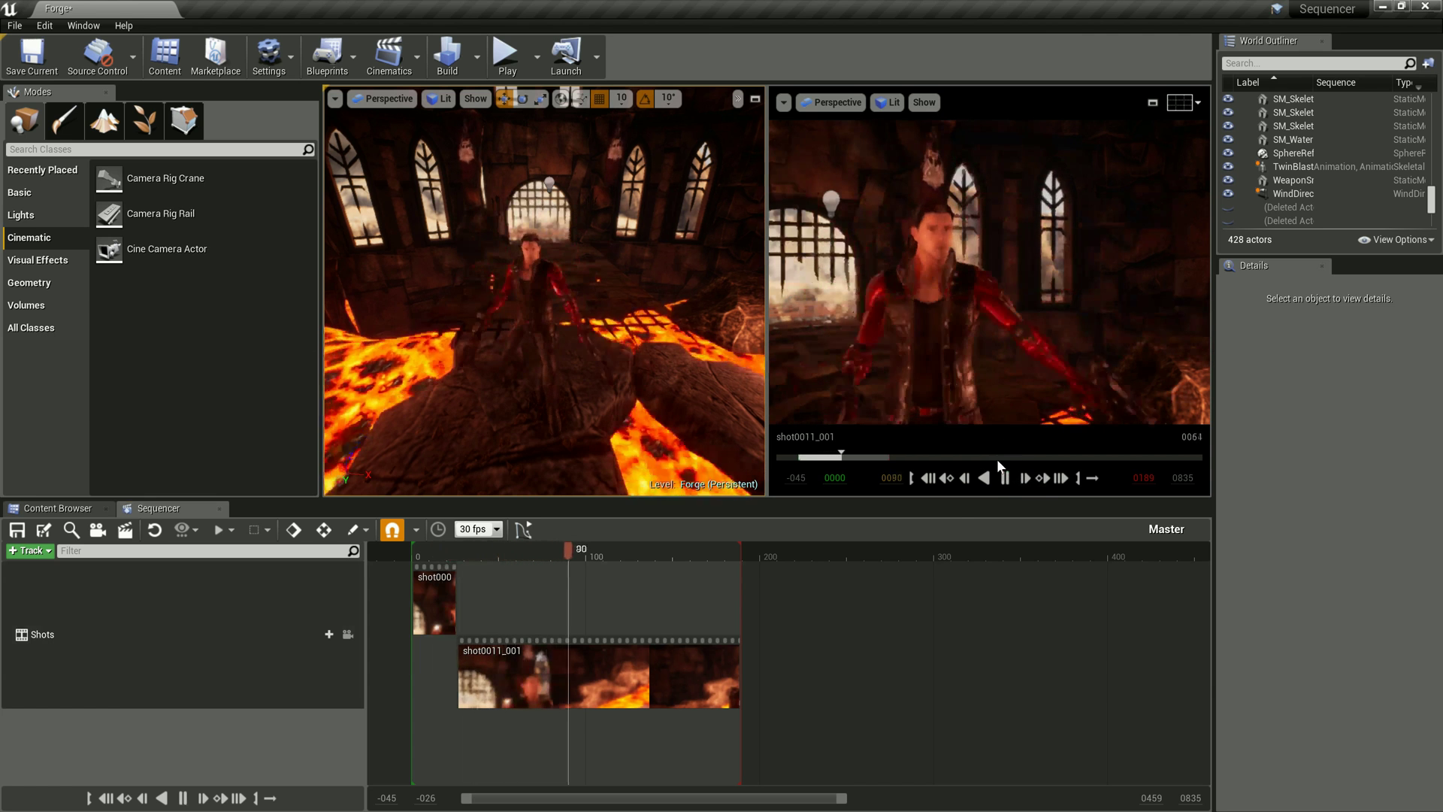
left_click(1005, 478)
double_click(554, 686)
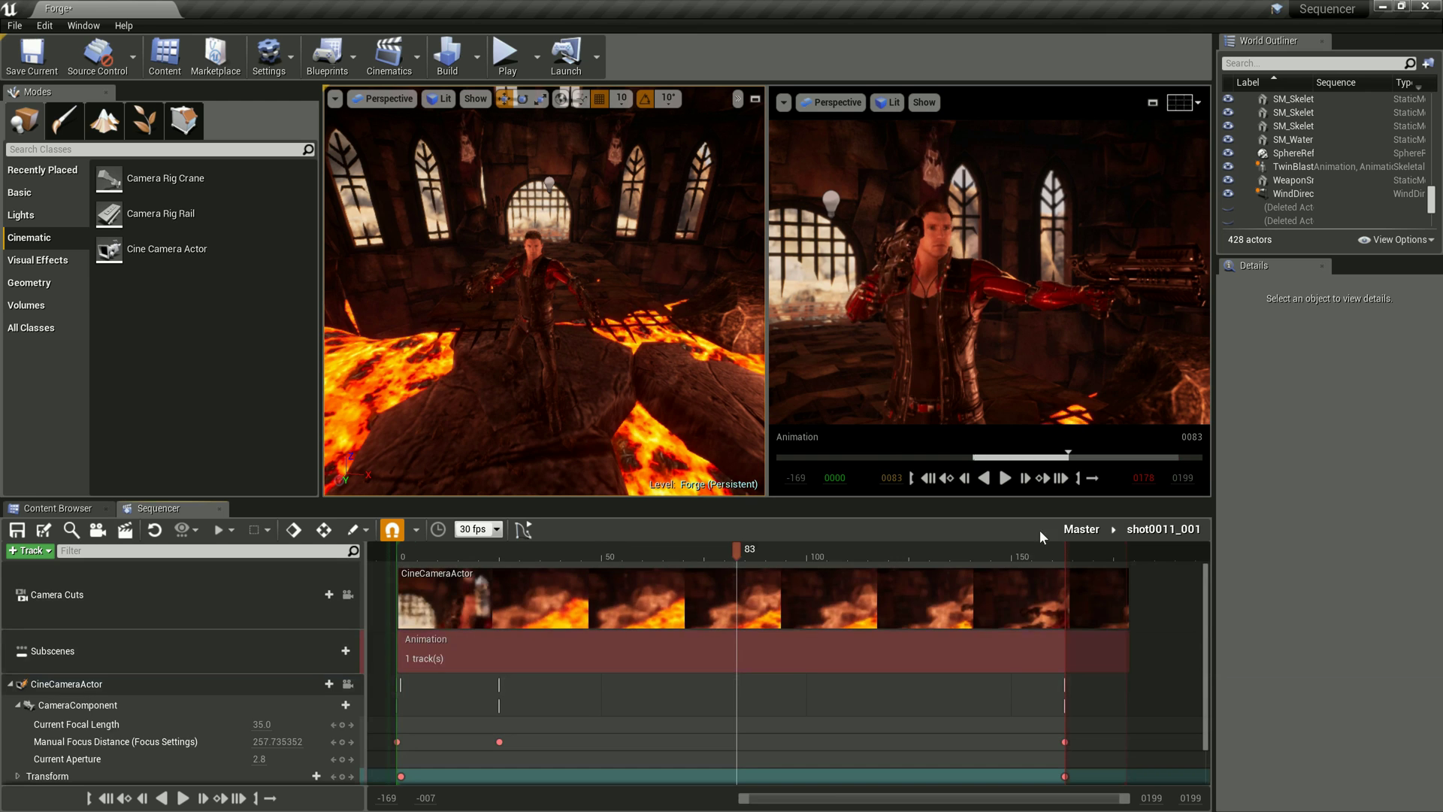
In Master, move shot0011_001 to frame 0, end playback at 163, and set playhead to 26.
left_click(1081, 529)
left_click_drag(554, 676, 511, 675)
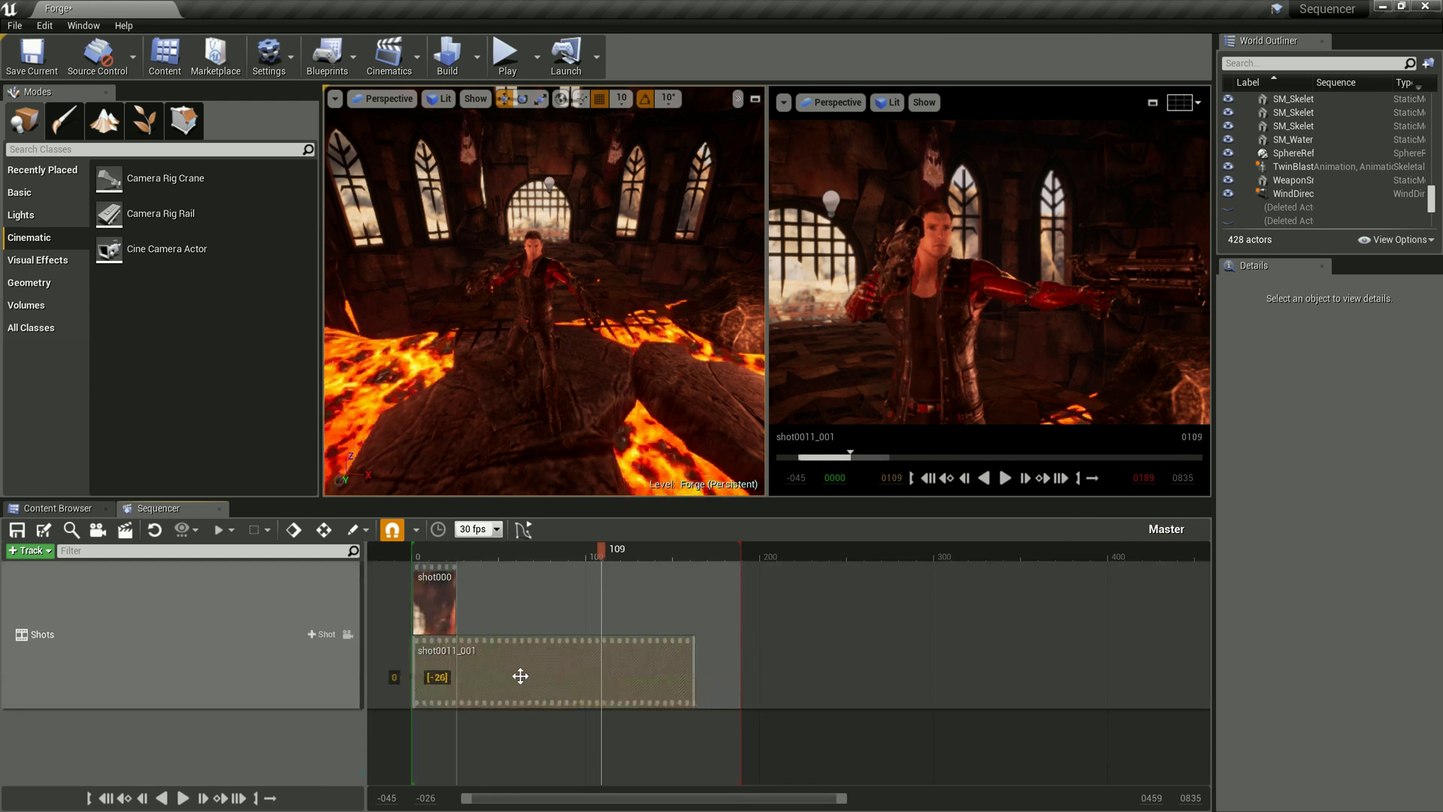
left_click_drag(742, 547, 692, 558)
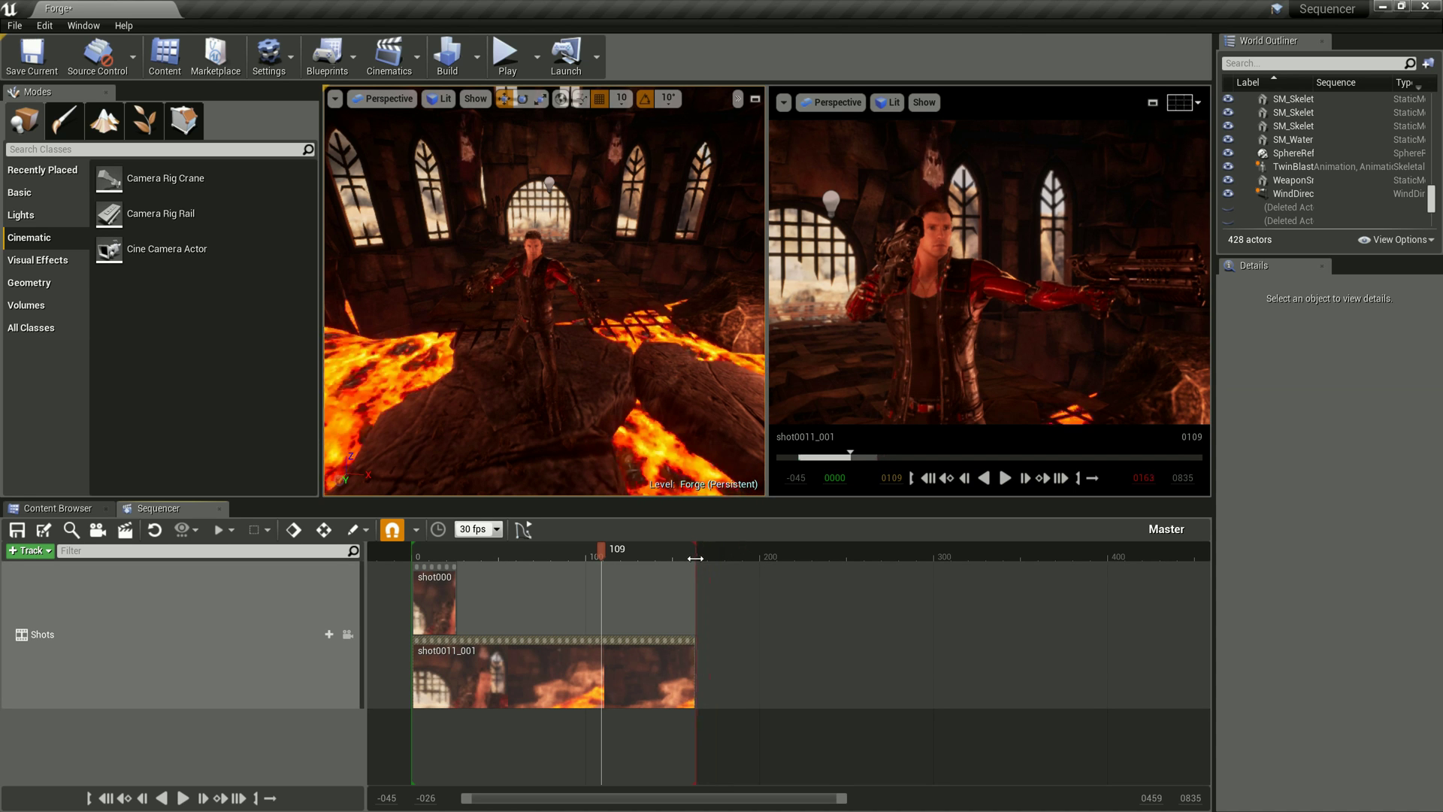
left_click(456, 552)
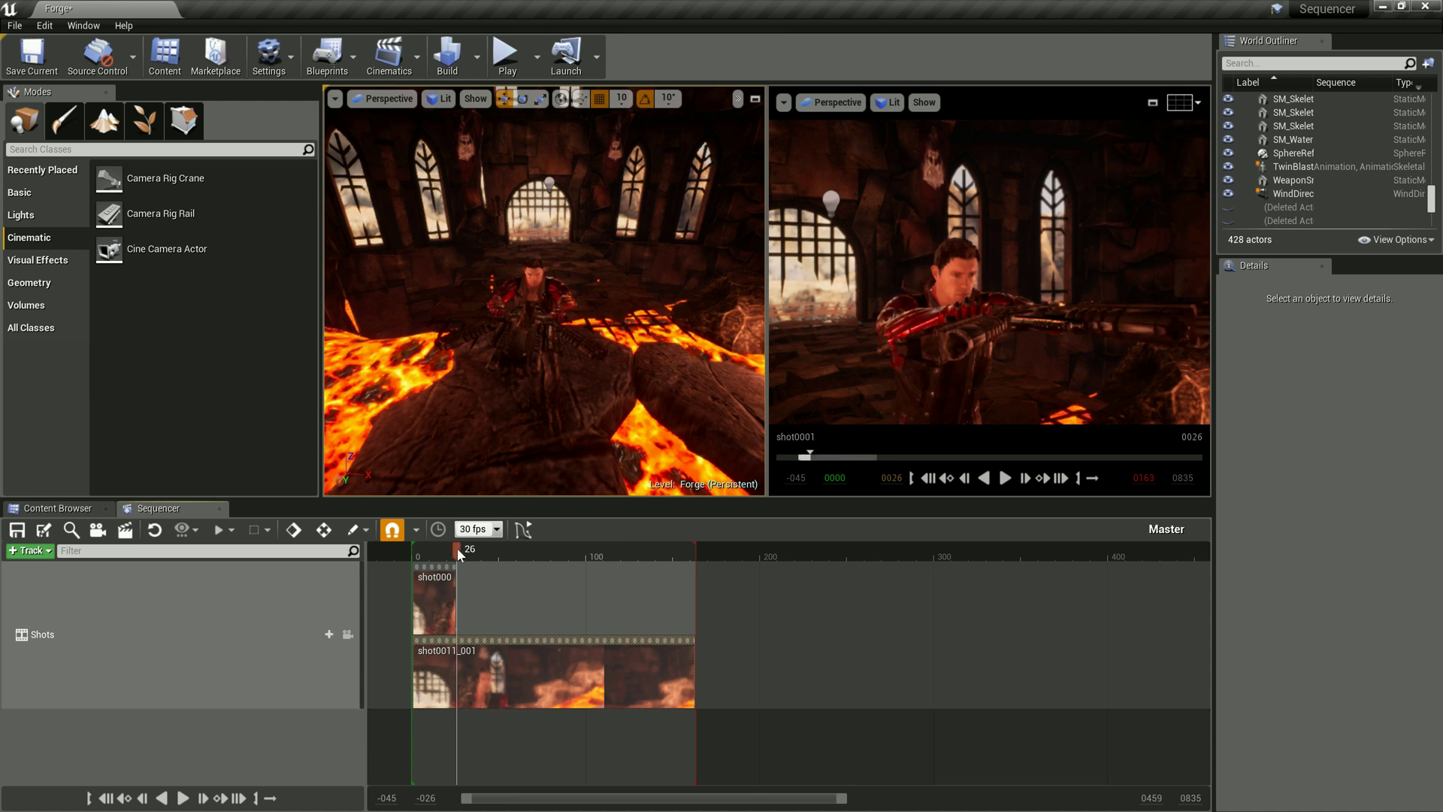
Trim the second shot to start at frame 26 and play from there to frame 143.
right_click(443, 665)
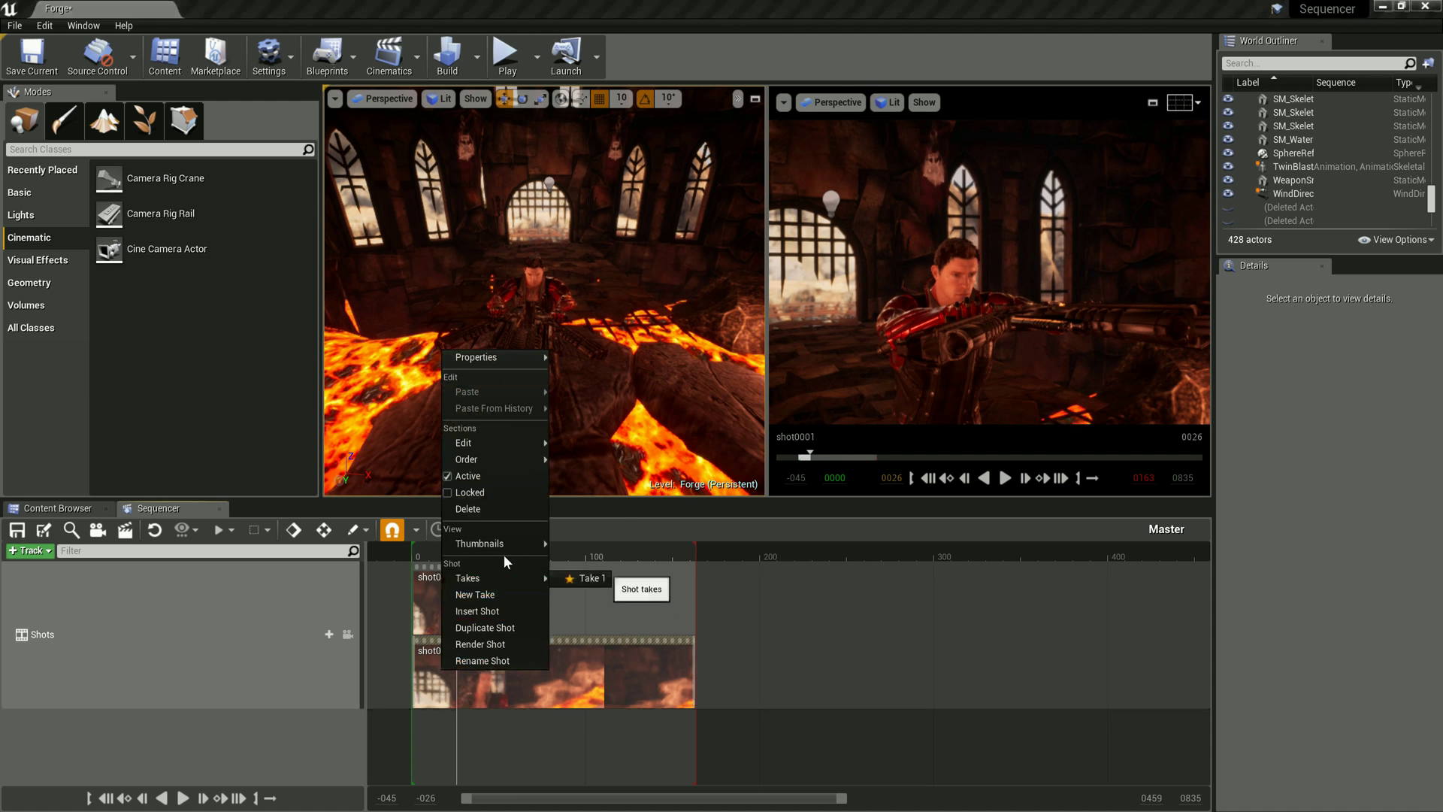
mouse_move(503, 443)
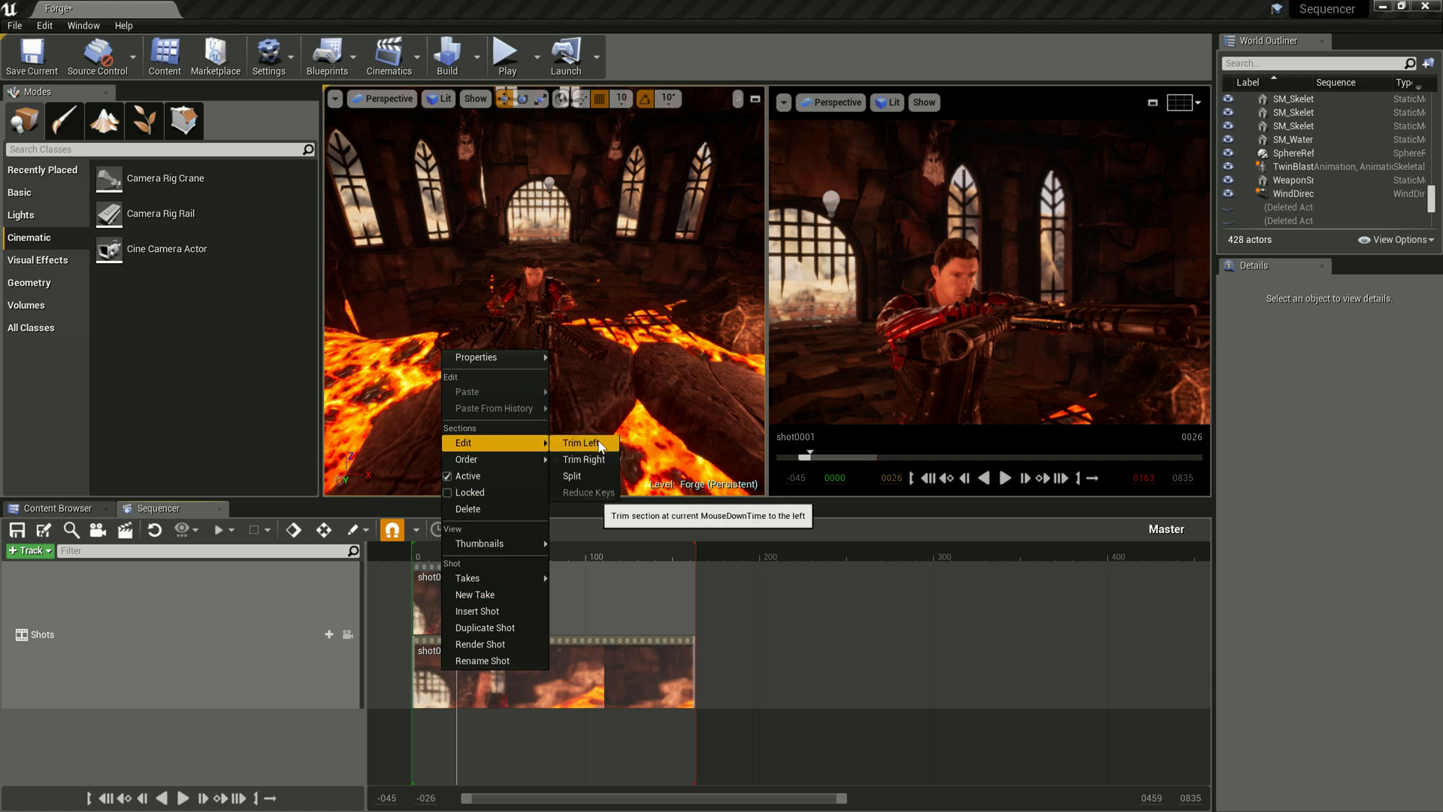
left_click(601, 445)
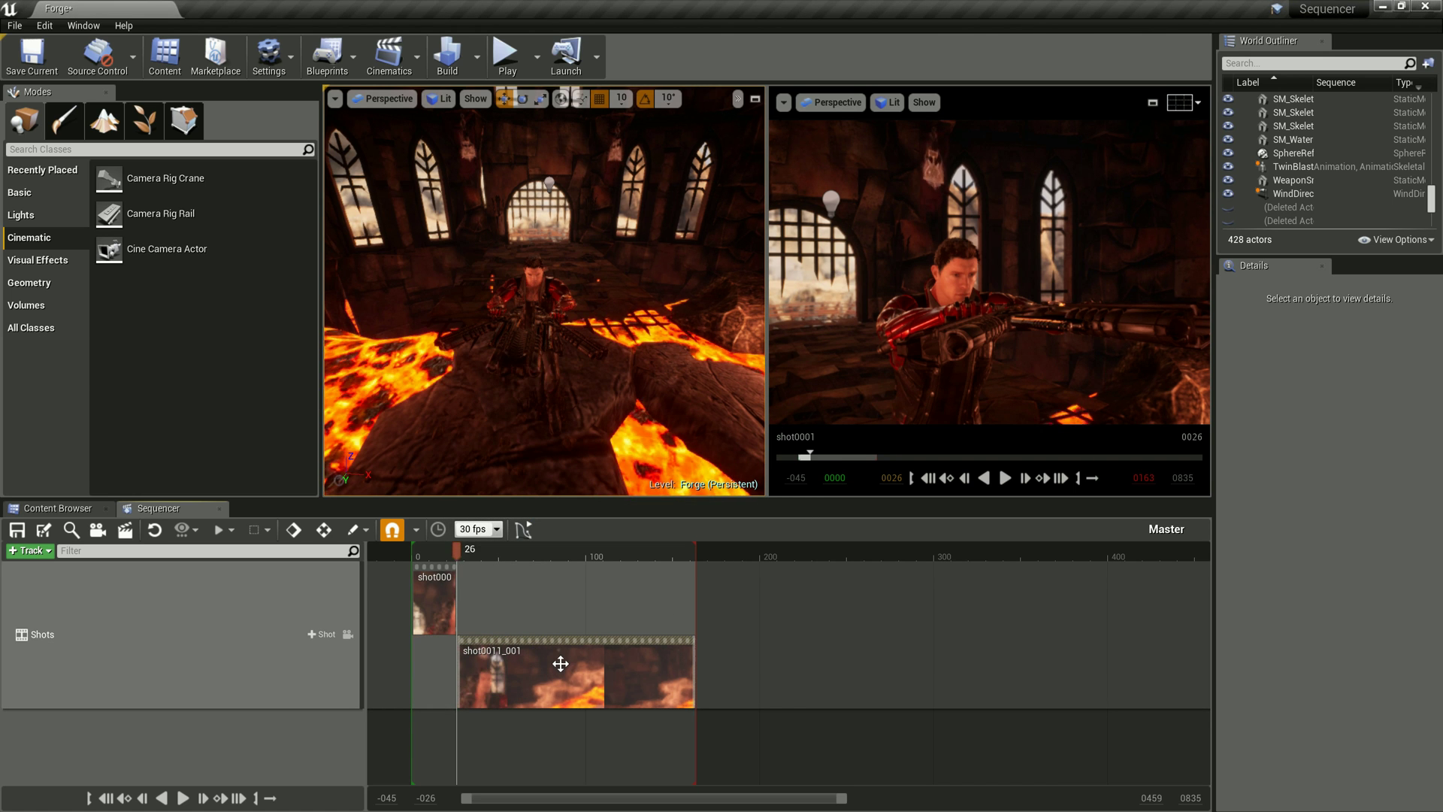
key("space")
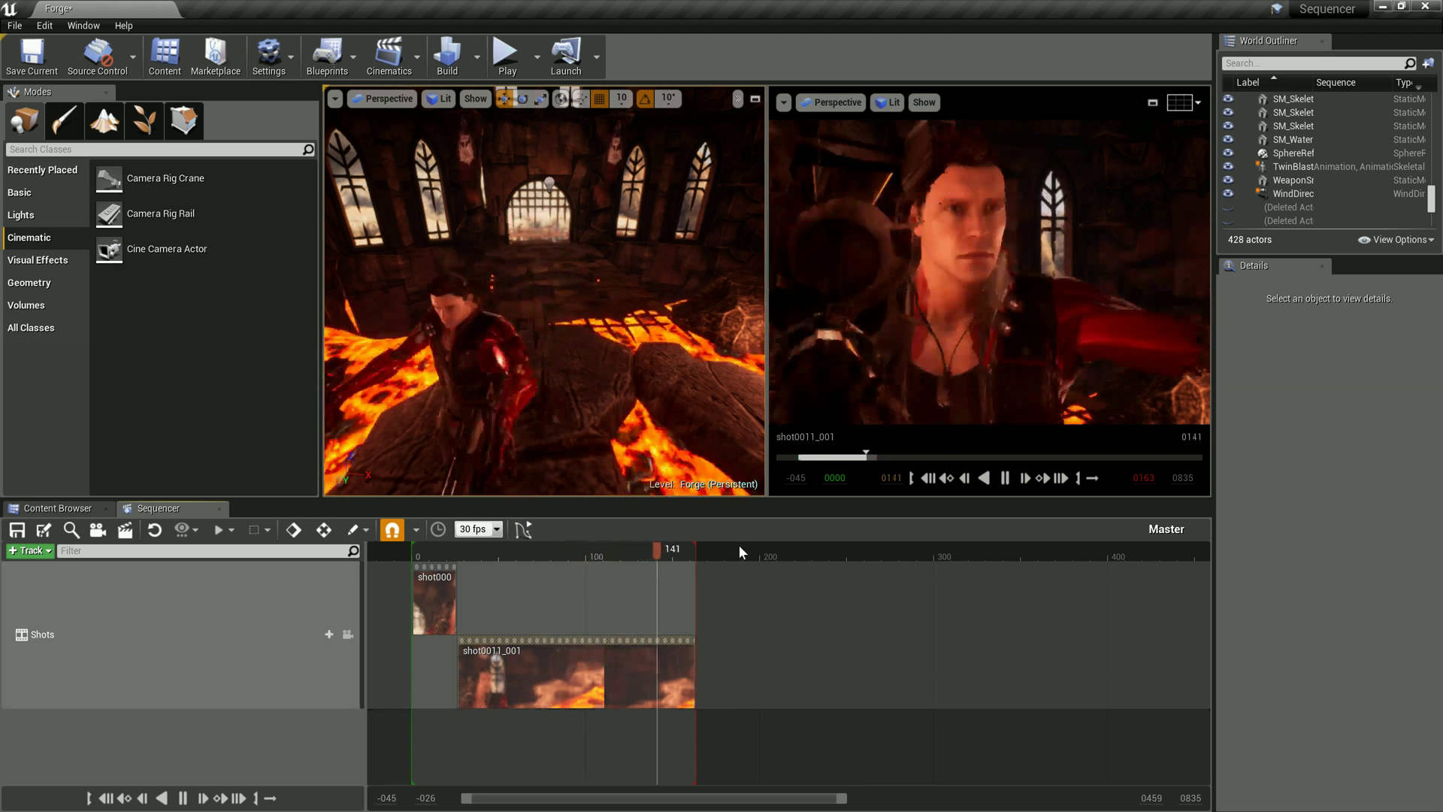
key("space")
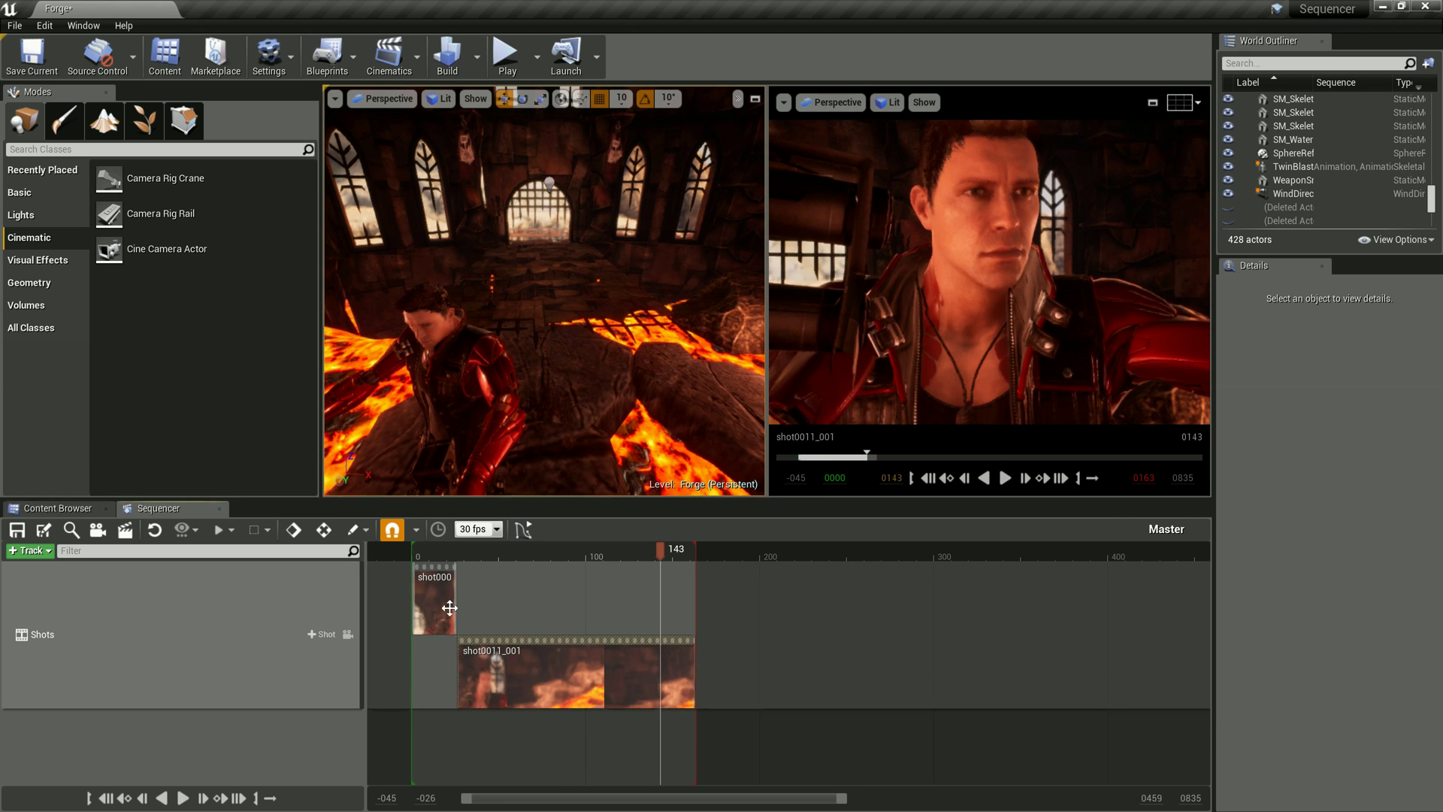
Peek into shot0001, return to Master, and lock the preview viewport to the shot cameras.
double_click(449, 607)
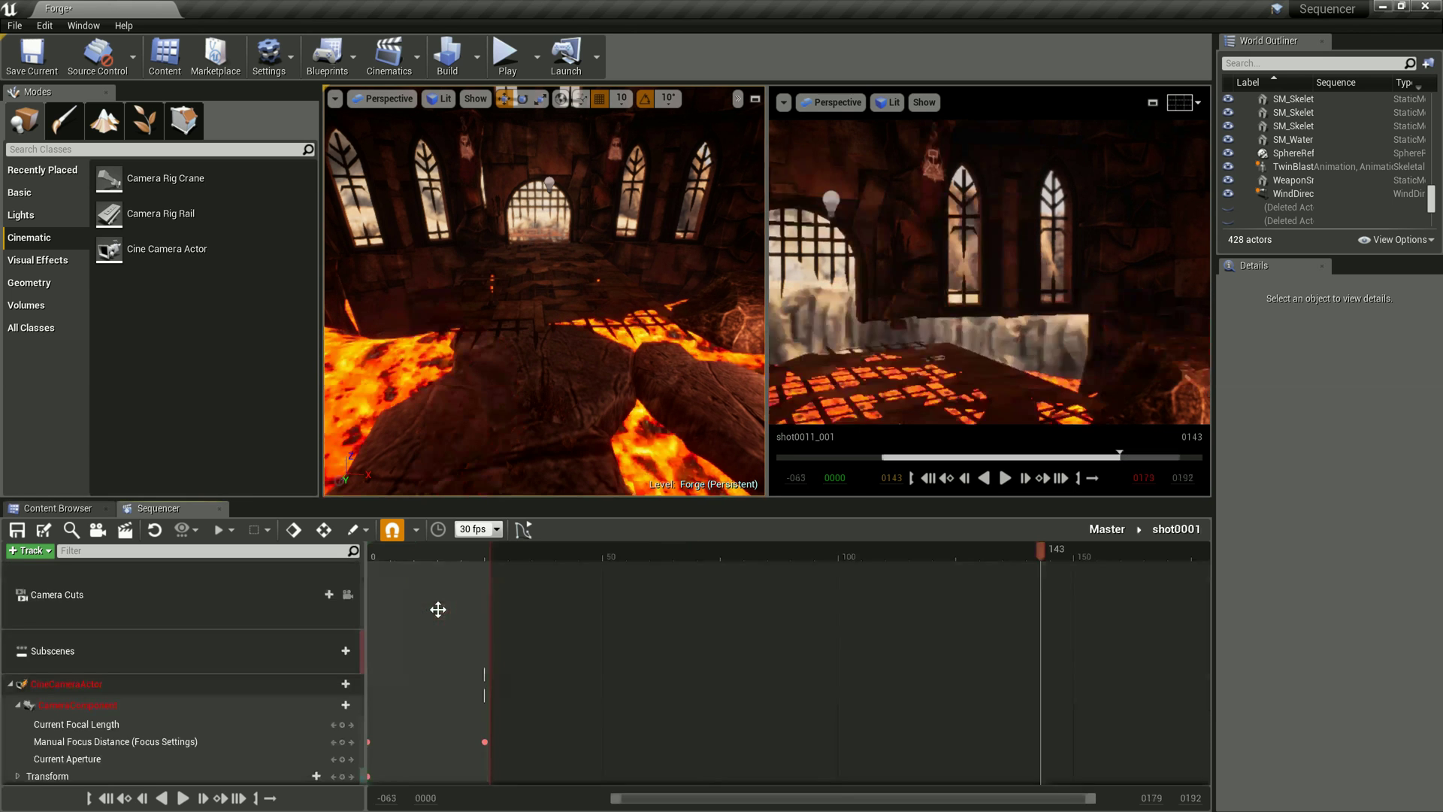
left_click(1107, 529)
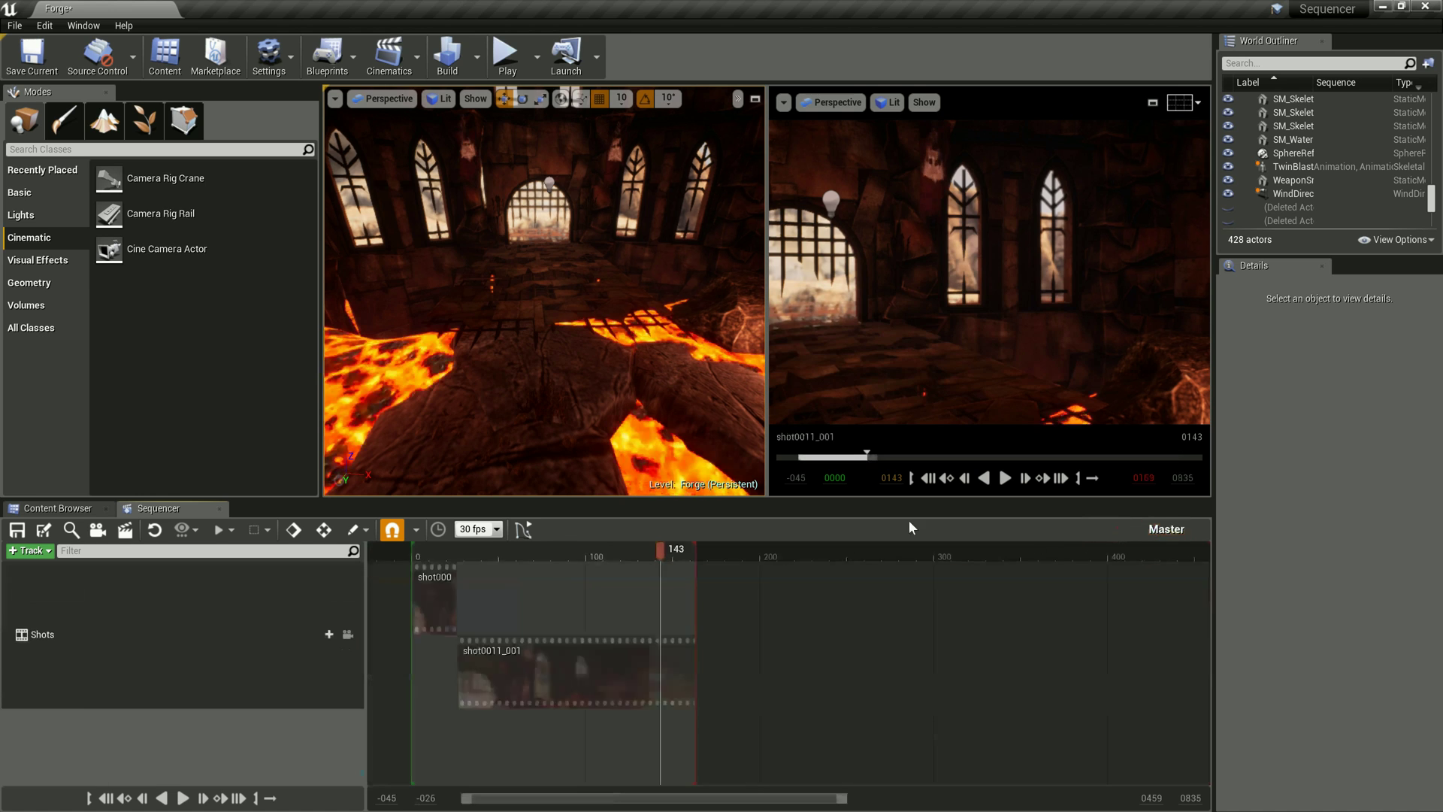
left_click(350, 634)
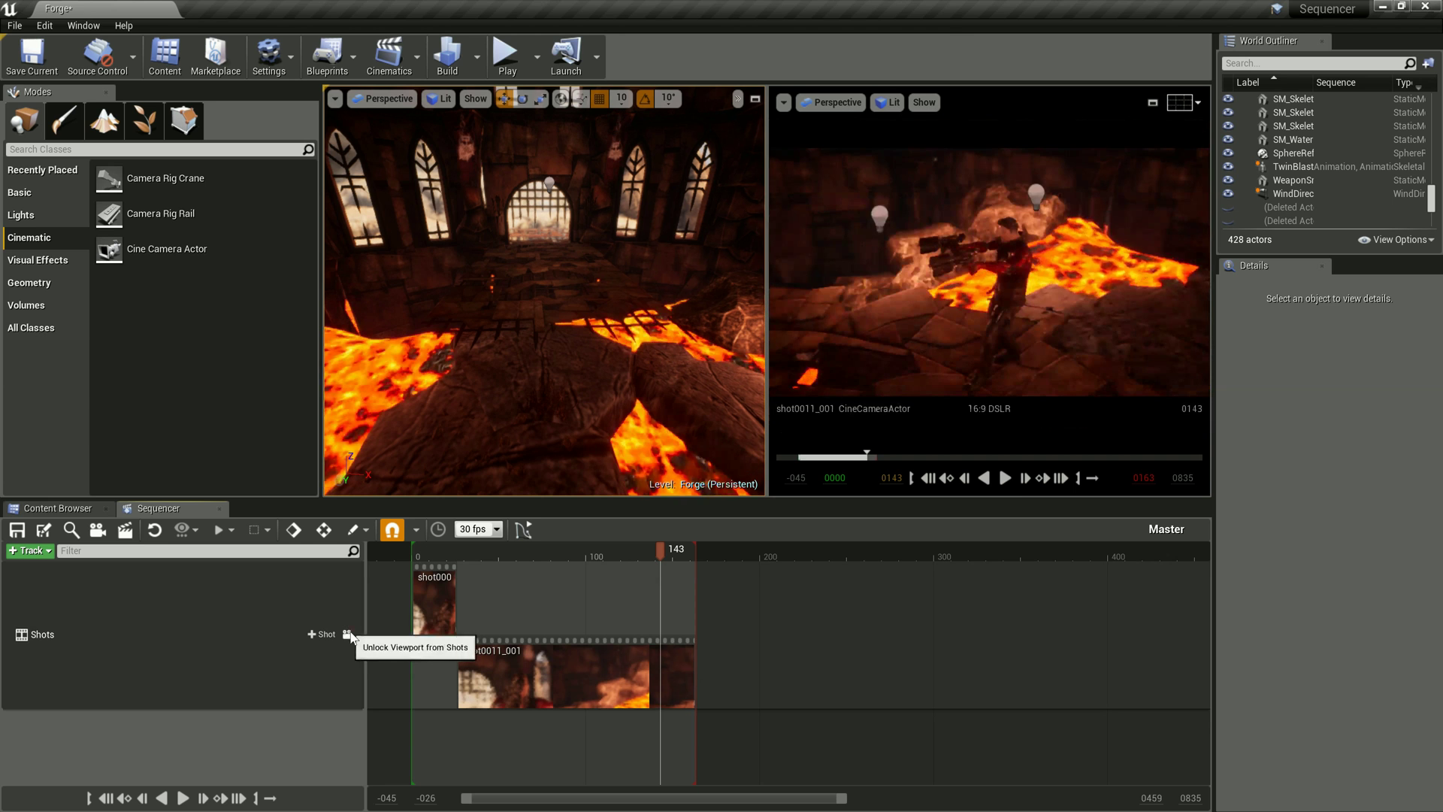
left_click(429, 557)
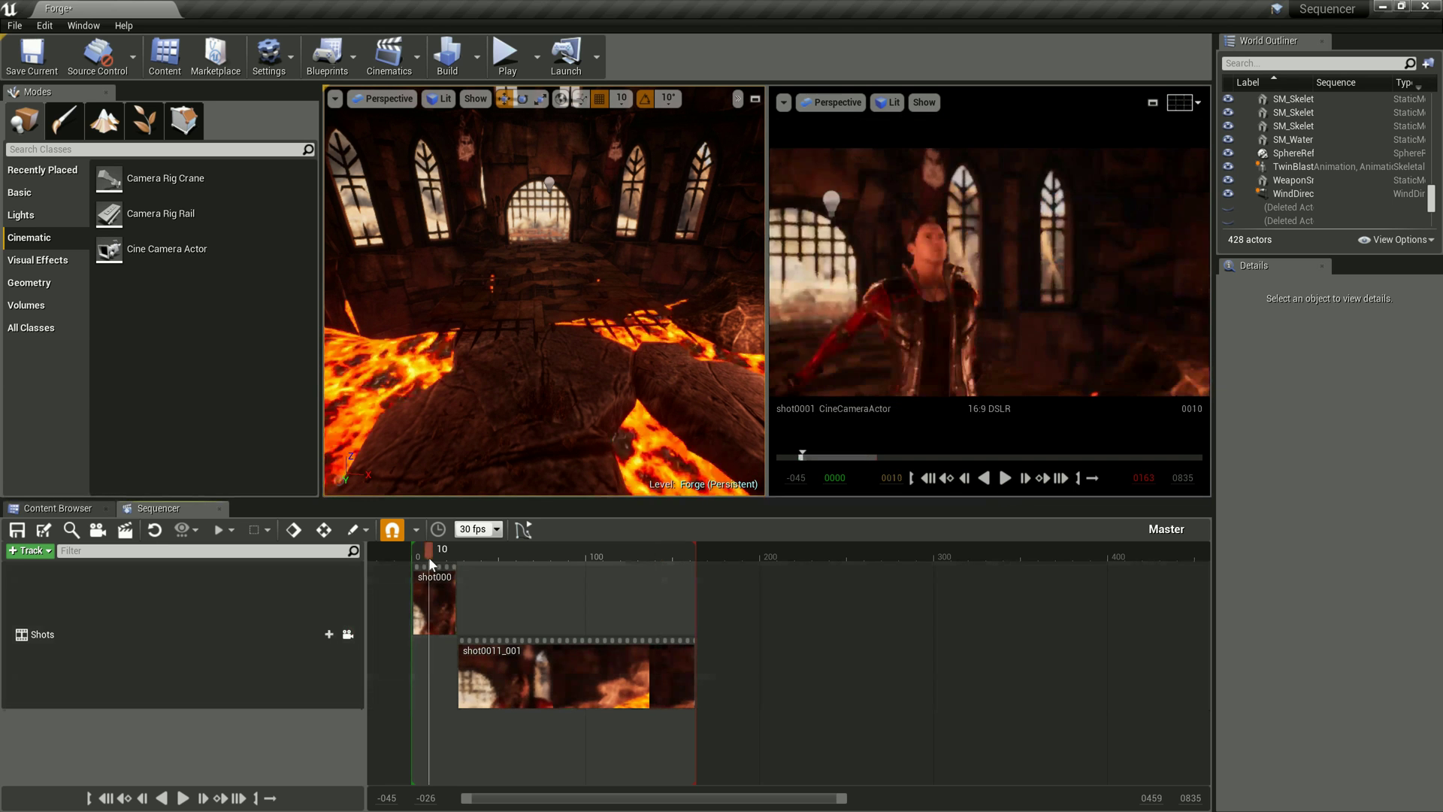
key("space")
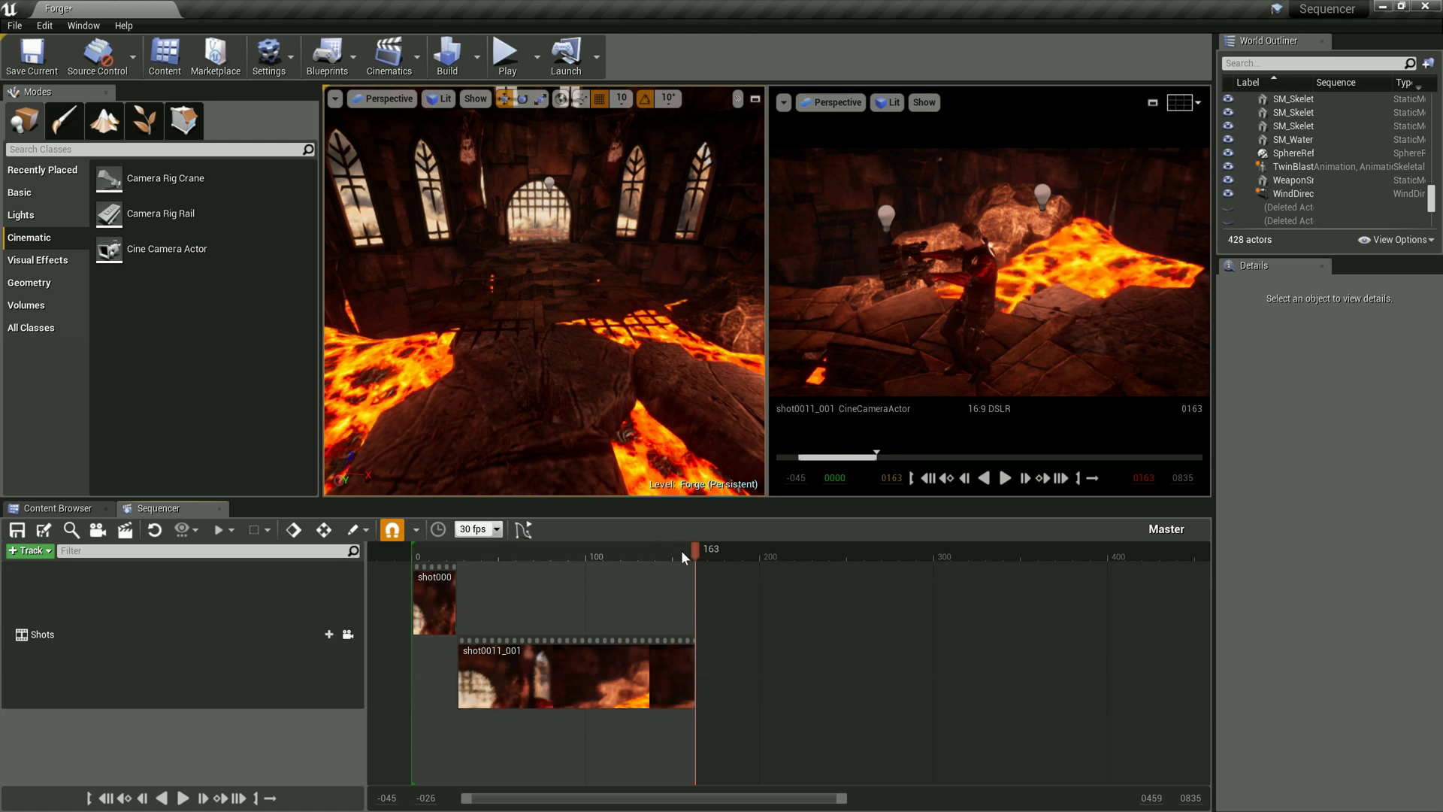
left_click_drag(694, 550, 410, 561)
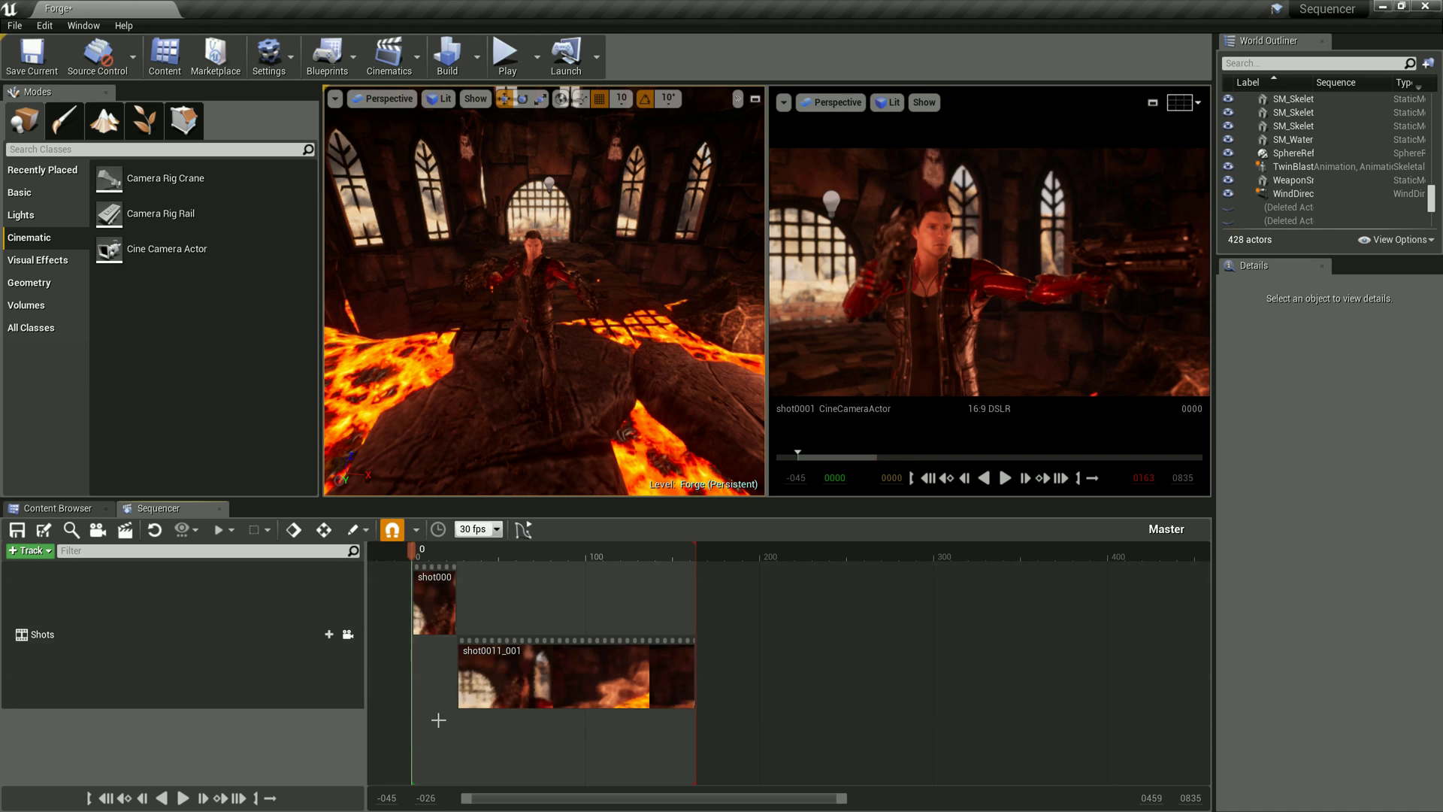
Add a Play Rate track to the master sequence and enter 0.2 as its value.
left_click(31, 552)
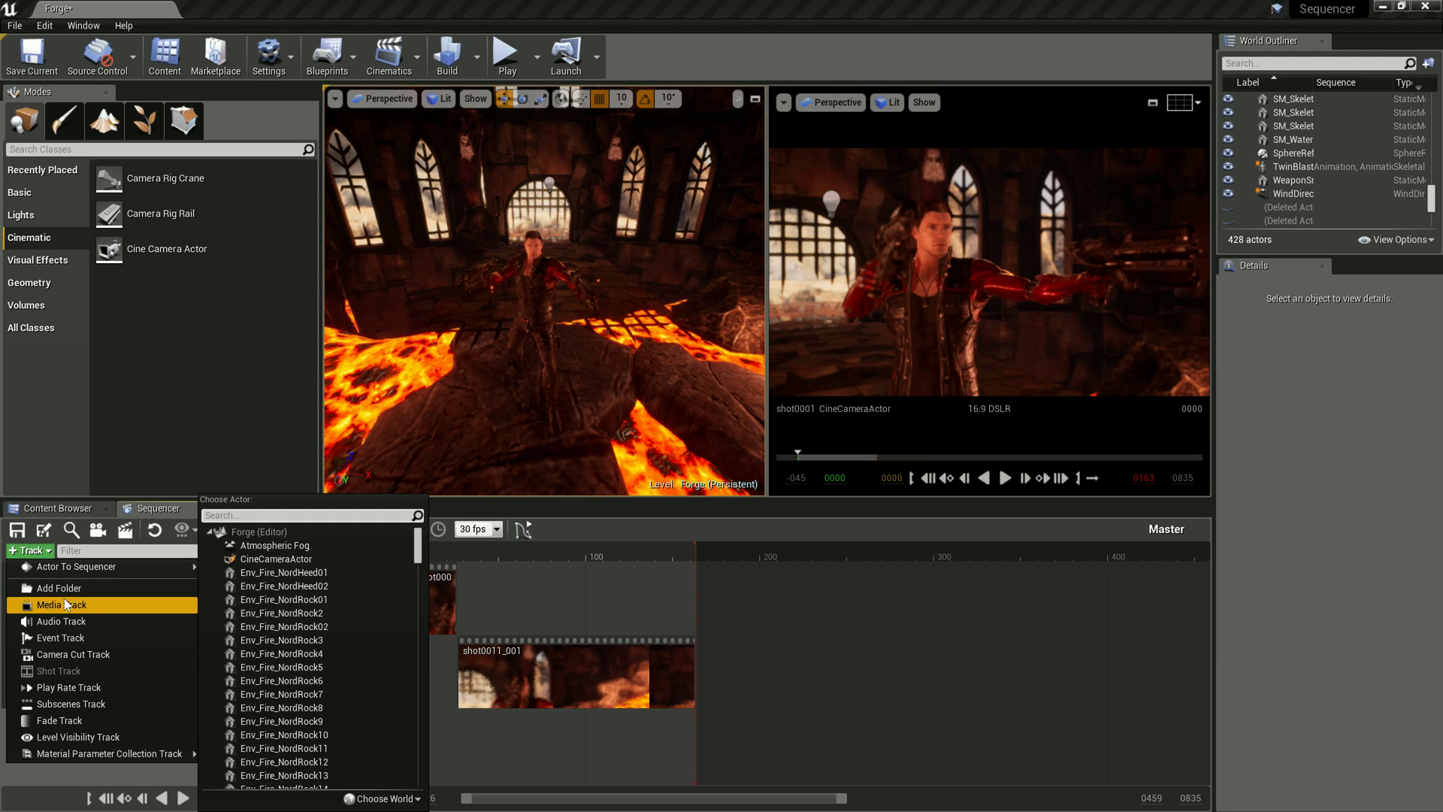
left_click(103, 689)
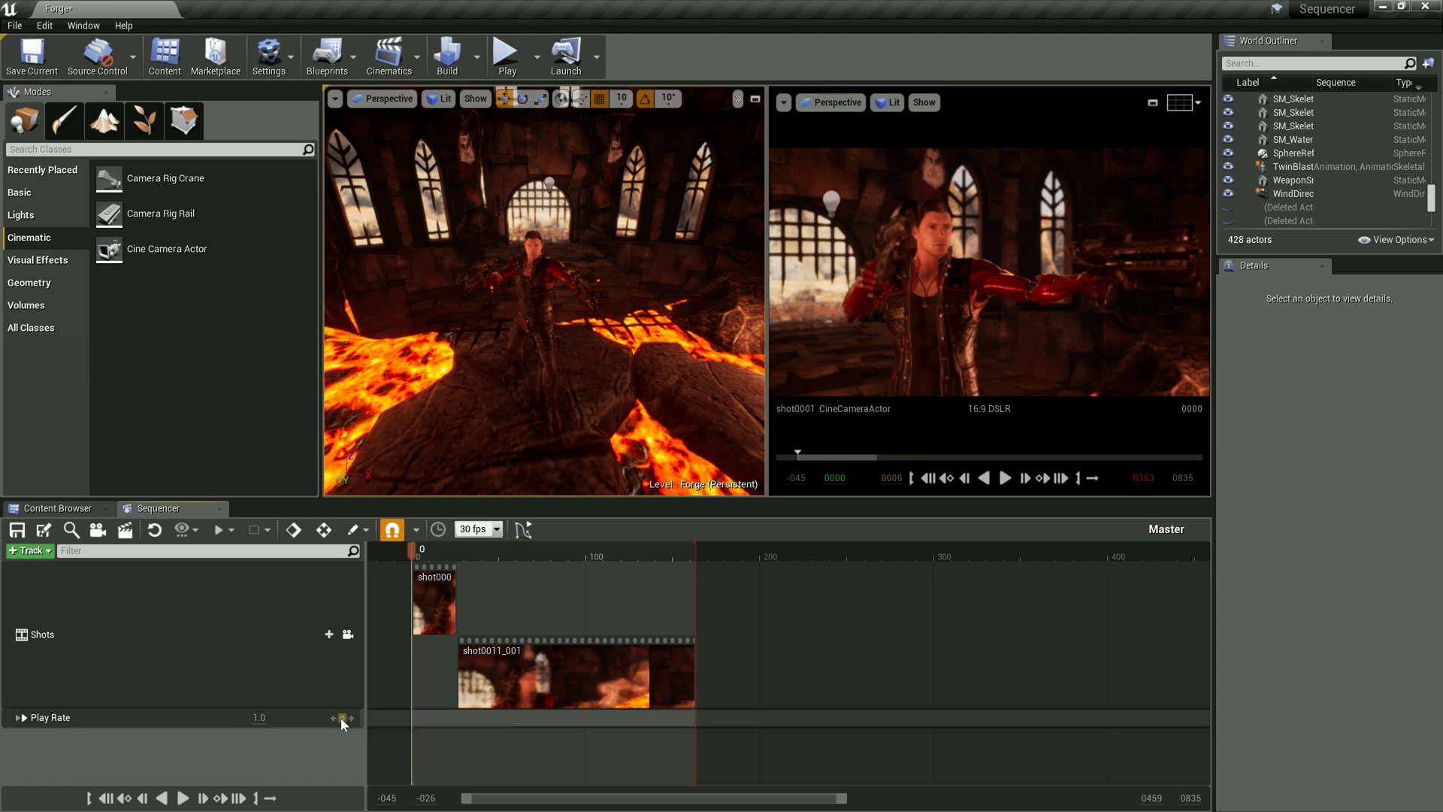
left_click(262, 719)
type("0.2")
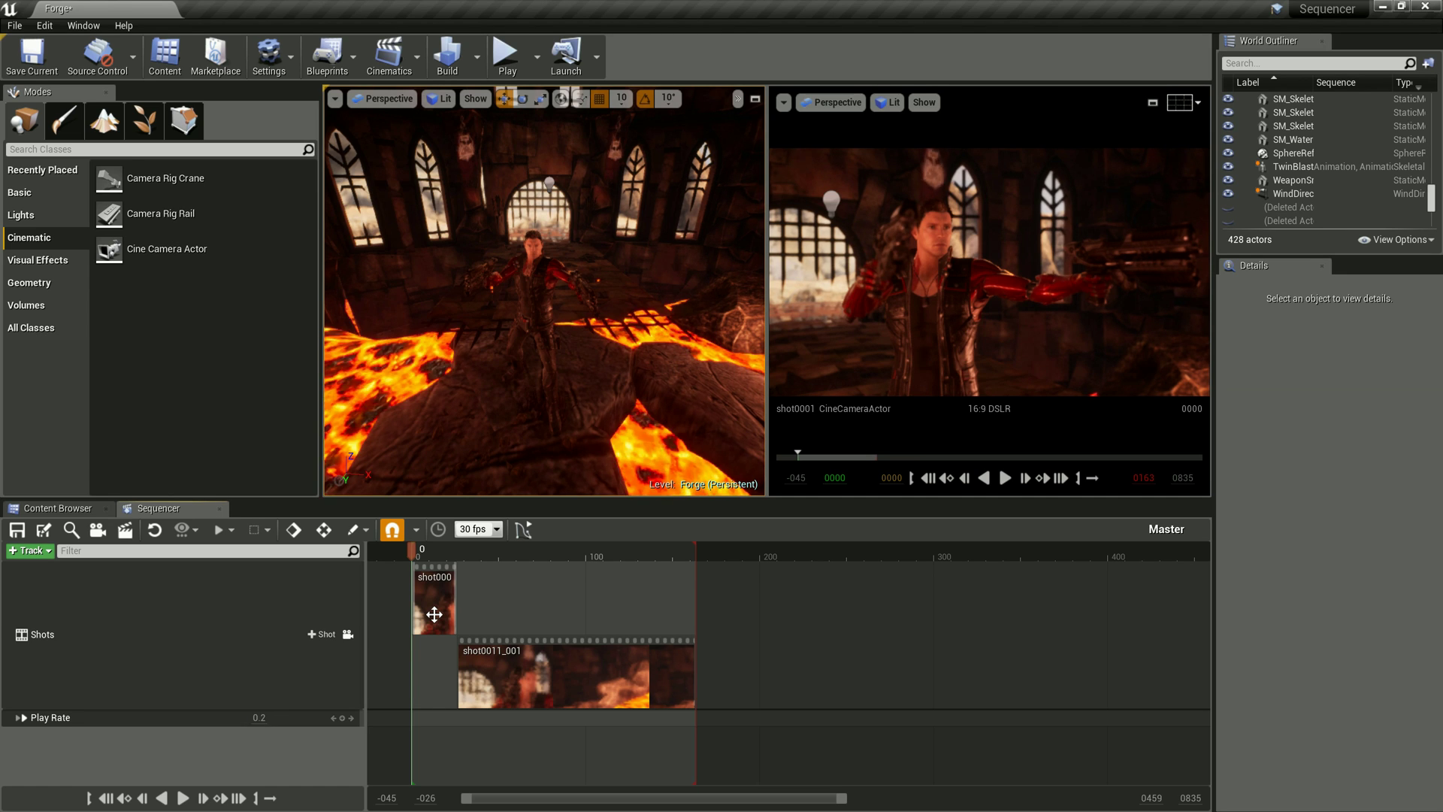
Key Play Rate 0.2 at frame 0, nudge shot0011_001 earlier, and move the playhead to frame 26.
left_click(341, 718)
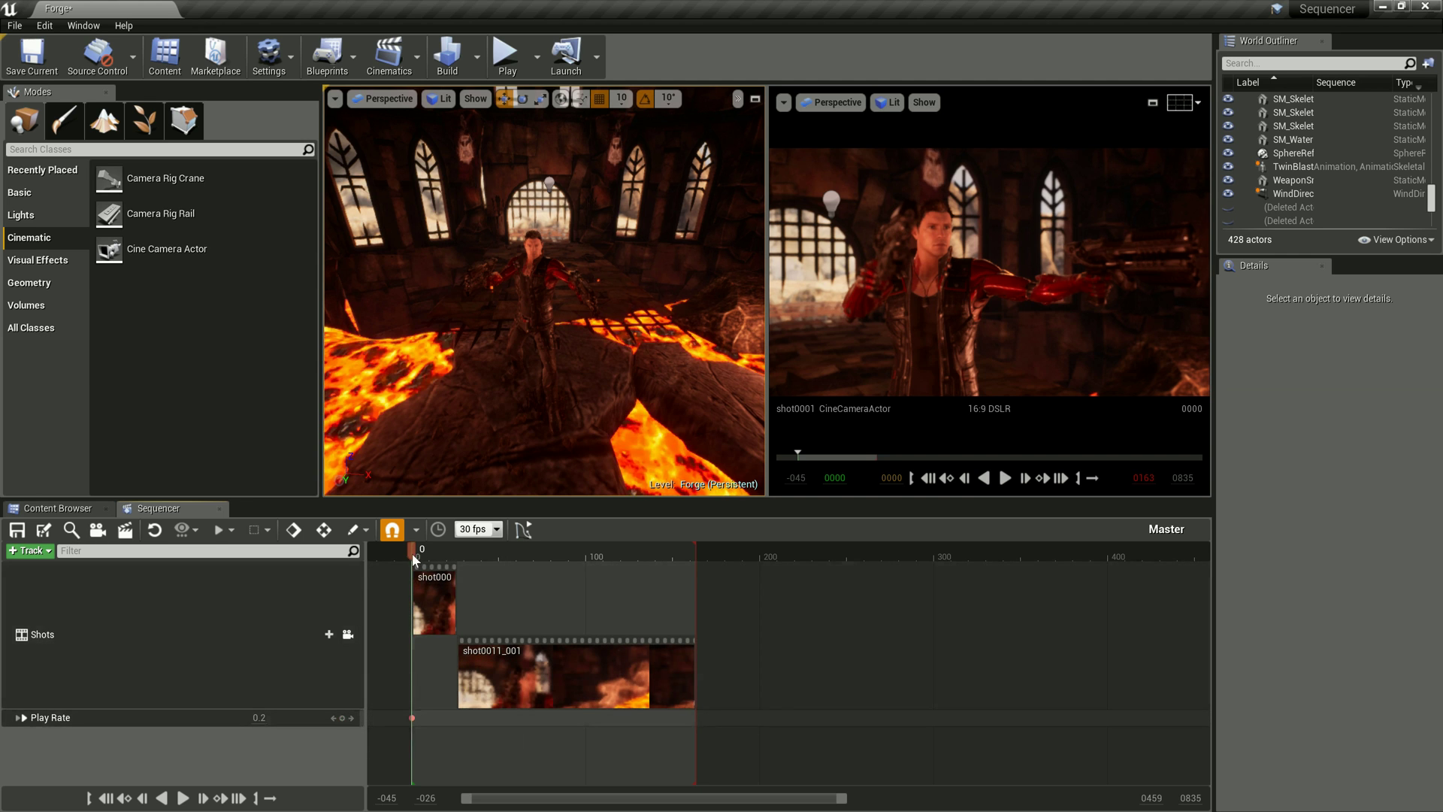
left_click_drag(411, 553, 455, 560)
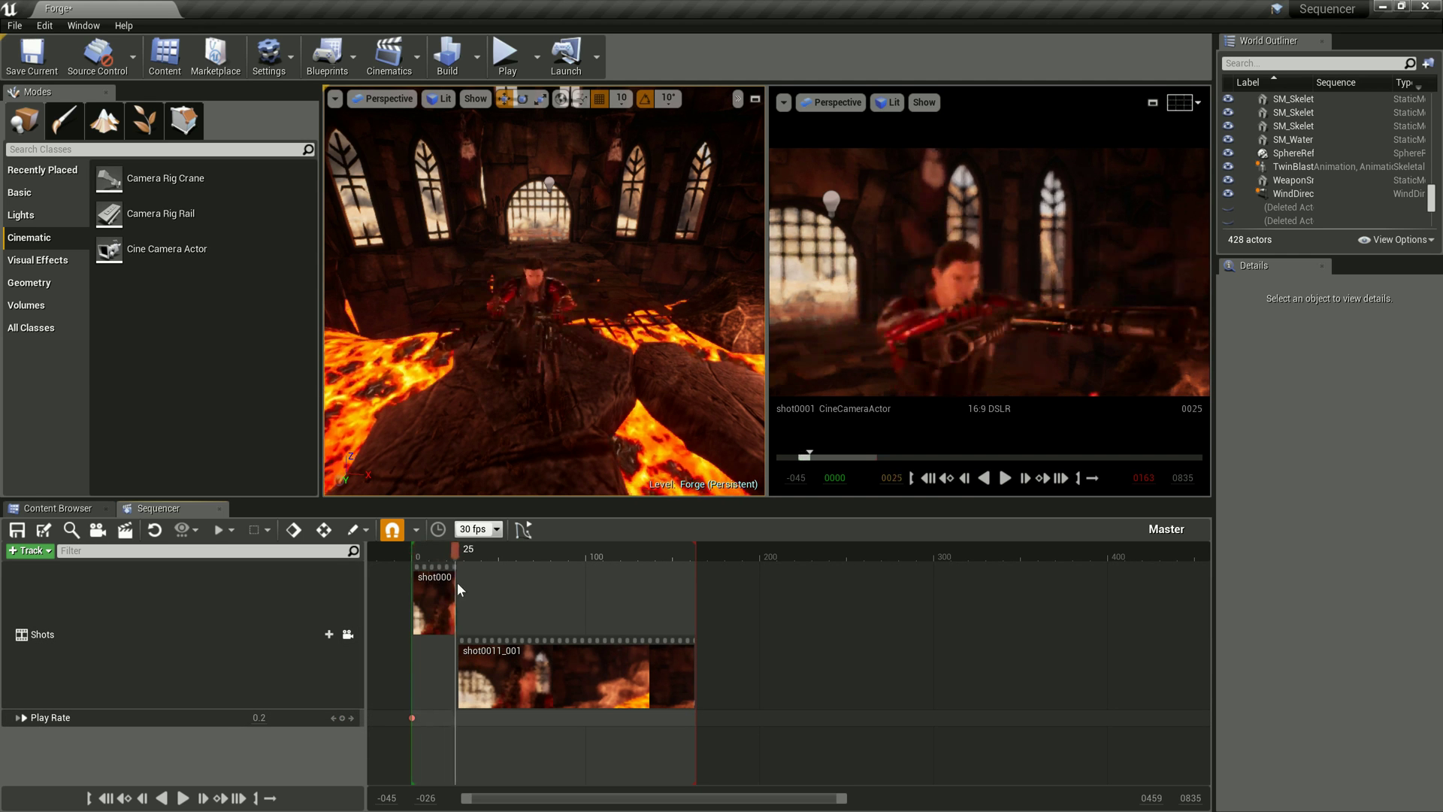
left_click_drag(522, 676, 468, 633)
scroll(481, 670, "up", 5)
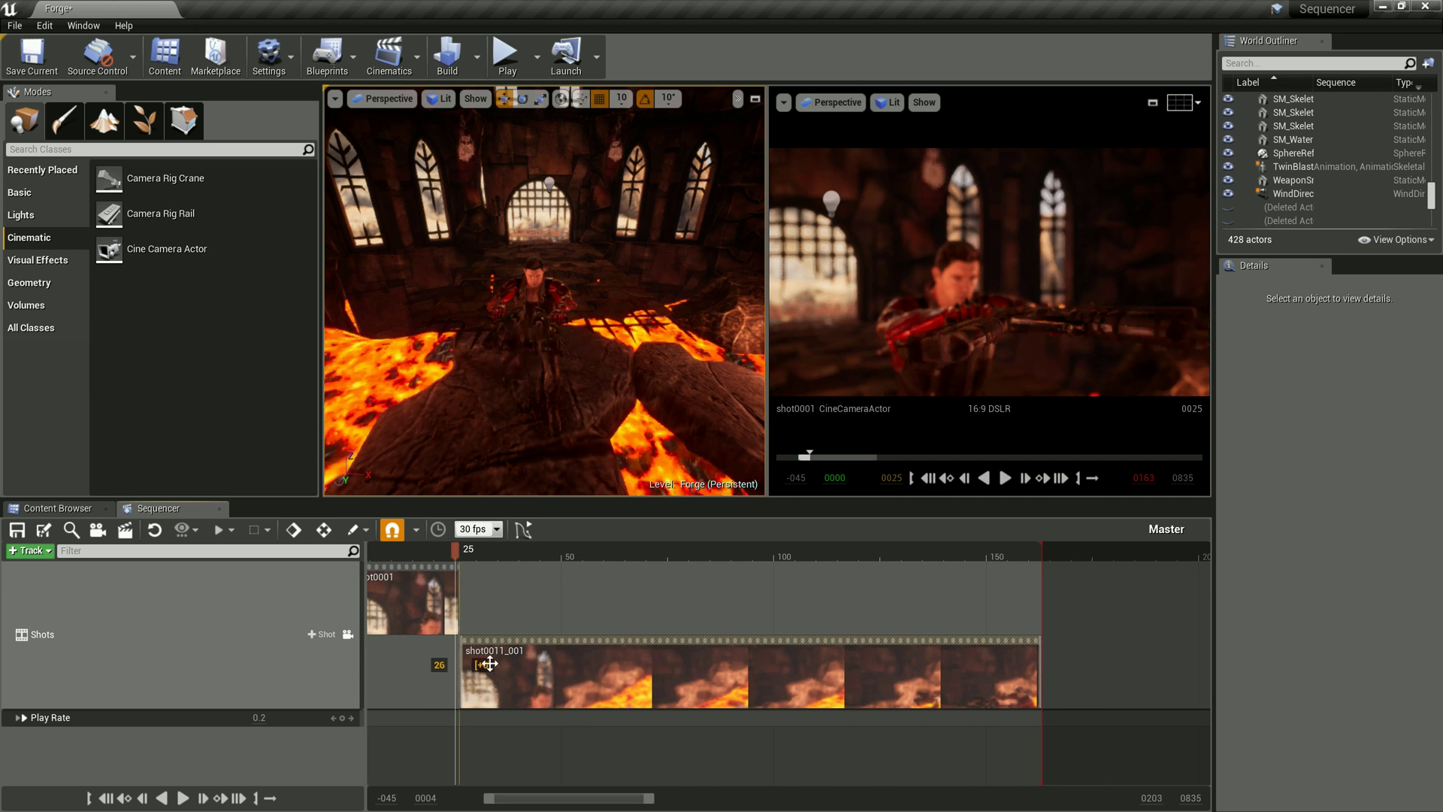
scroll(503, 639, "down", 5)
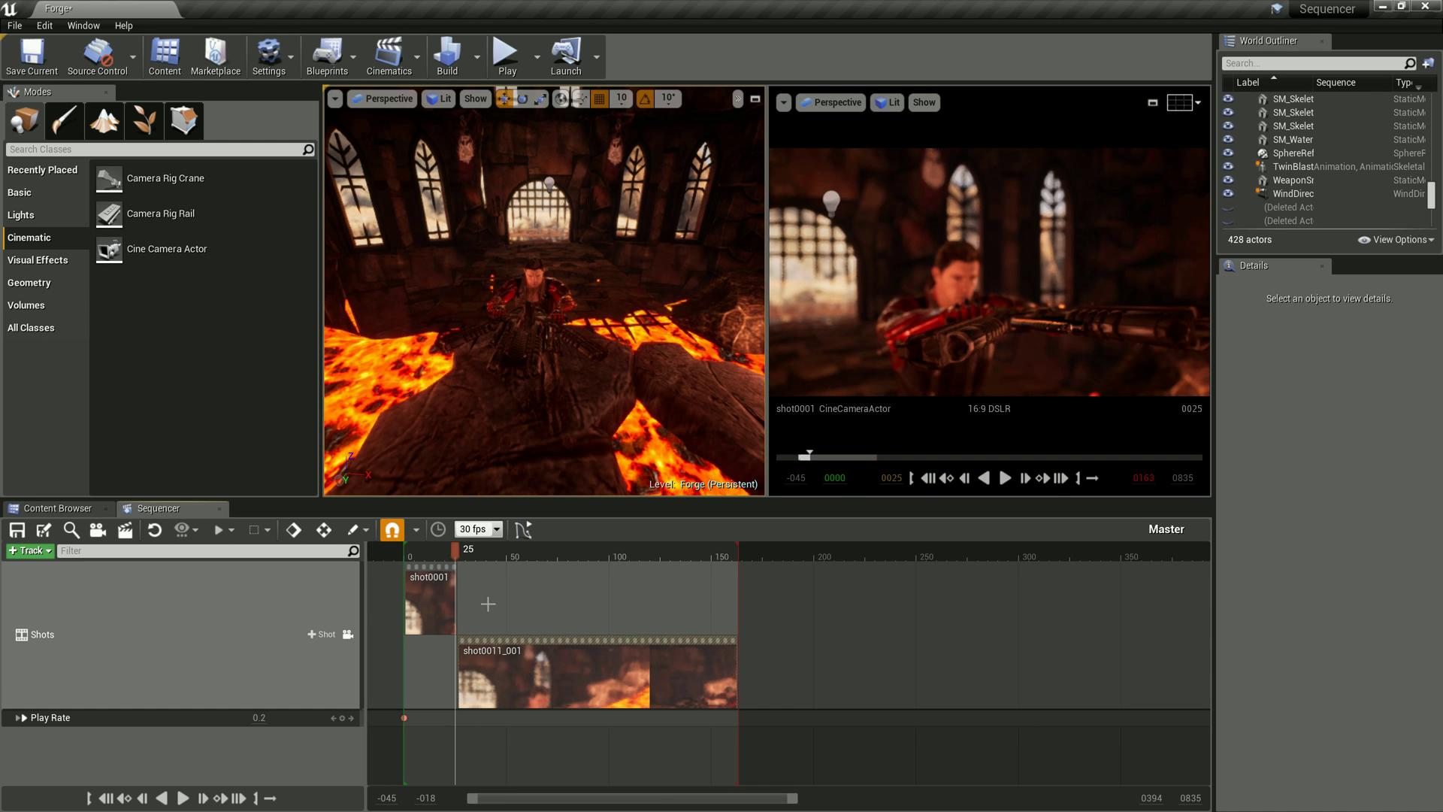
key("Right")
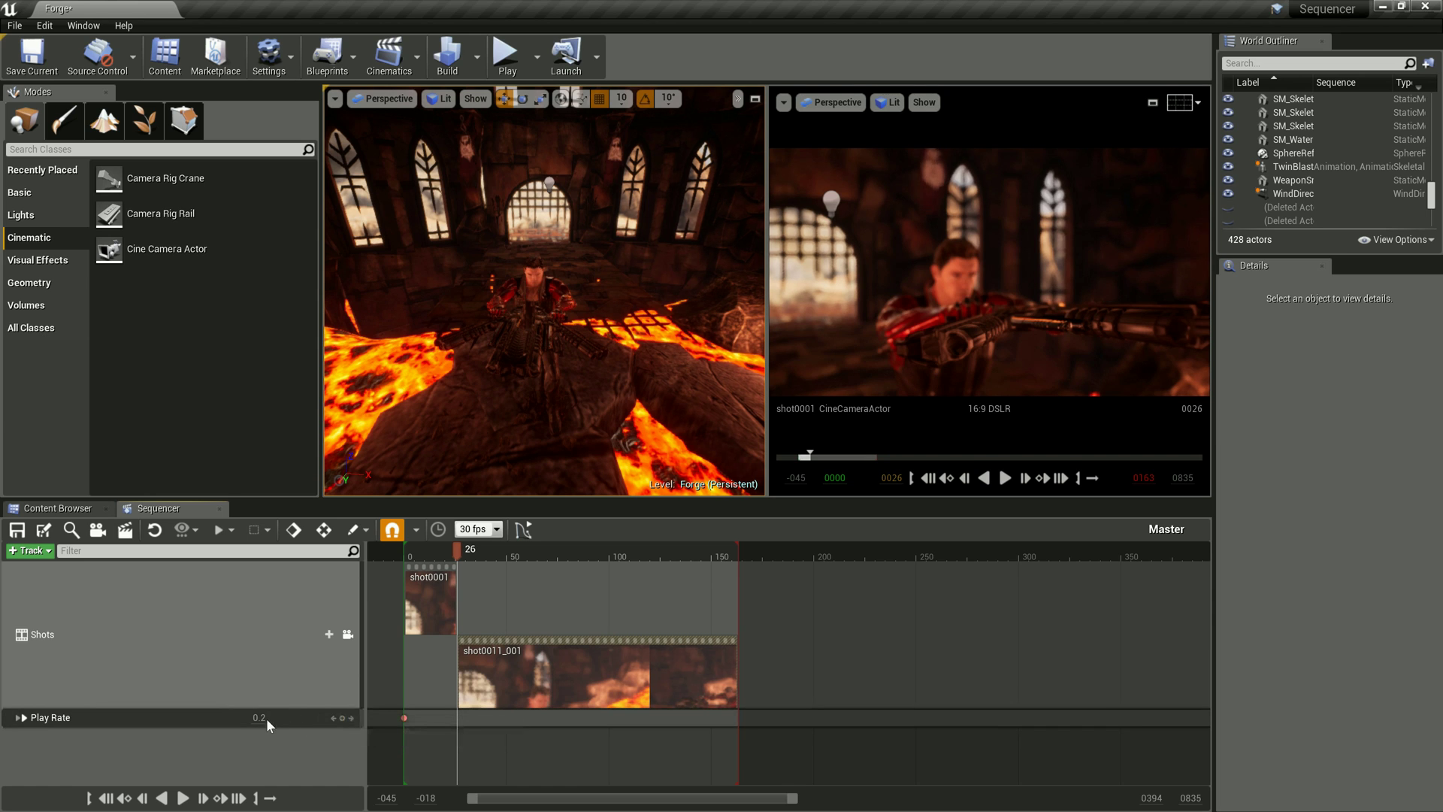
Key Play Rate 1.0 at frame 26, then move the playhead back near the start.
left_click_drag(262, 719, 259, 717)
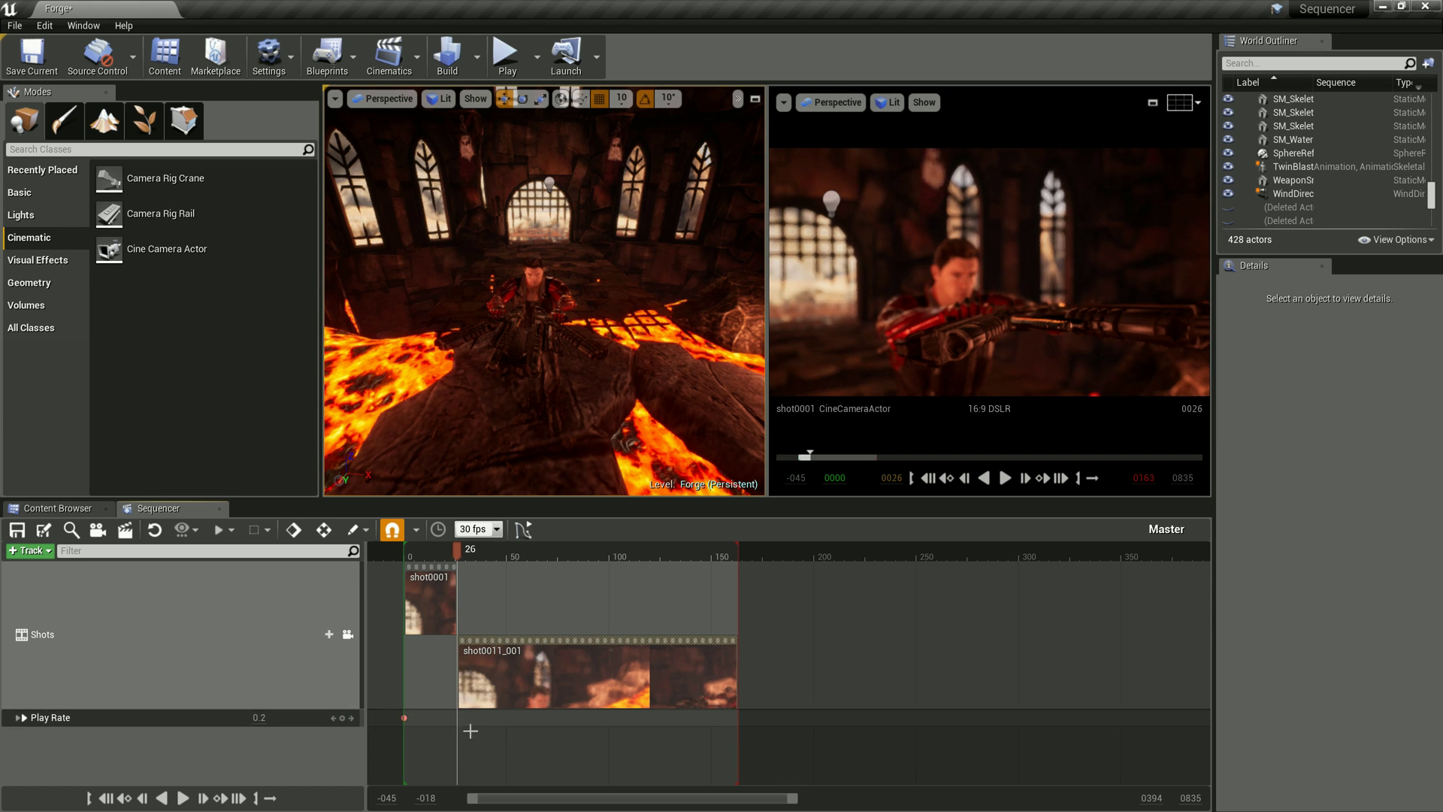
key("Return")
type("1")
key("Return")
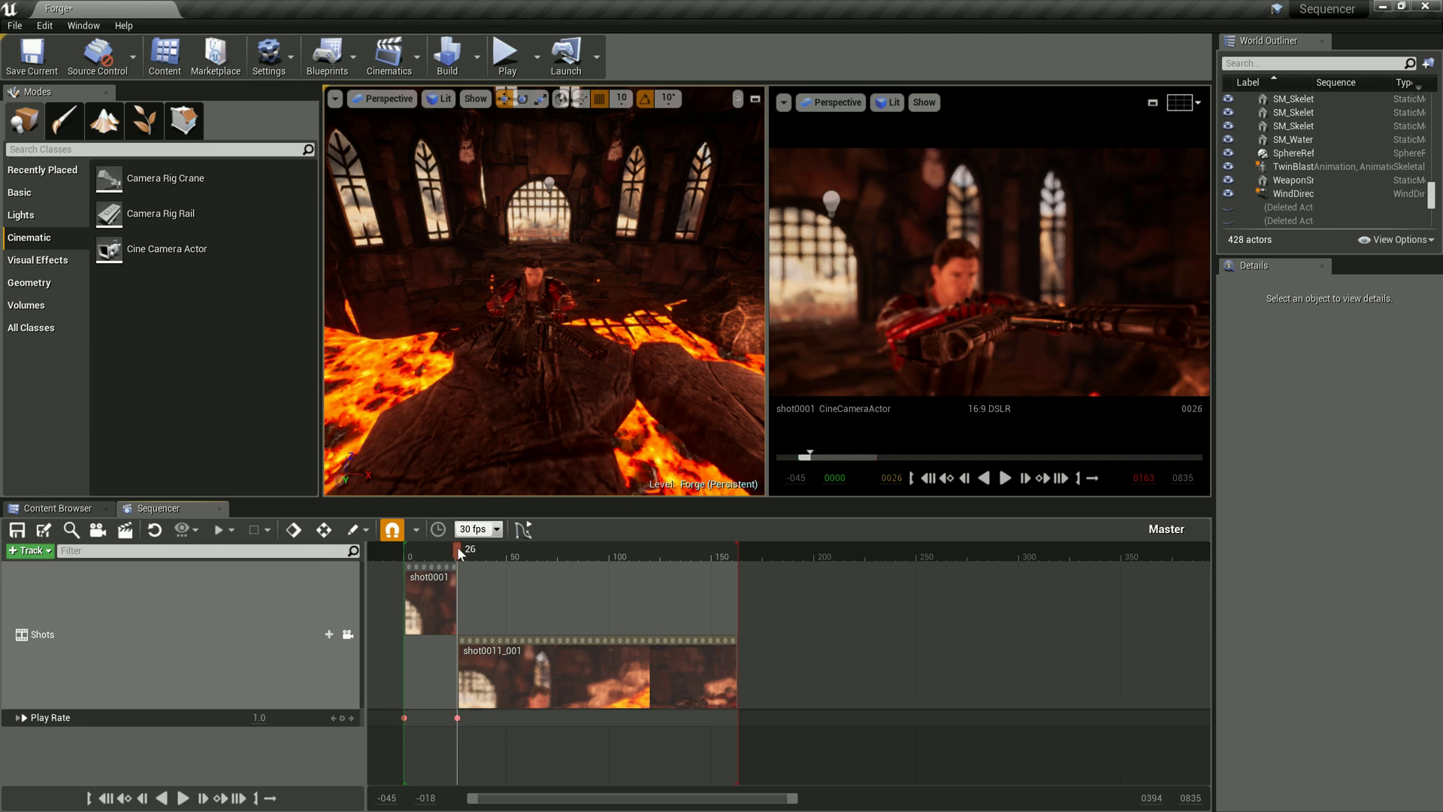
left_click_drag(457, 549, 406, 553)
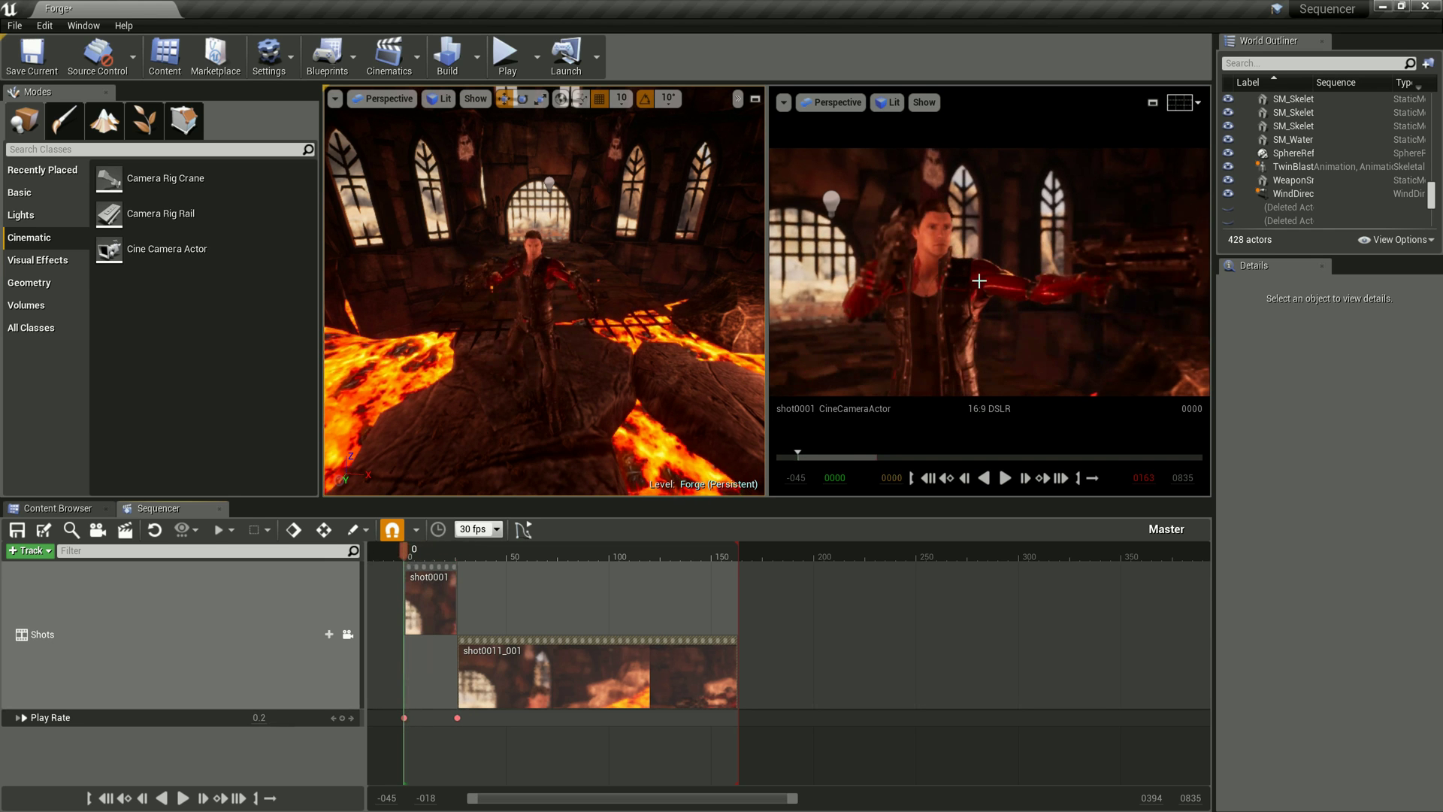
Maximize the cinematic preview and play the sequence to preview the speed ramp.
left_click(1150, 103)
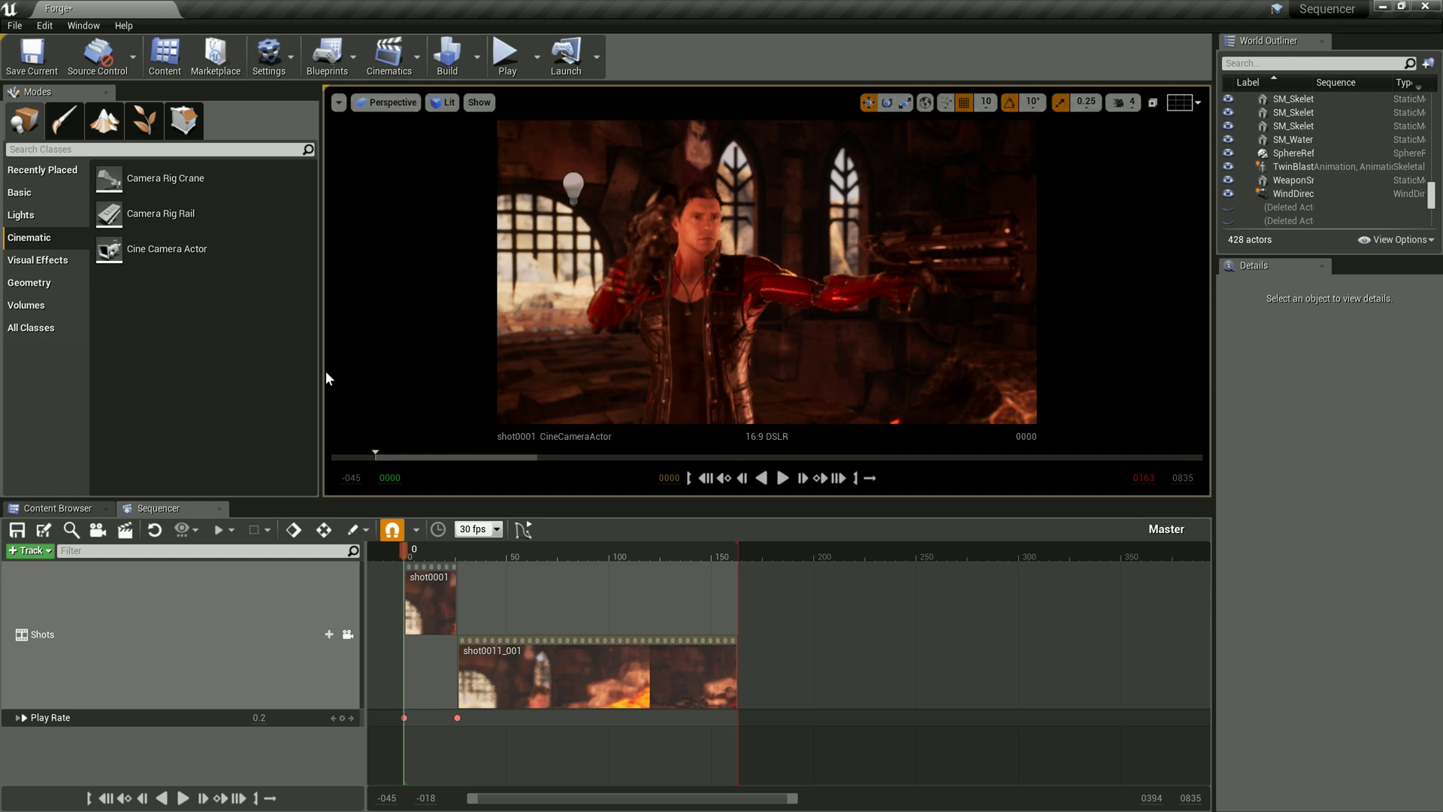
left_click(782, 477)
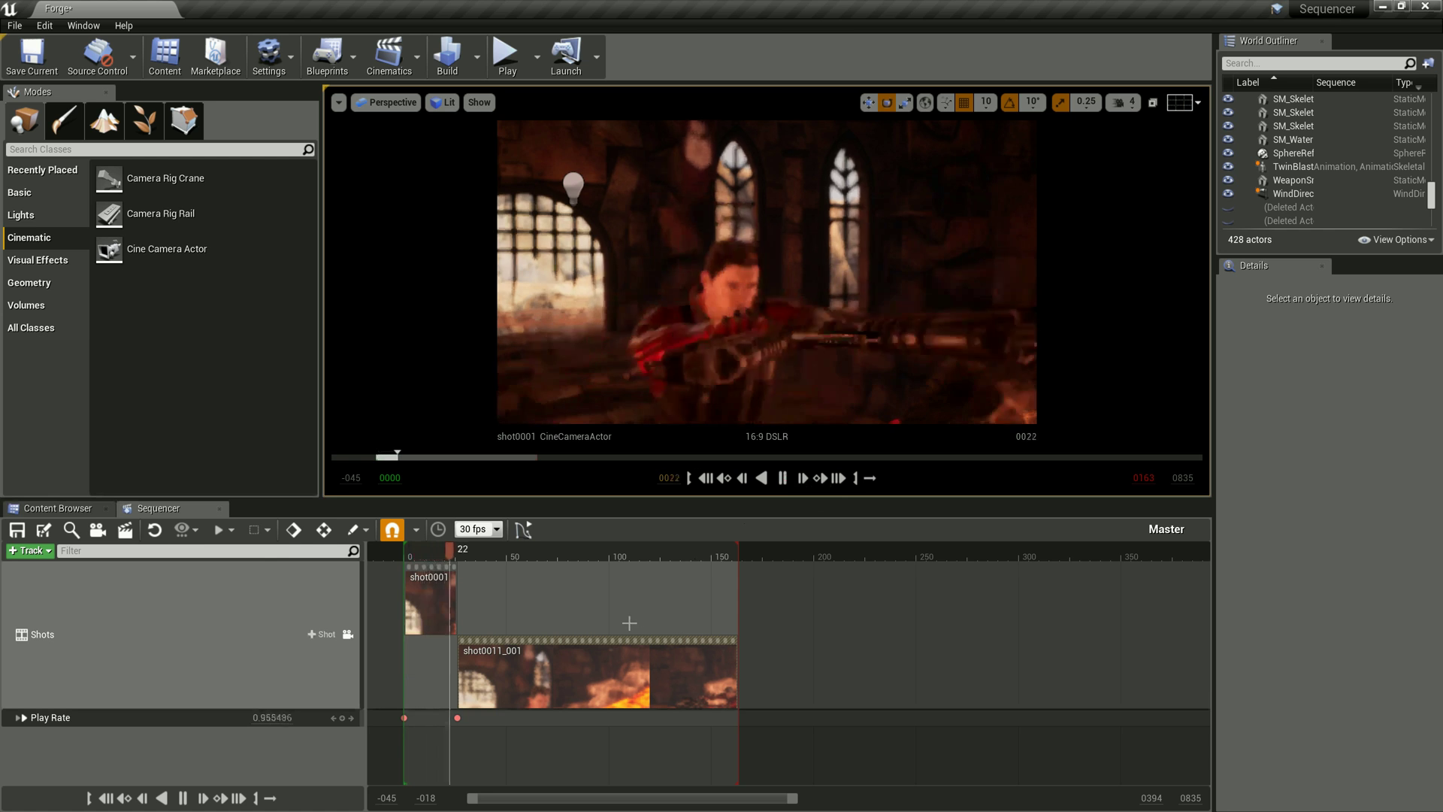
left_click(782, 478)
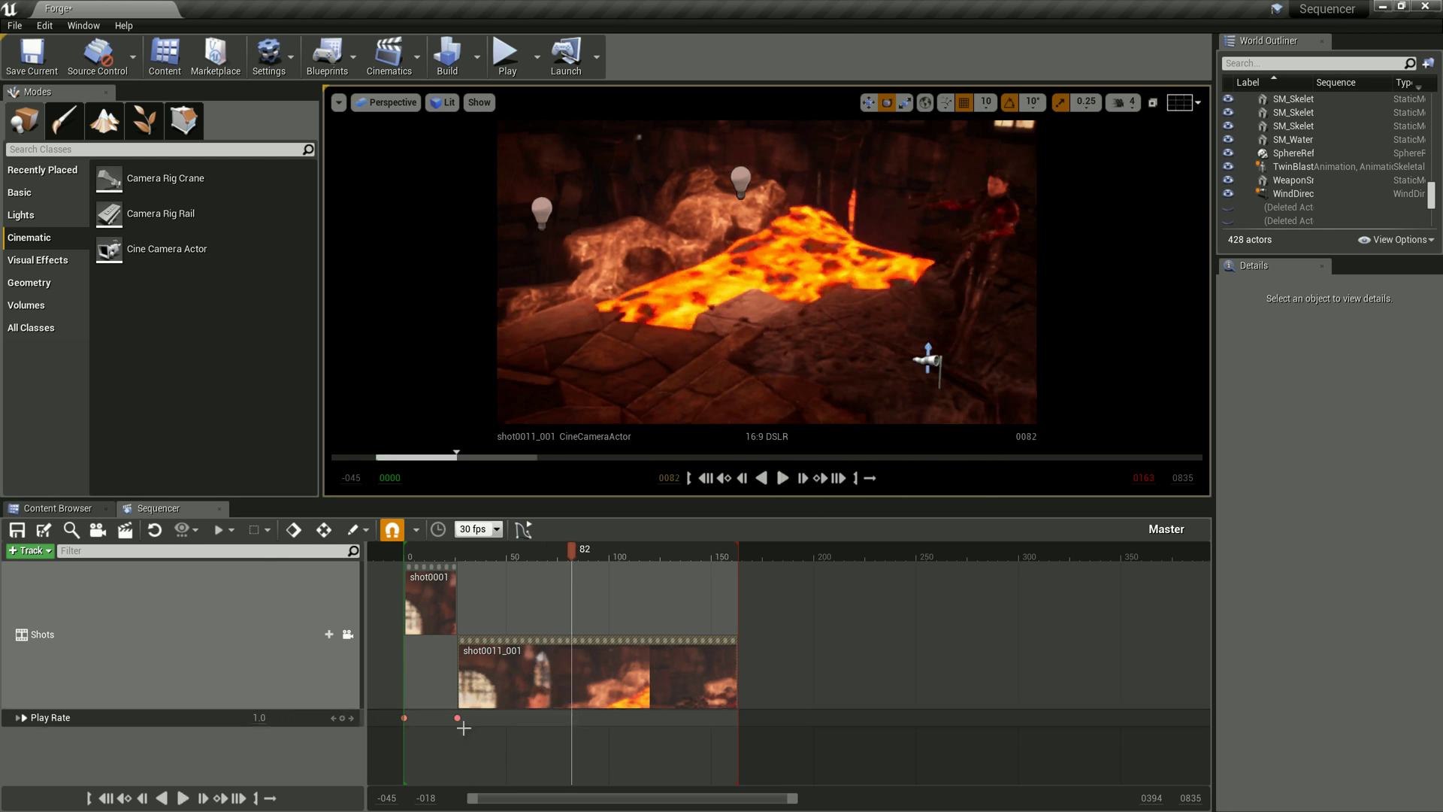
Confirm the frame-26 Play Rate key uses Cubic (Auto) interpolation, then scrub to frame 13.
left_click(457, 718)
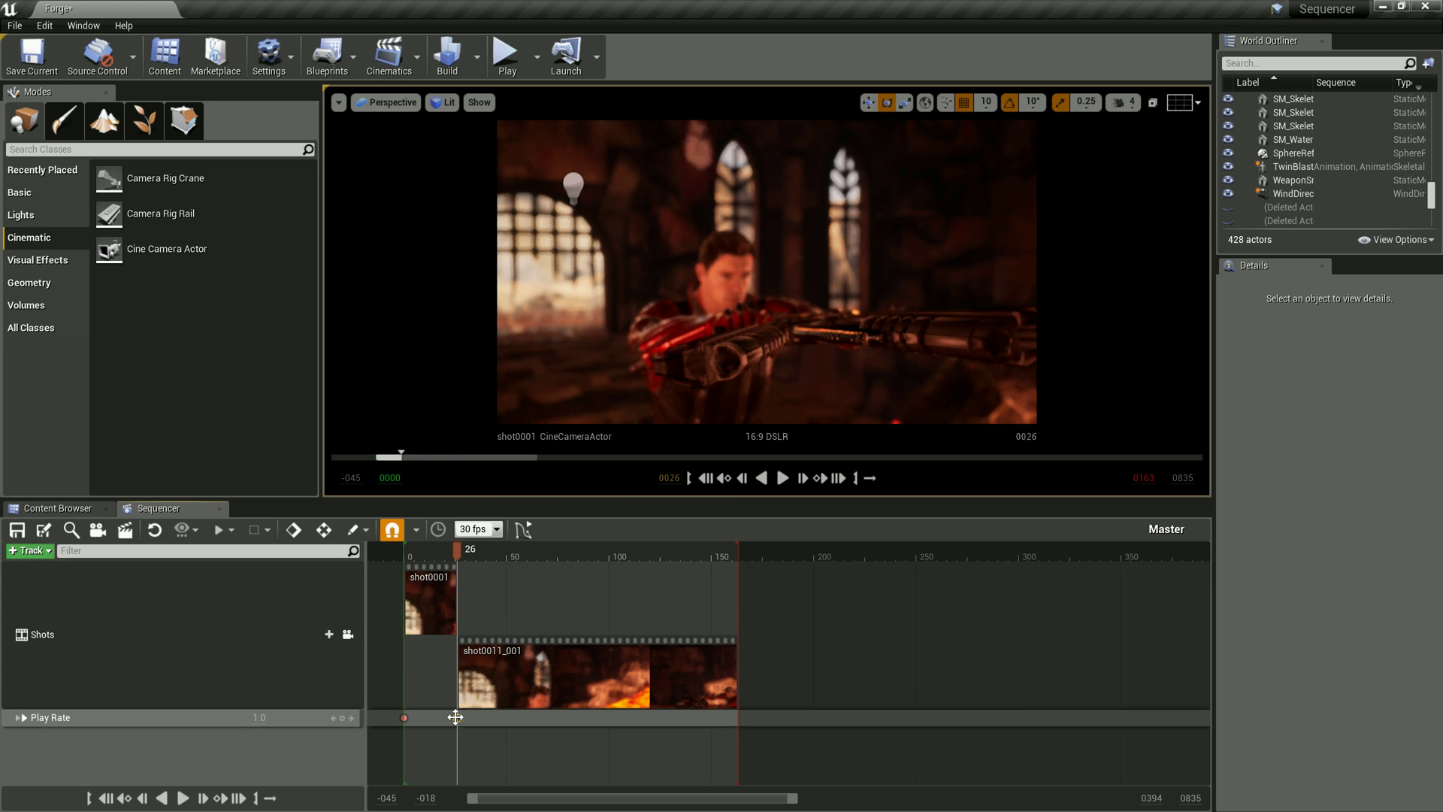
right_click(455, 717)
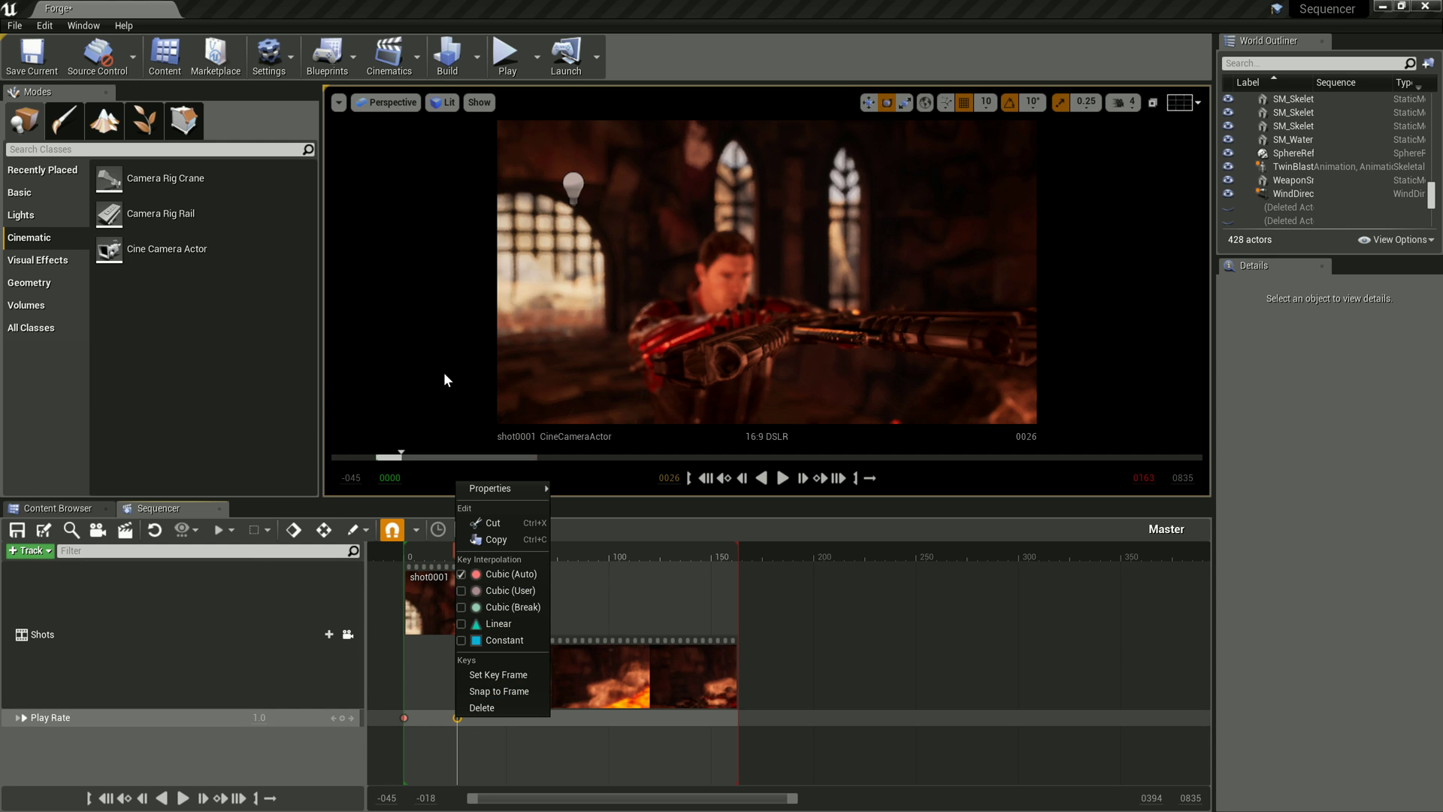
left_click(520, 765)
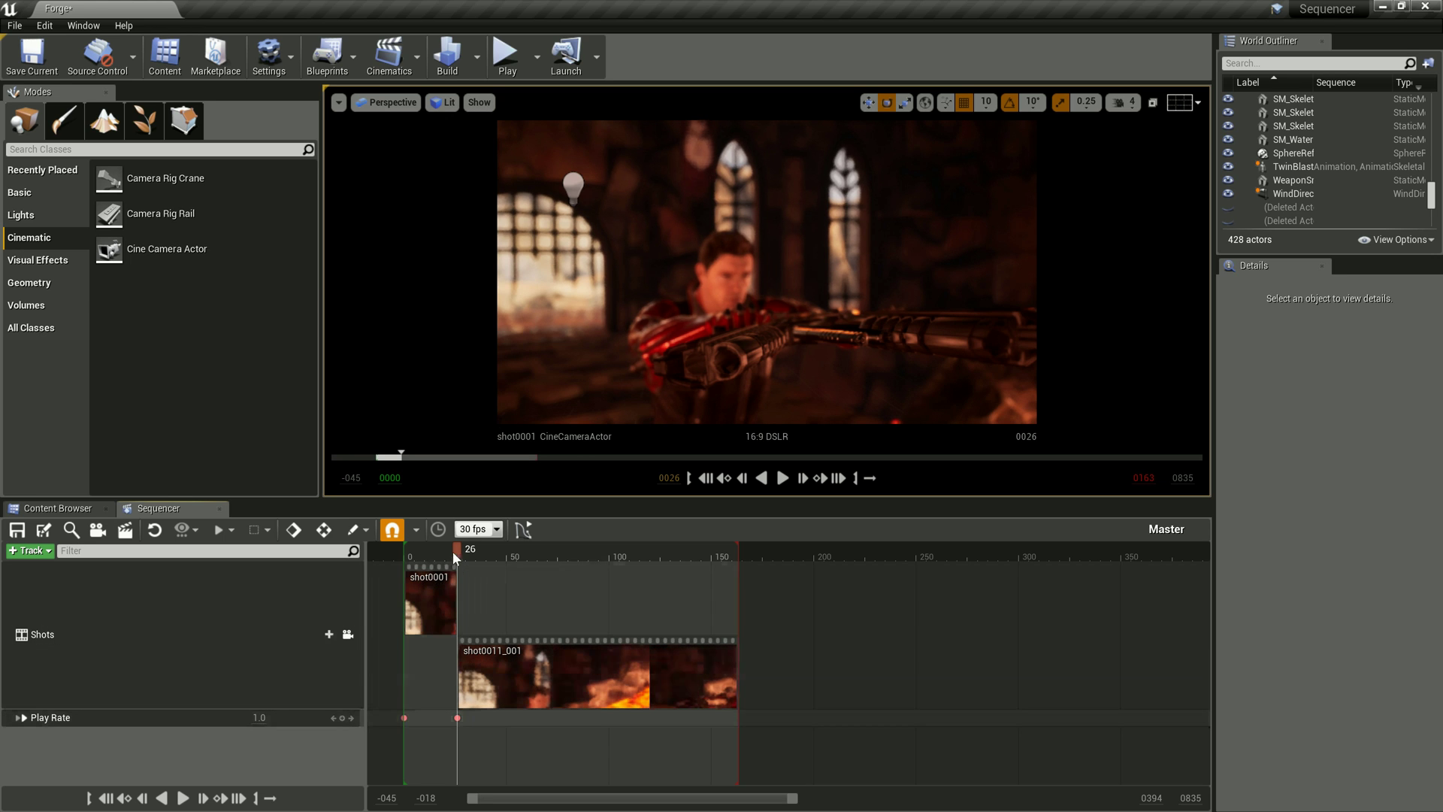
left_click_drag(454, 549, 432, 551)
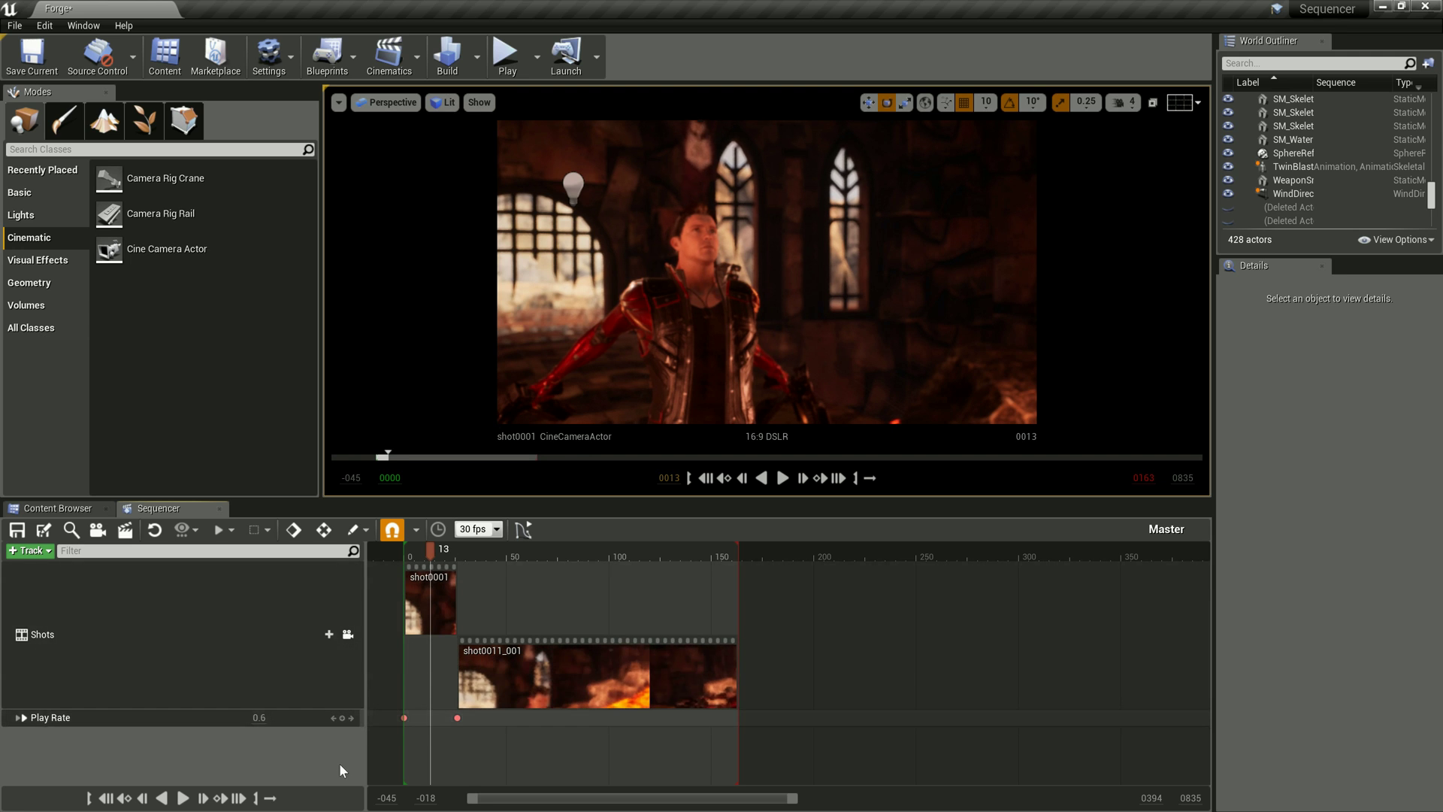
Step frame by frame through the ramp, watching Play Rate rise to about 0.99 by frame 24.
key("Right")
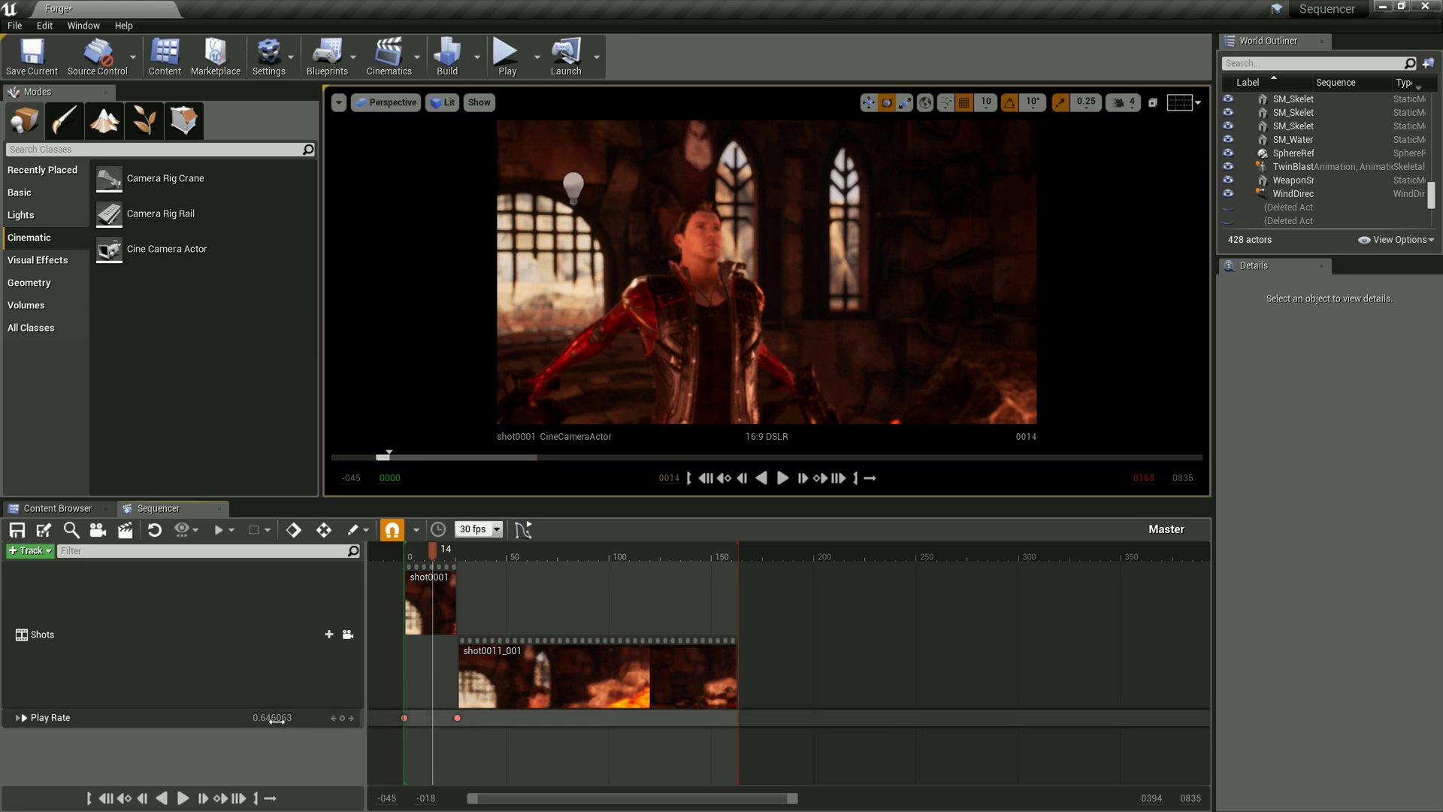
key("Right")
key("Right")
key("Right")
key("Right")
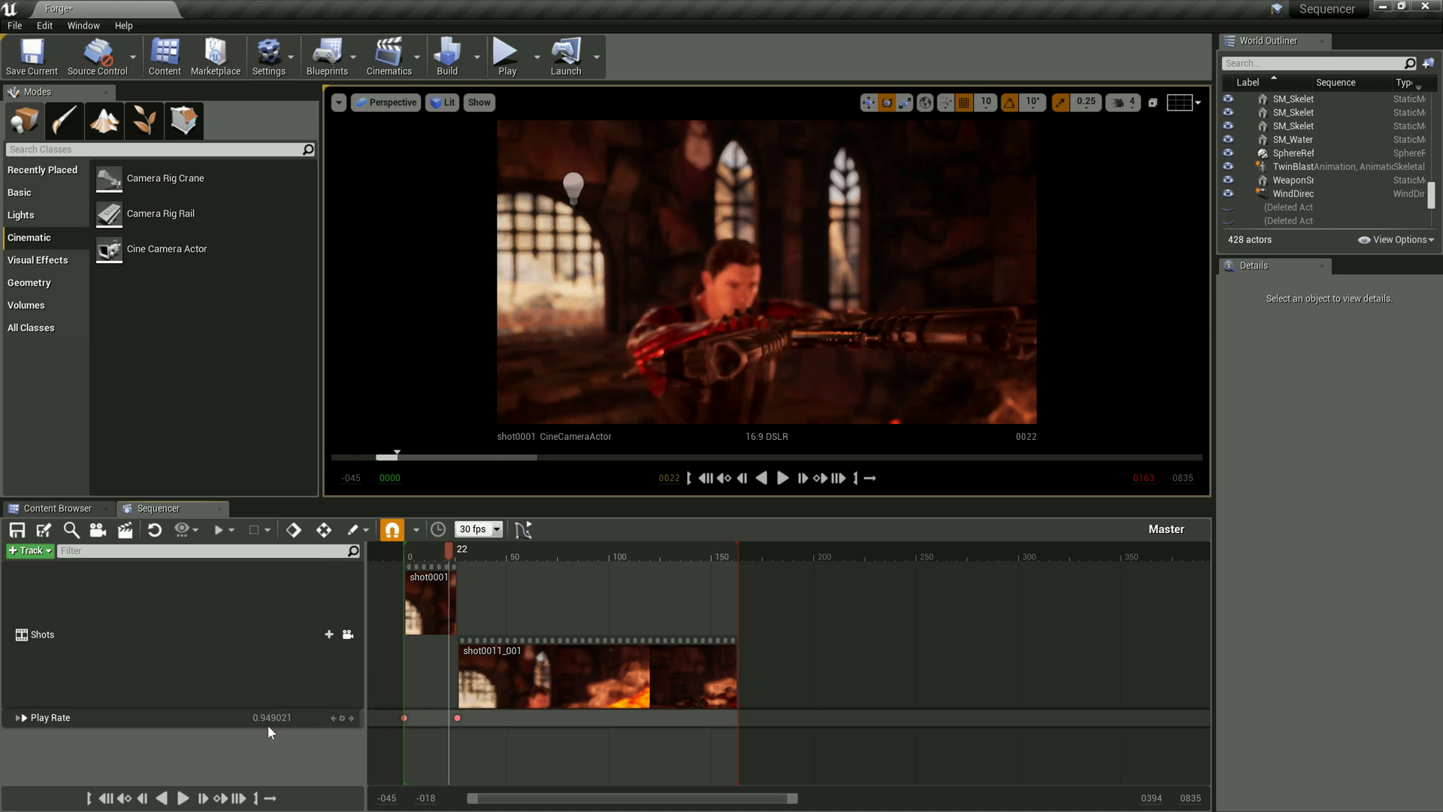
key("Left")
key("Left")
key("Left")
key("Left")
key("Left")
key("Left")
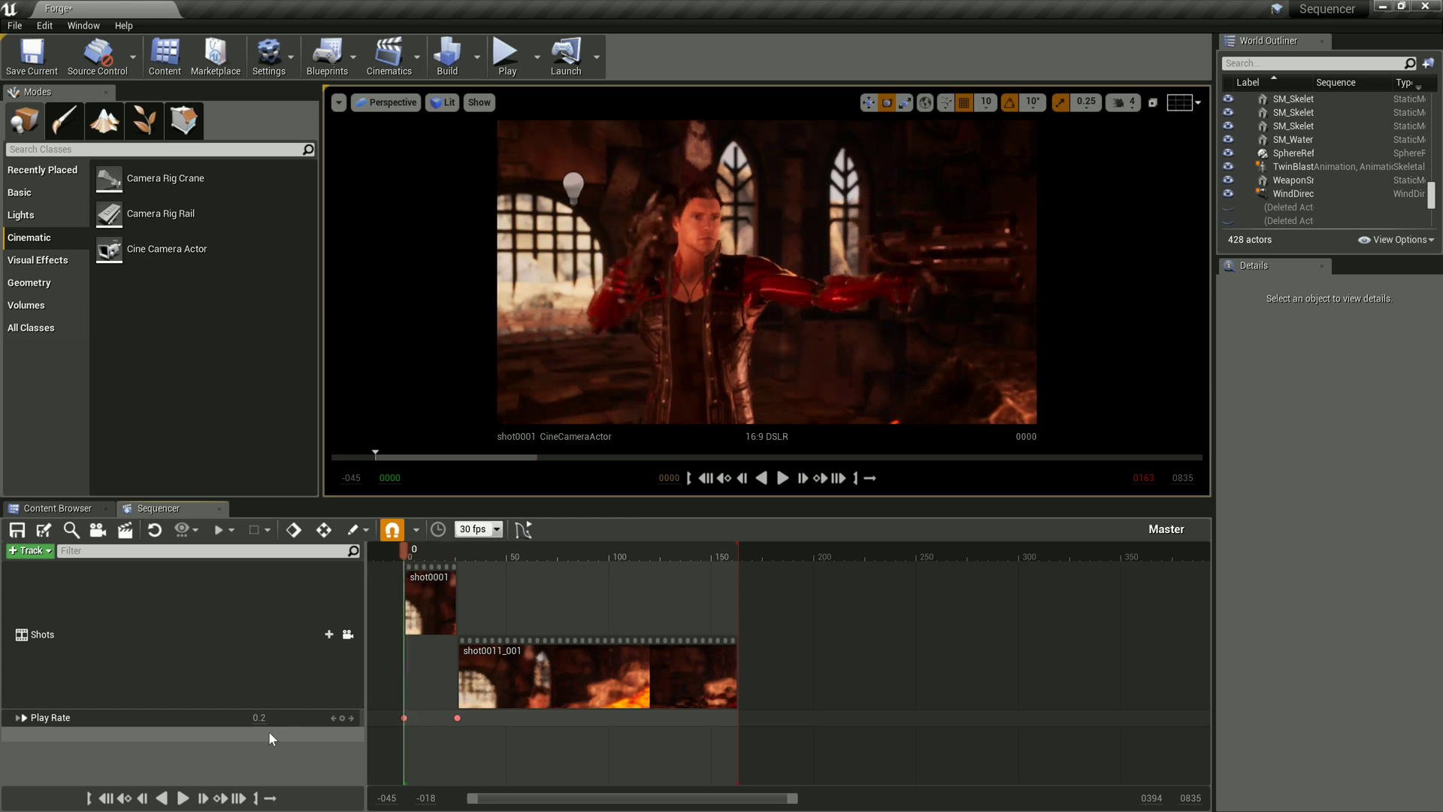
key("Right")
key("Right")
key("Right")
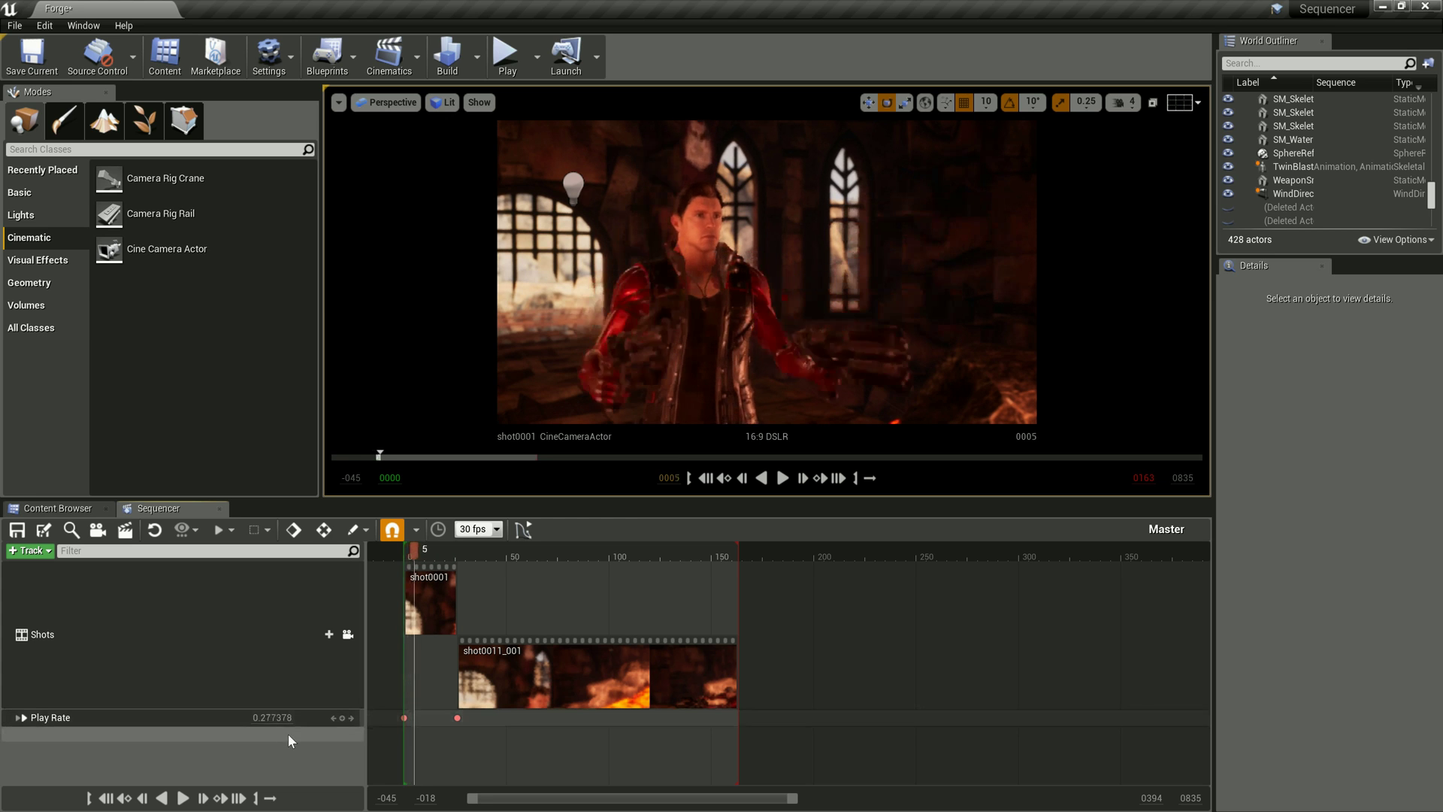
key("Right")
key("Right")
key("Right")
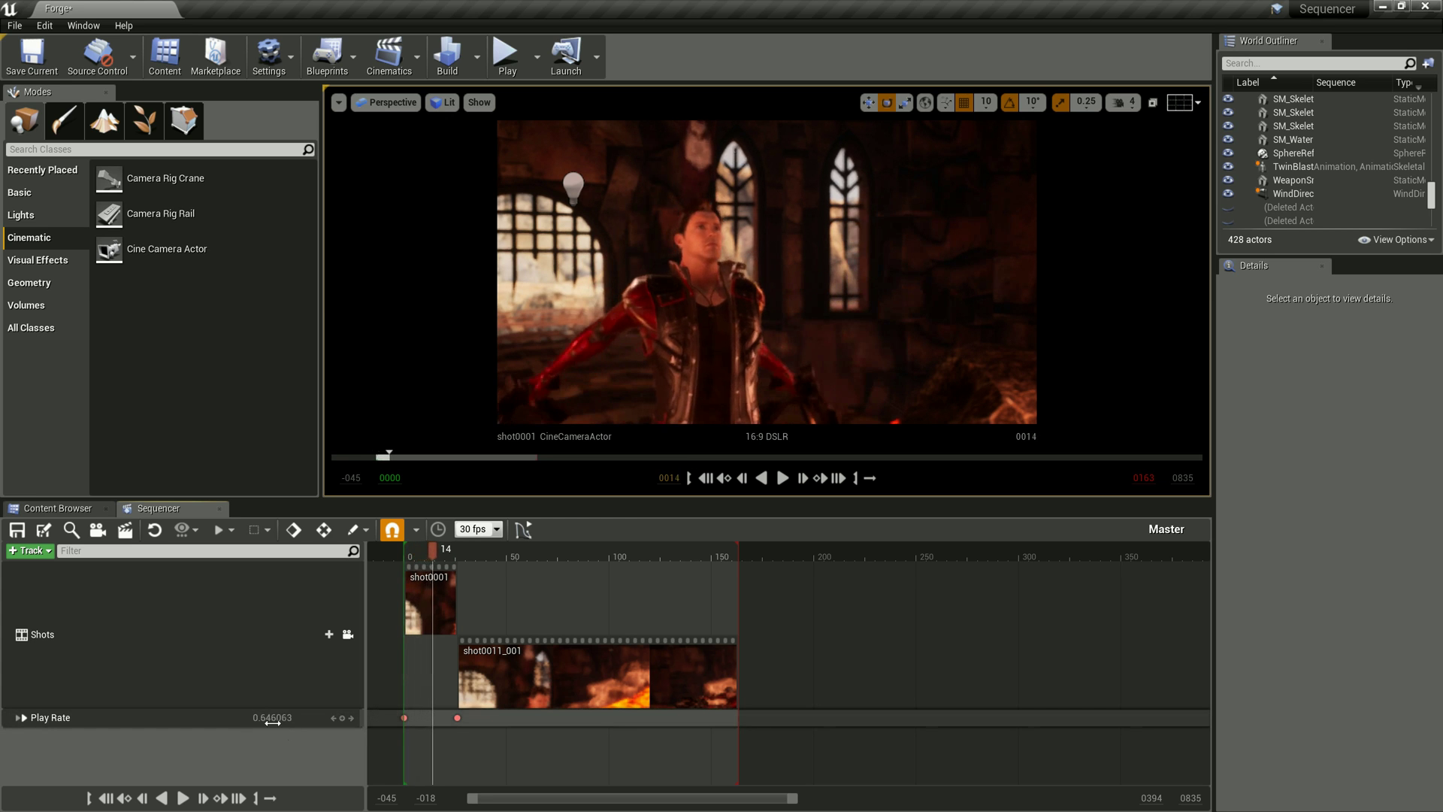
key("Right")
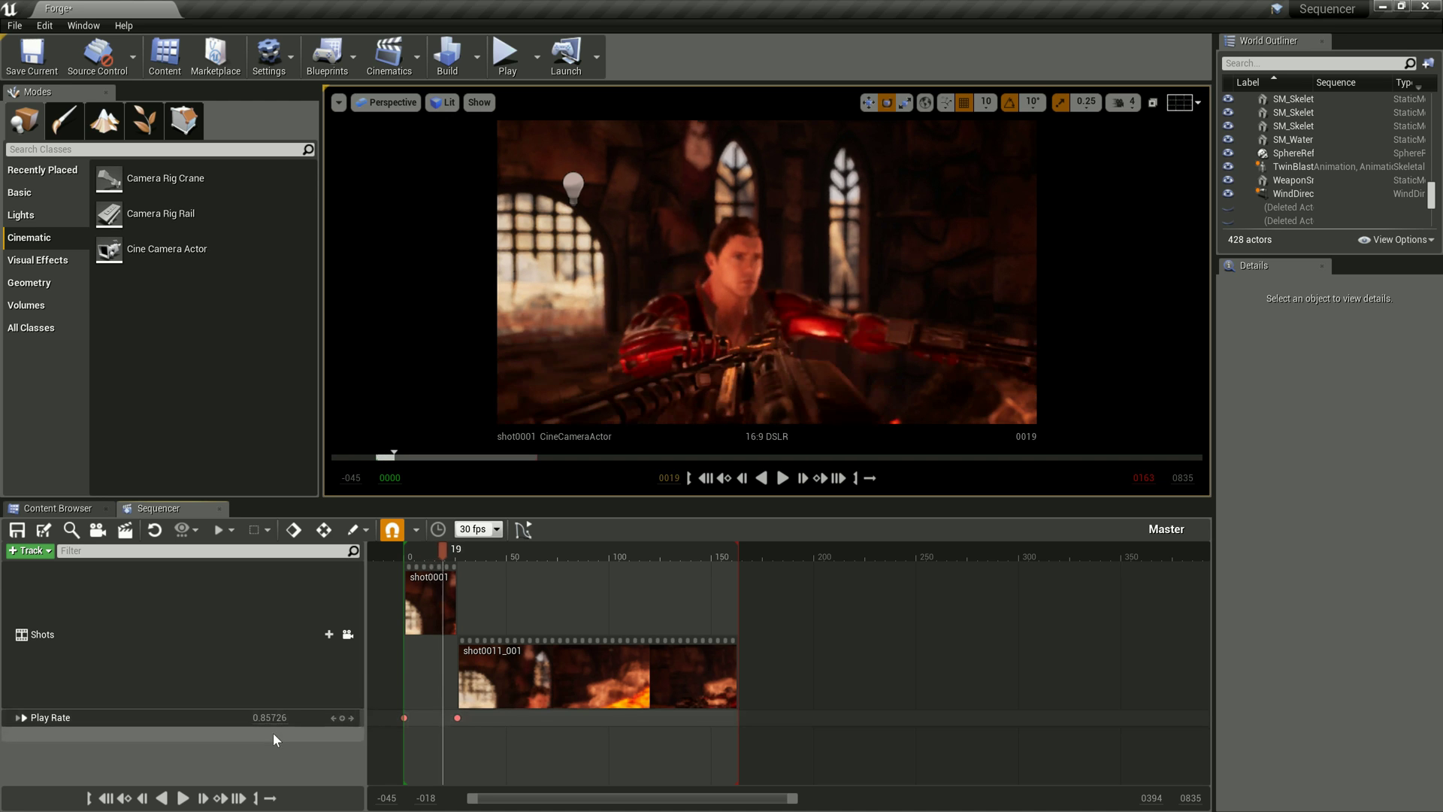
key("Right")
key("Right")
key("Right")
key("Right")
key("Right")
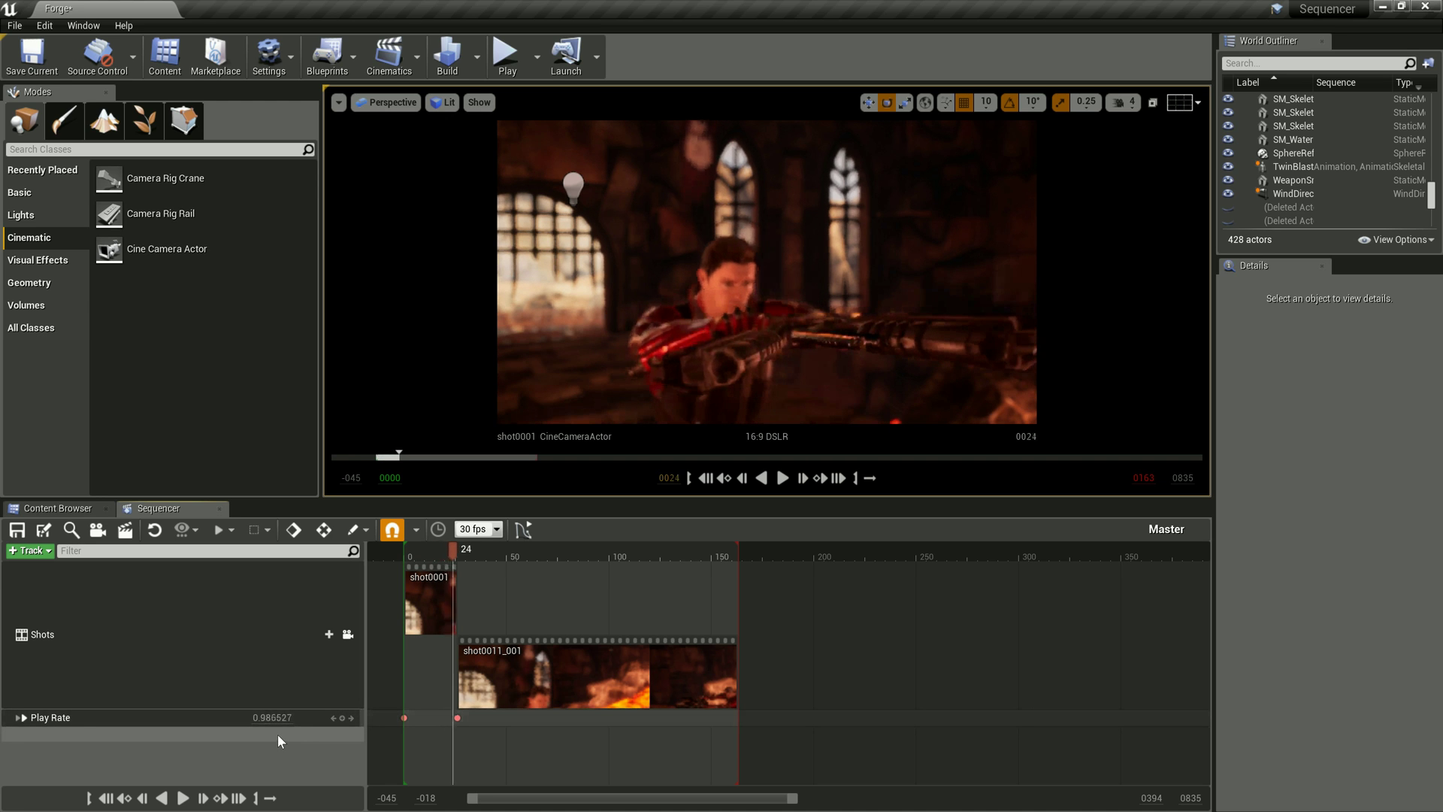
key("Right")
key("Right")
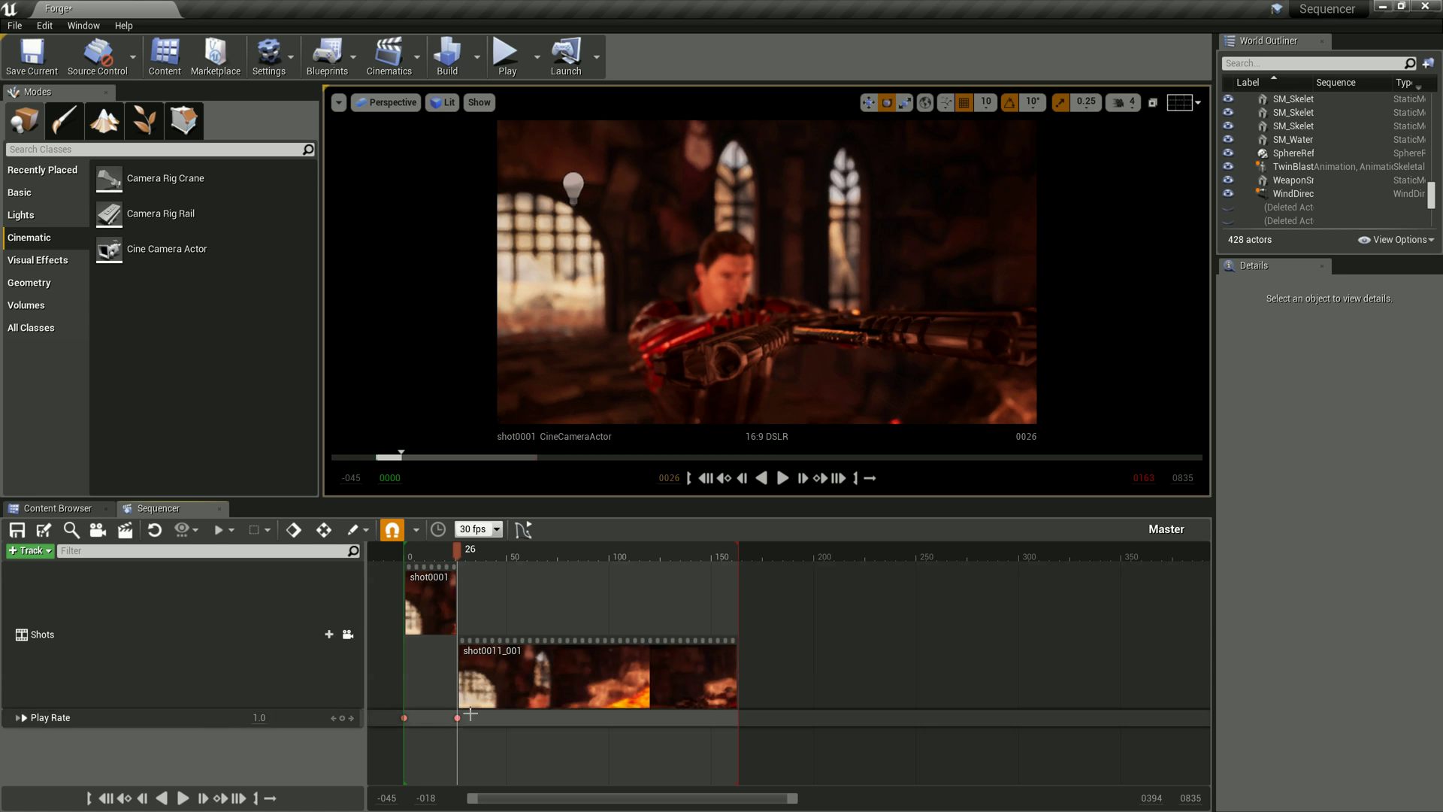
Inspect shot0011_001's last camera transform key, then return to Master and select the frame-26 Play Rate key.
double_click(505, 676)
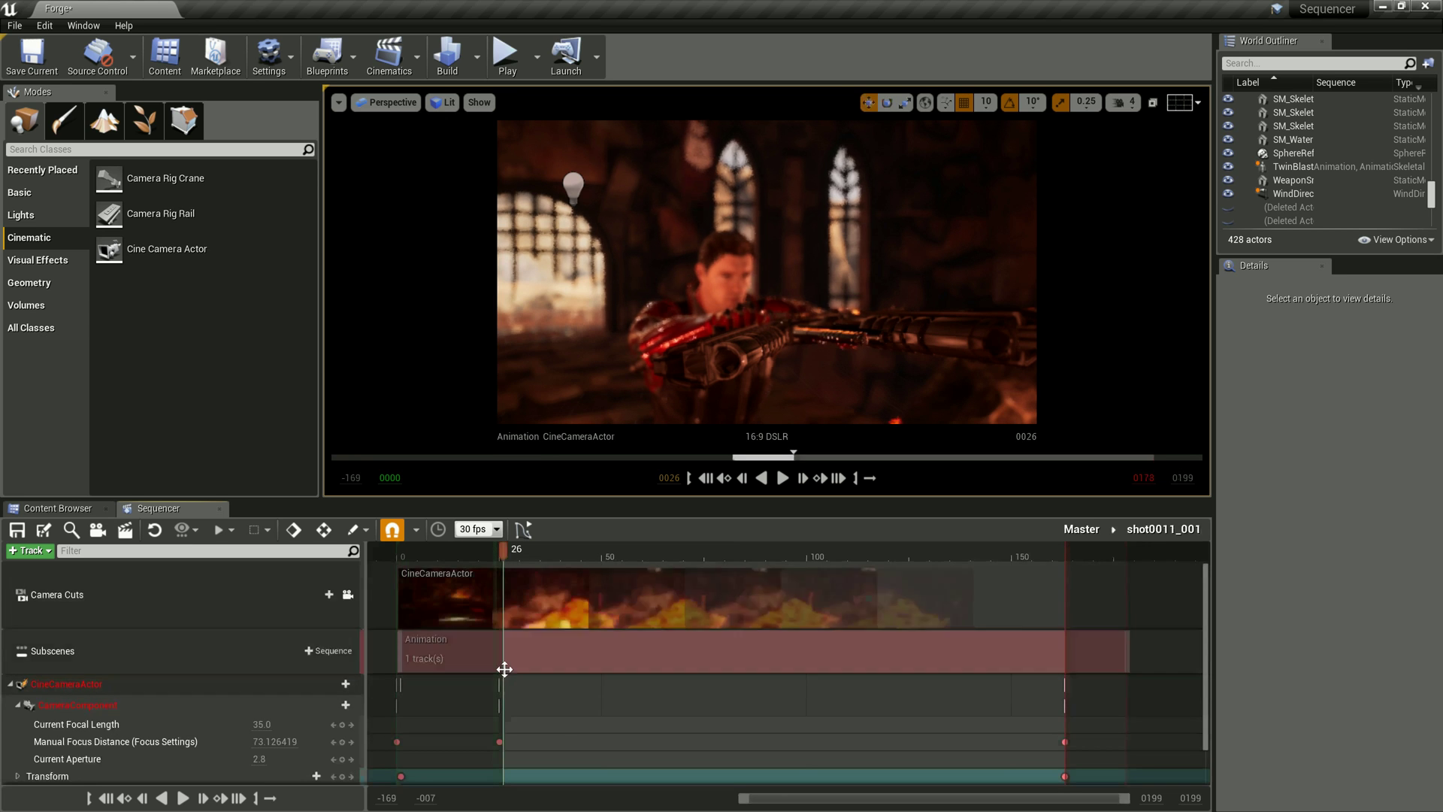
scroll(561, 735, "down", 1)
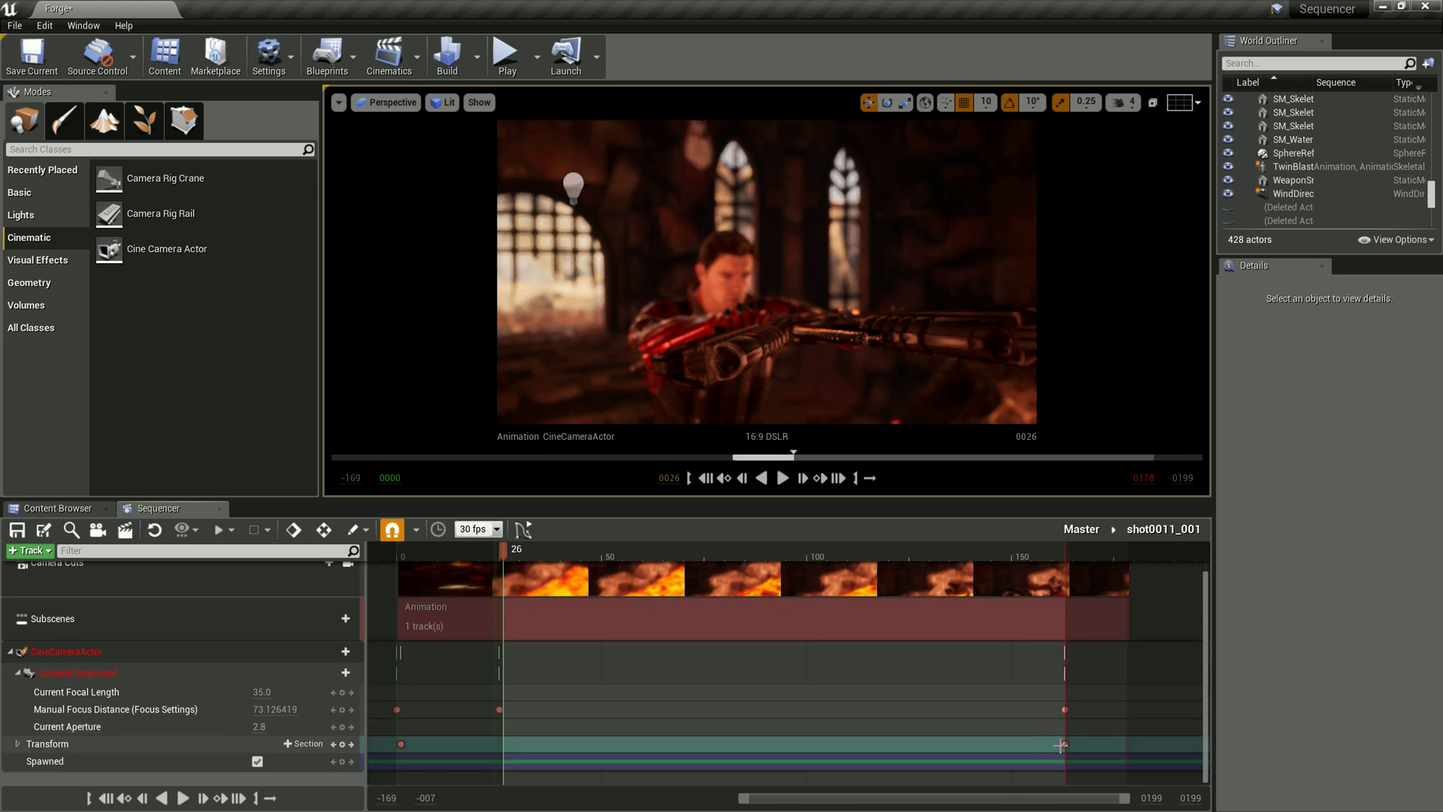
left_click(1065, 743)
right_click(1065, 743)
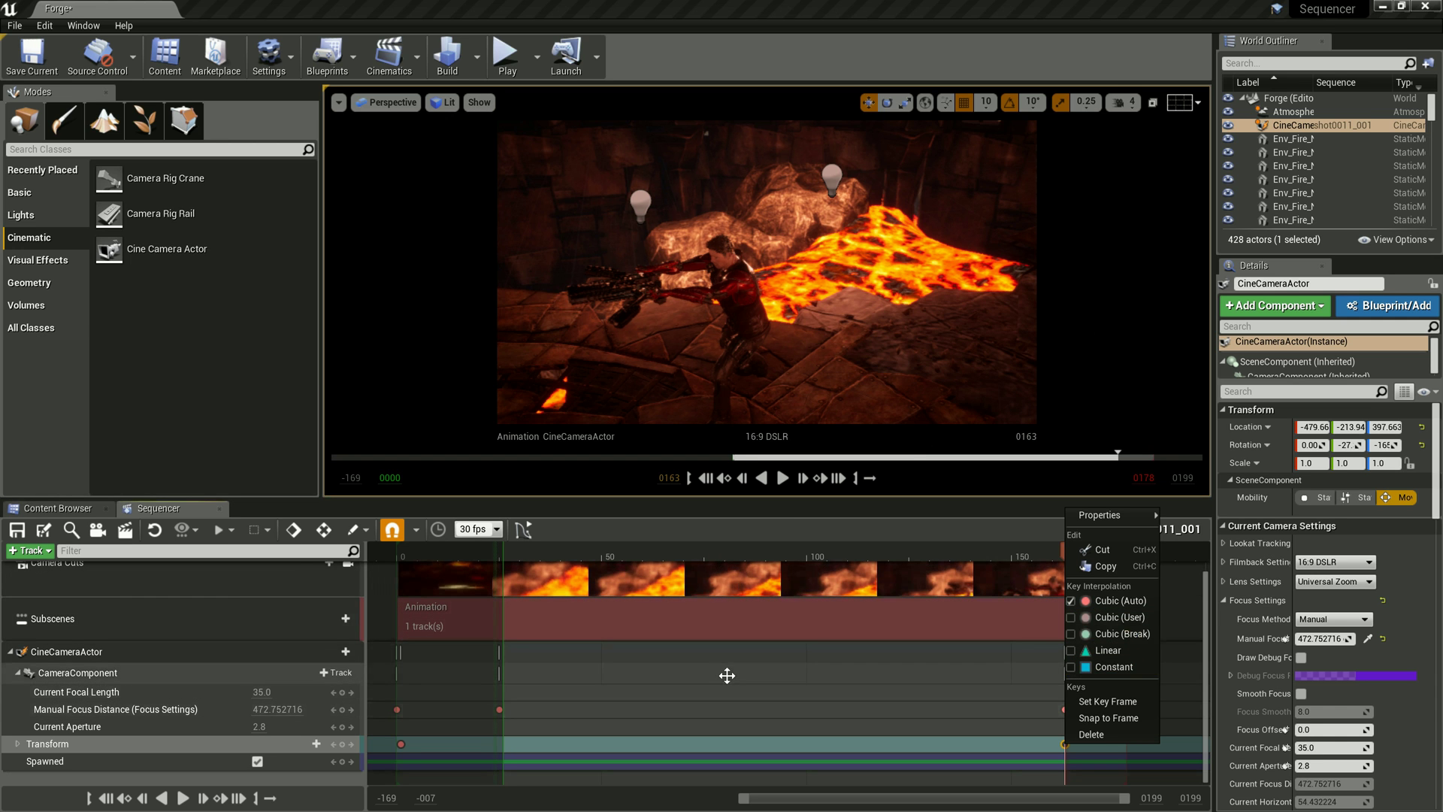
left_click(1198, 503)
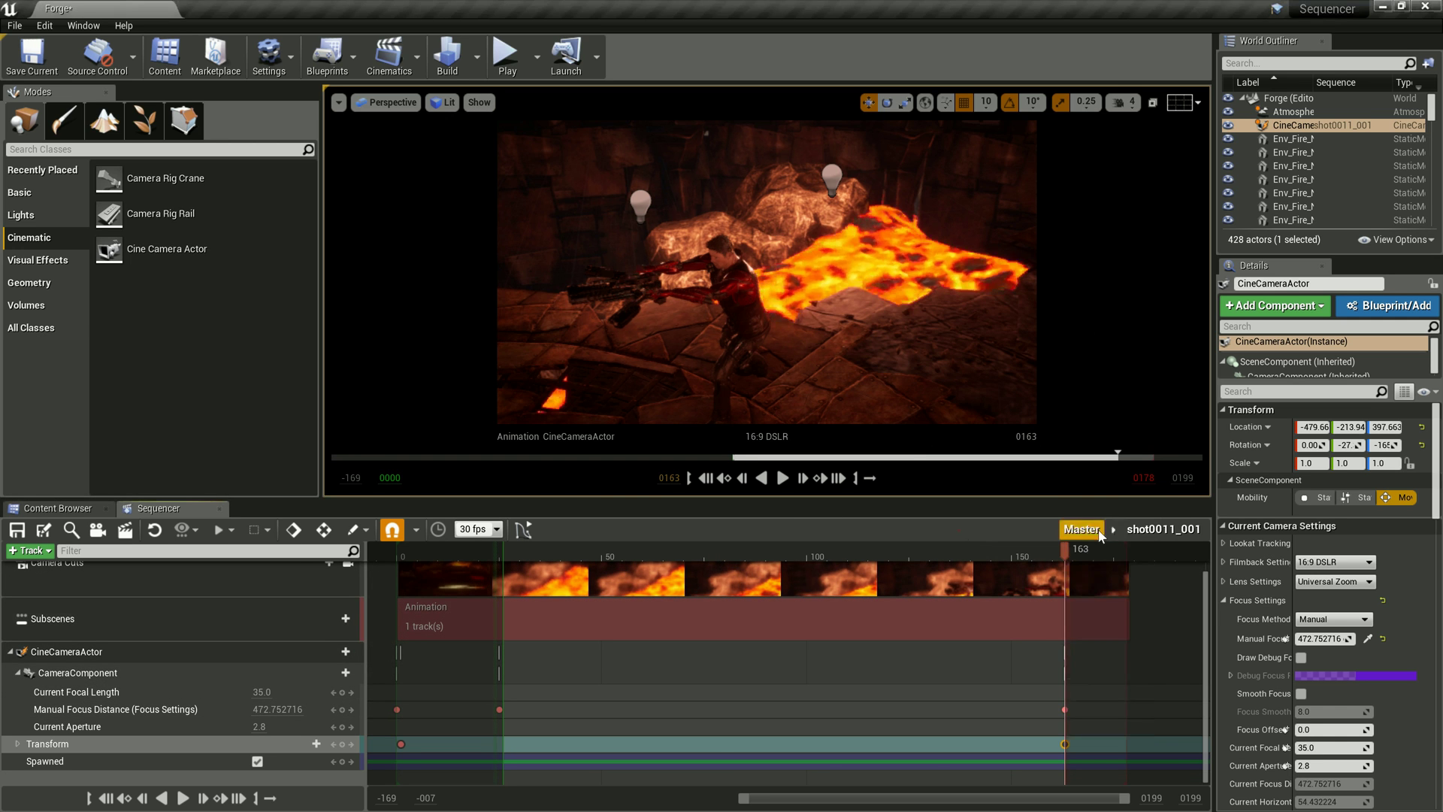
left_click(1071, 529)
left_click(457, 717)
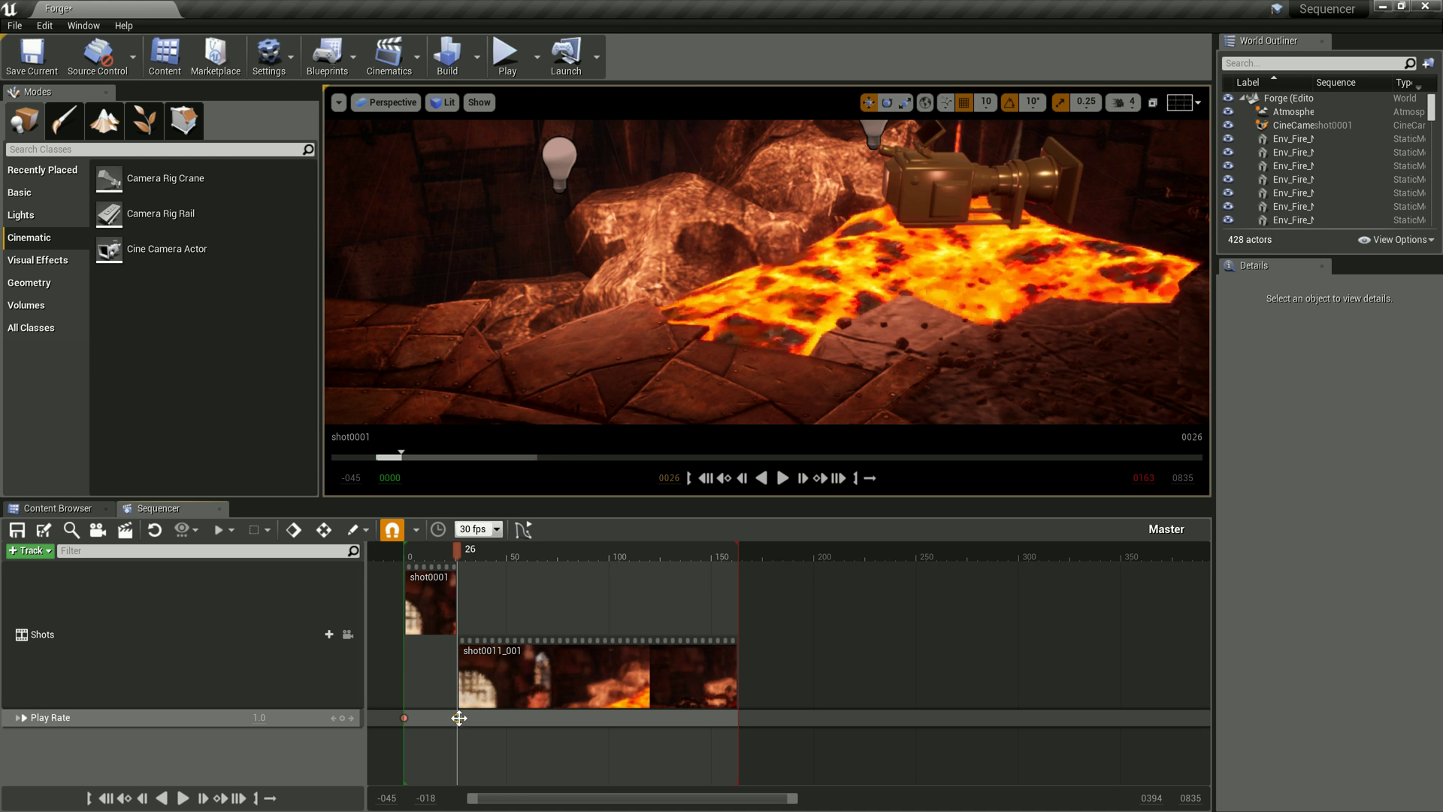
Make the Play Rate key Constant, then add a 0.2 Play Rate key just before the shot cut.
right_click(456, 719)
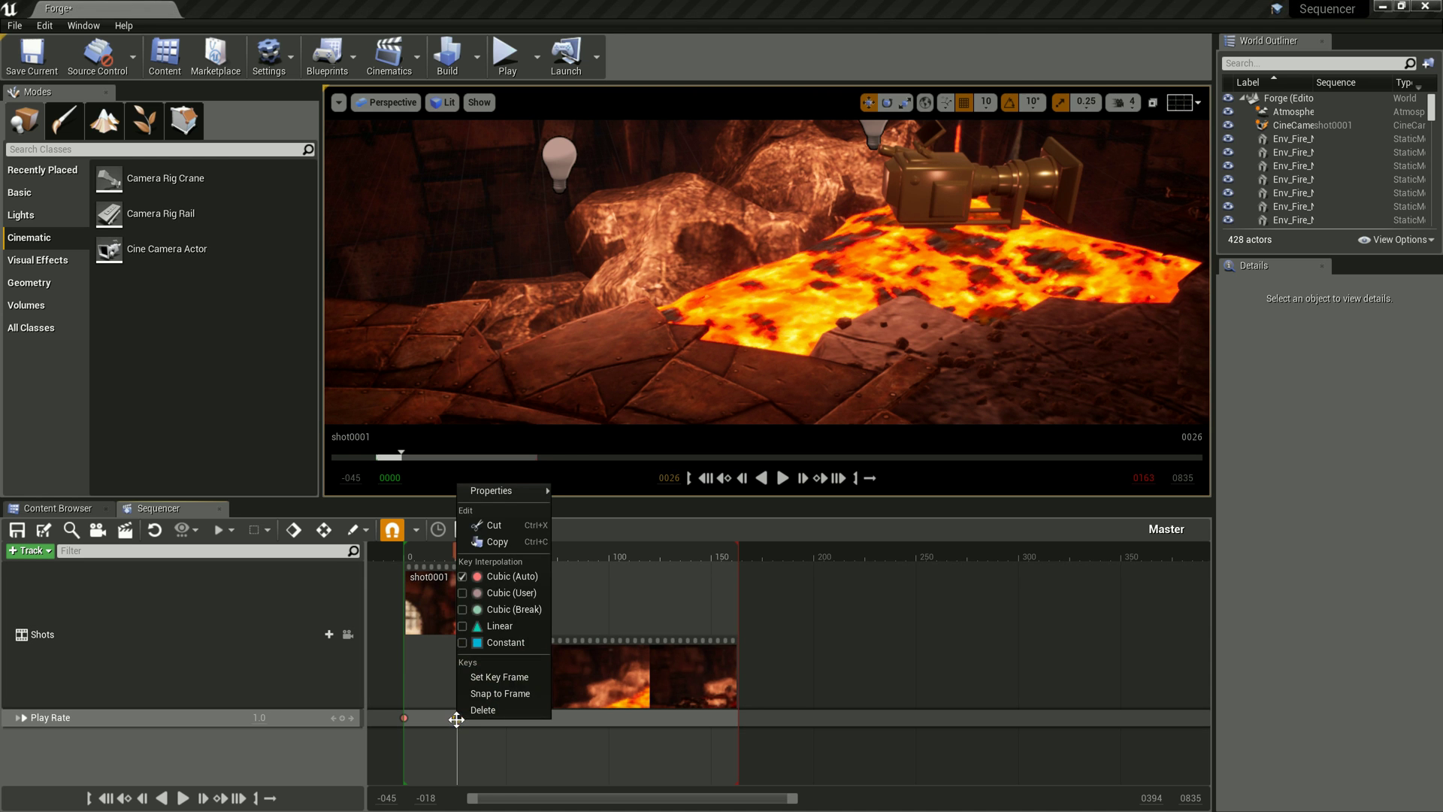
left_click(493, 644)
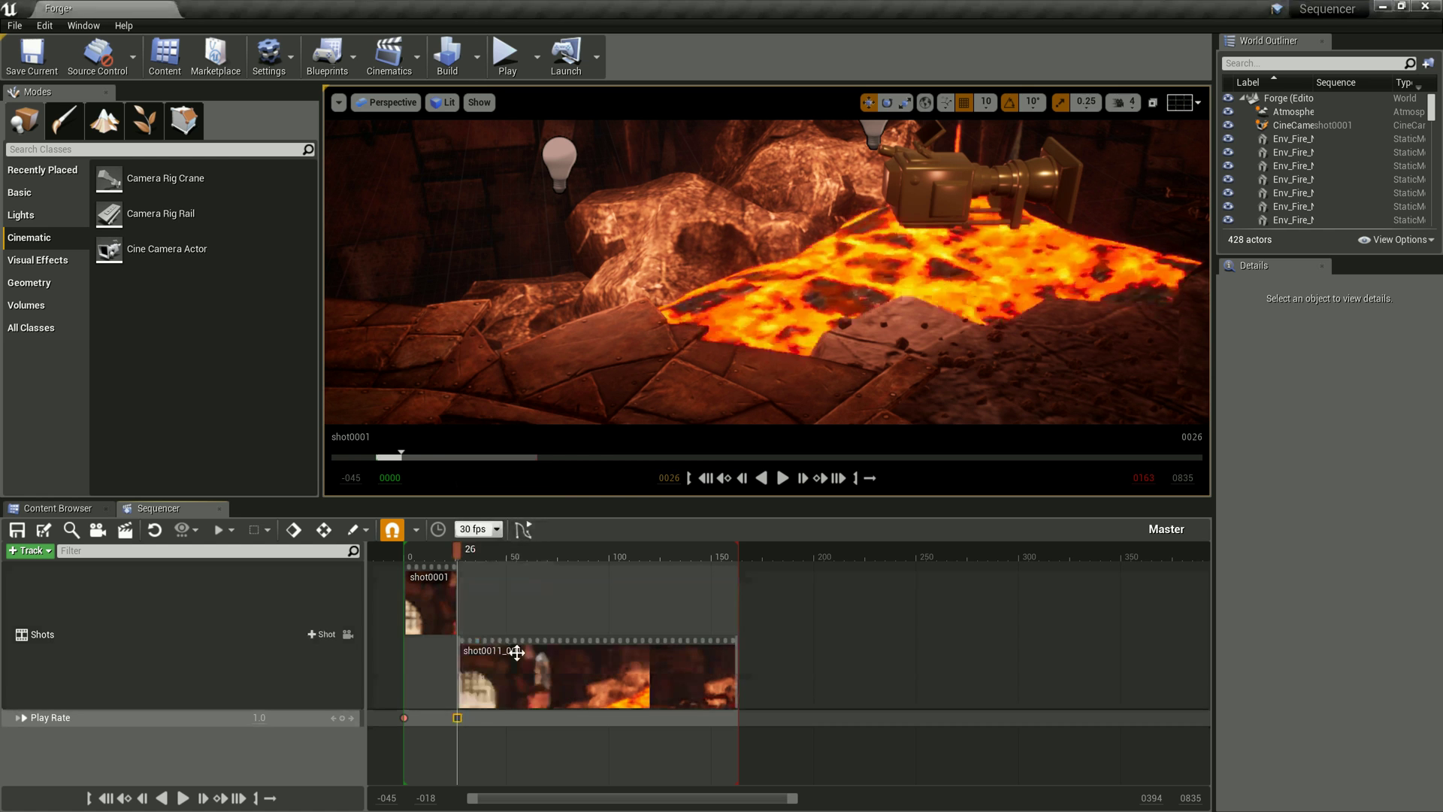
mouse_move(269, 718)
left_mouse_down()
mouse_move(281, 735)
mouse_move(510, 722)
mouse_move(461, 725)
left_mouse_up()
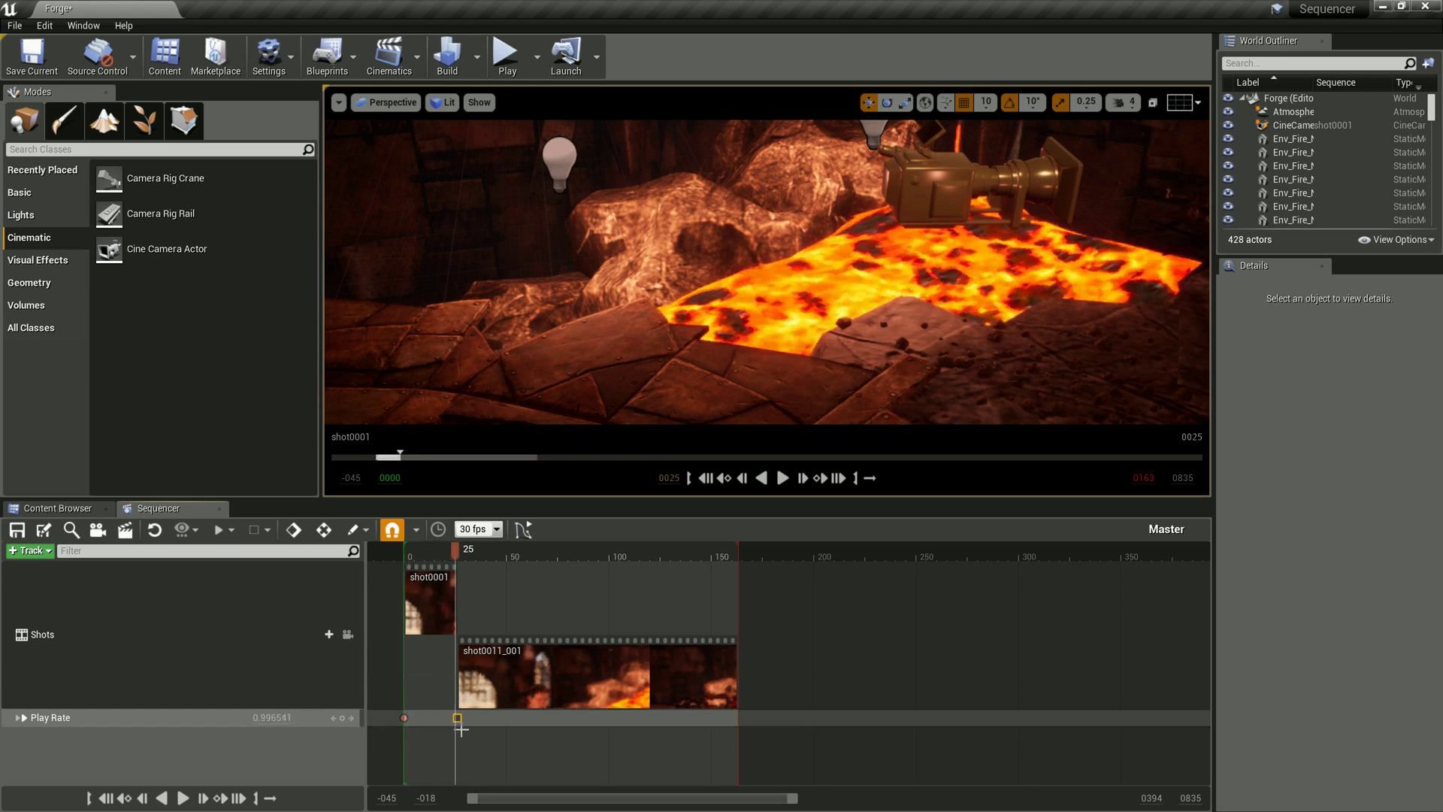
scroll(468, 733, "up", 5, "ctrl")
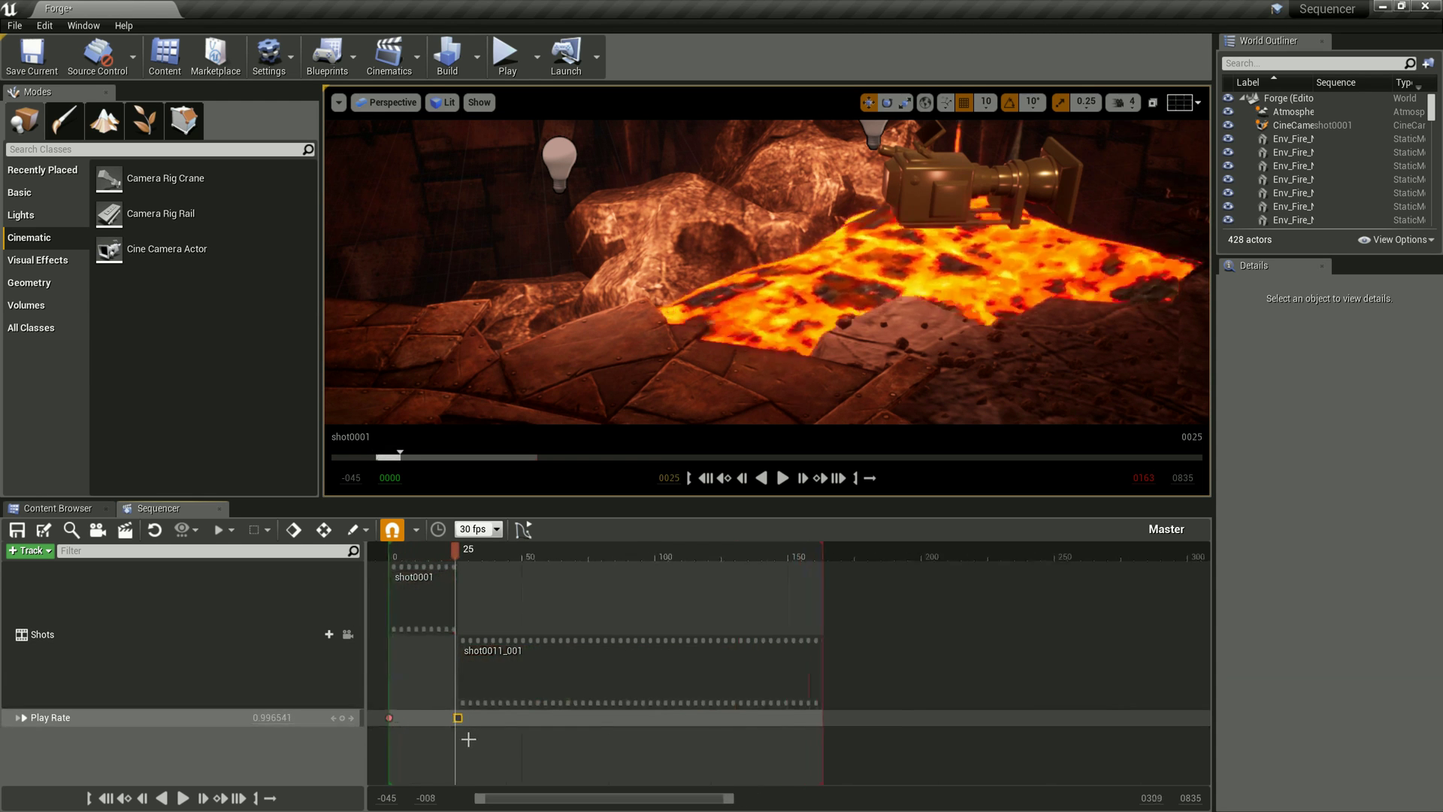
scroll(468, 739, "up", 2, "ctrl")
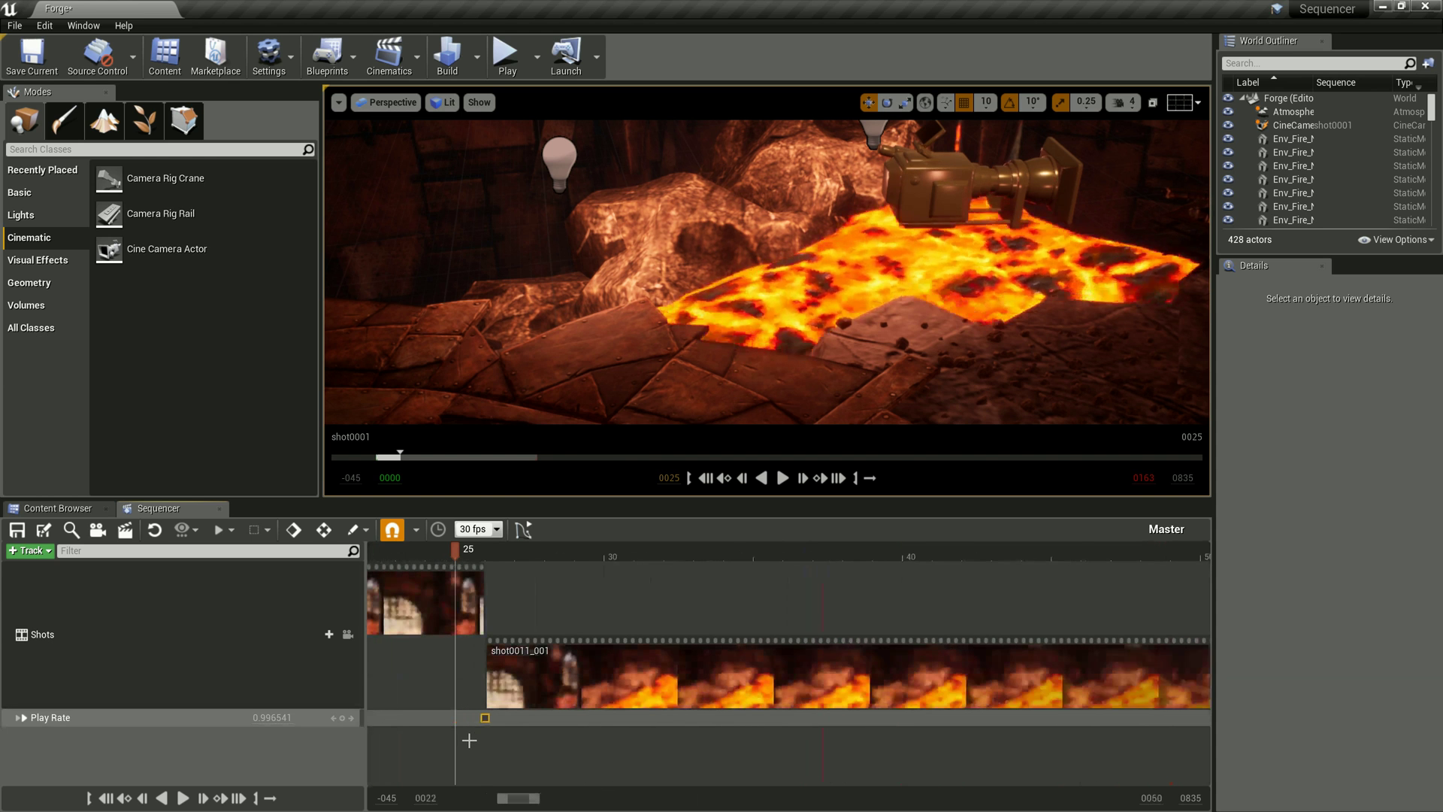
left_click(341, 717)
left_click(270, 715)
type("0.2")
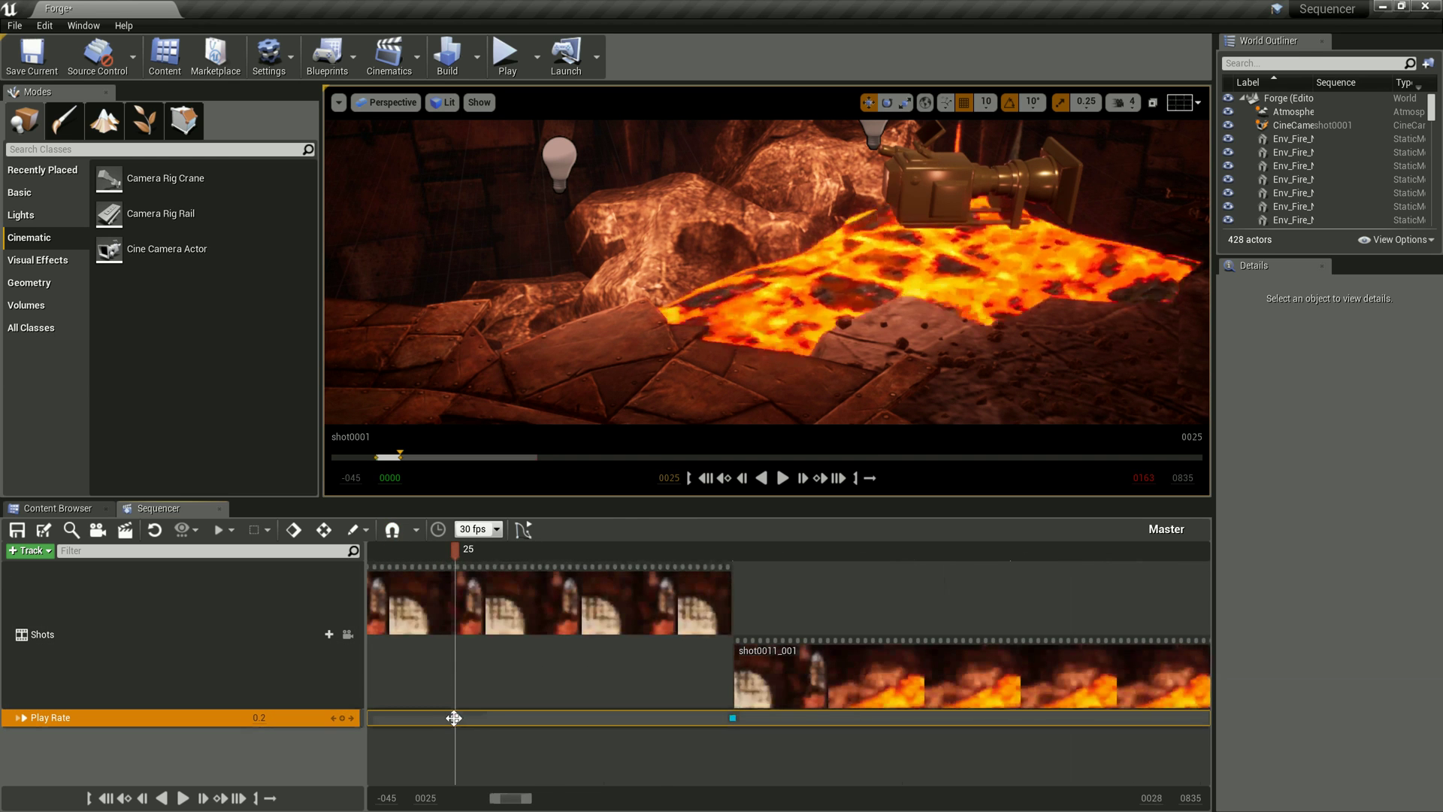
Move the new Play Rate key exactly onto the shot cut near frame 26.
left_click_drag(454, 718, 705, 718)
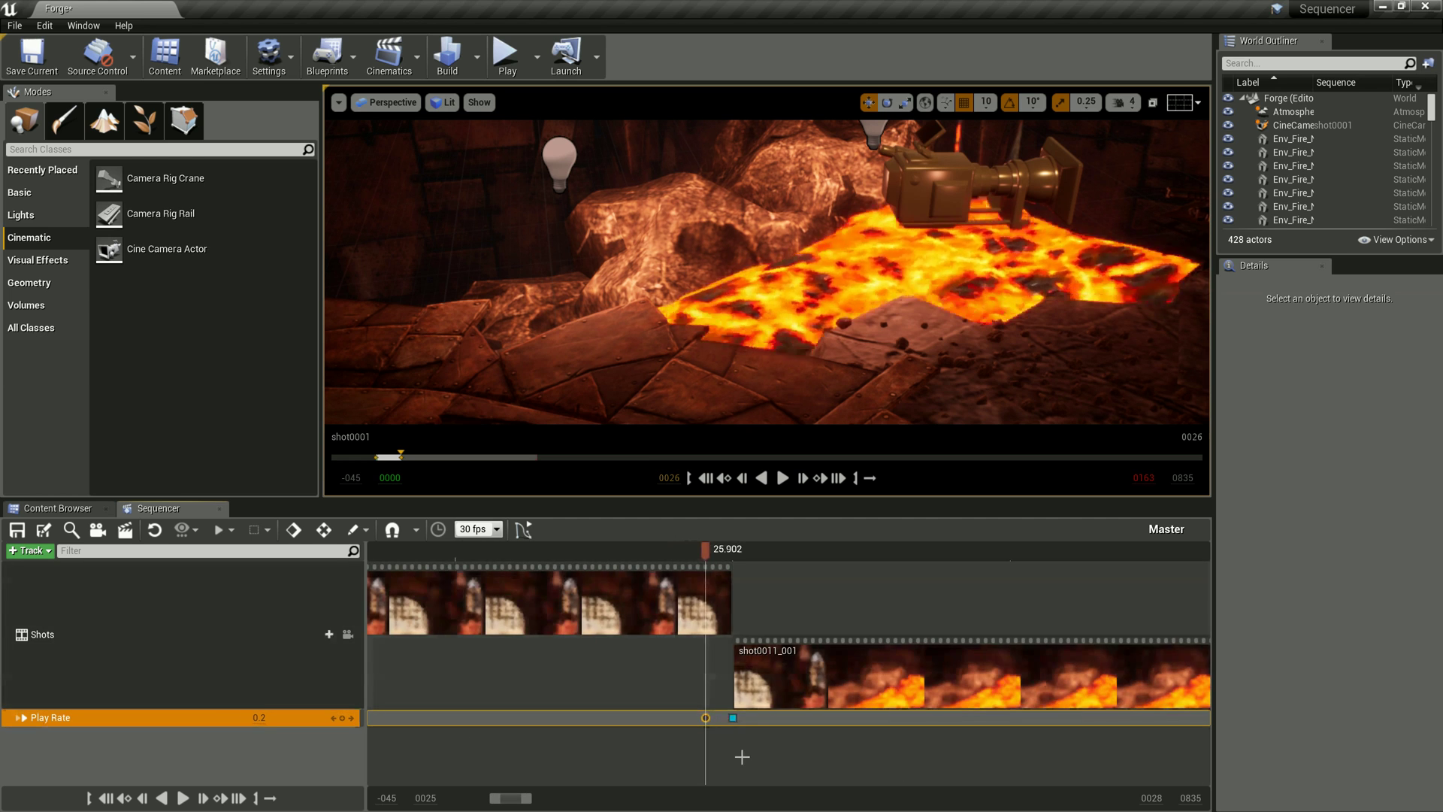
left_click_drag(705, 717, 750, 718)
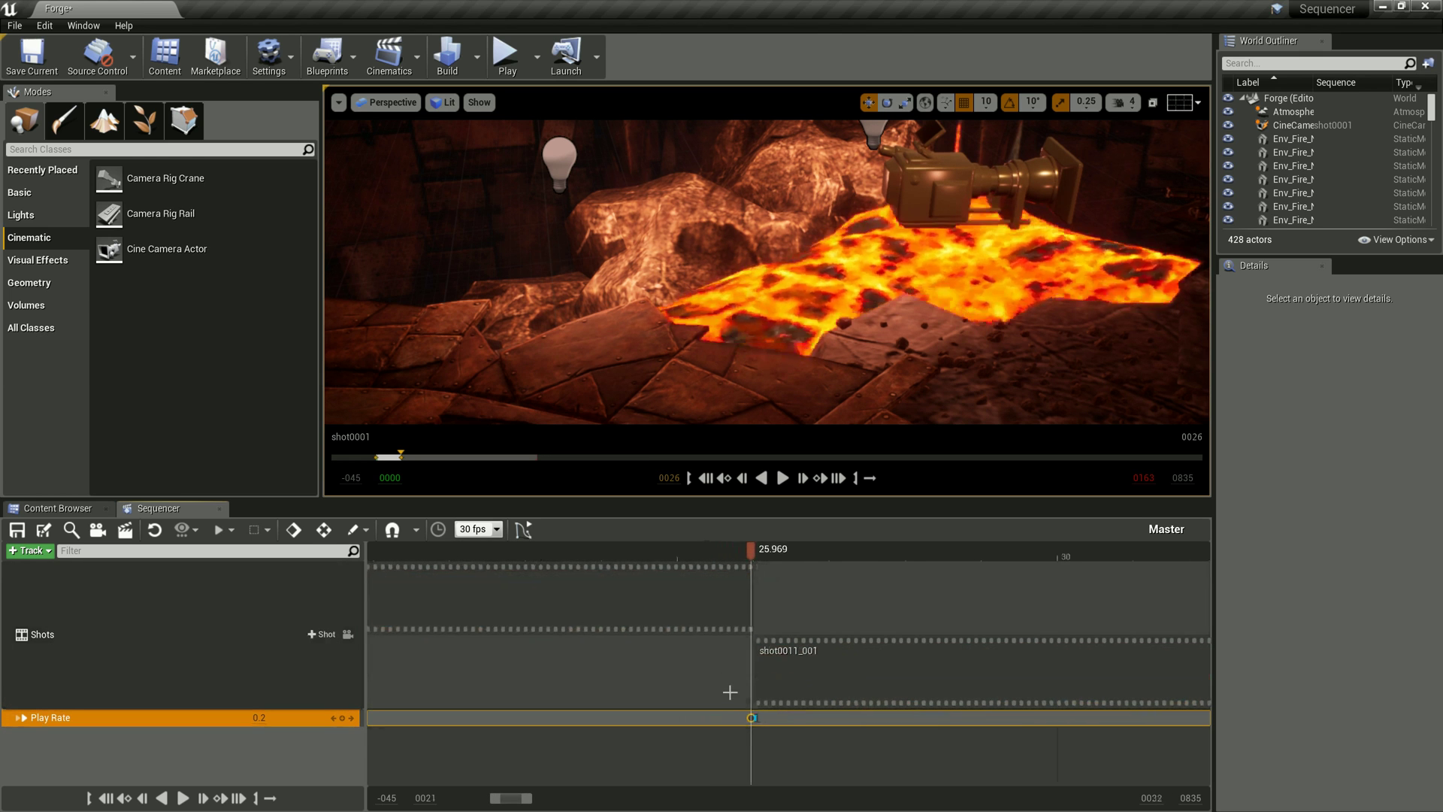
scroll(816, 680, "down", 5, "ctrl")
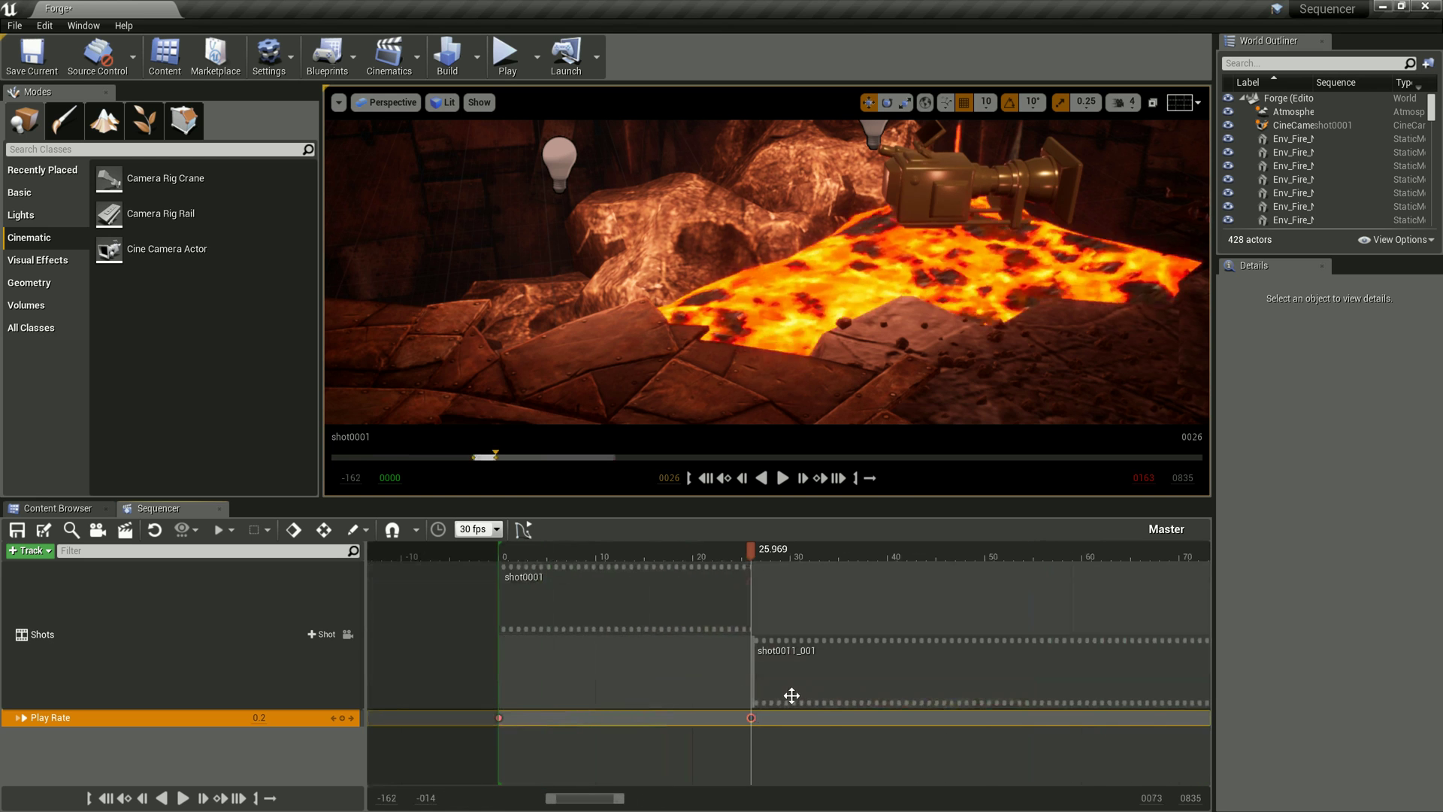
Change the frame-0 Play Rate key's interpolation so it eases smoothly instead of stepping.
left_click(501, 718)
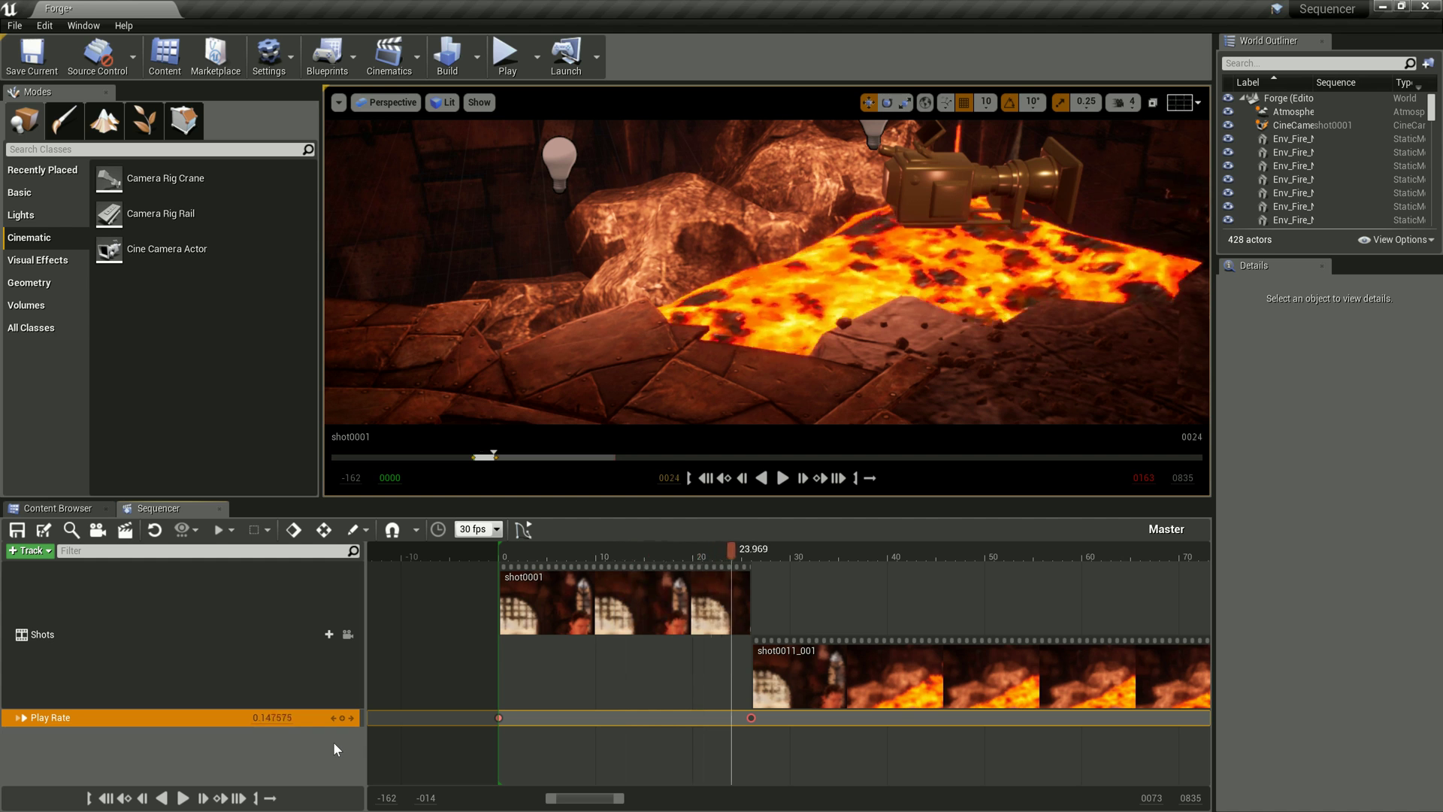
right_click(751, 719)
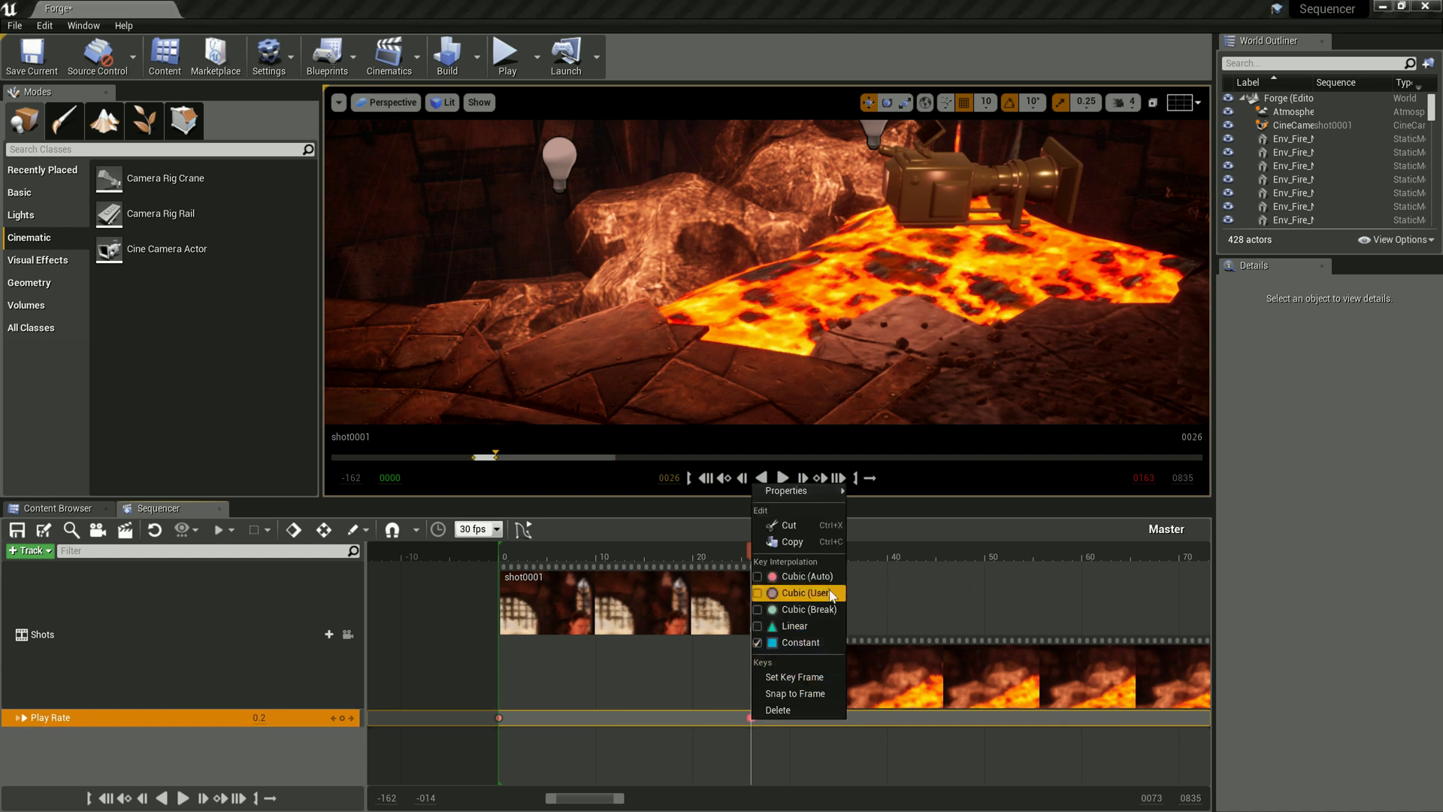
left_click(819, 628)
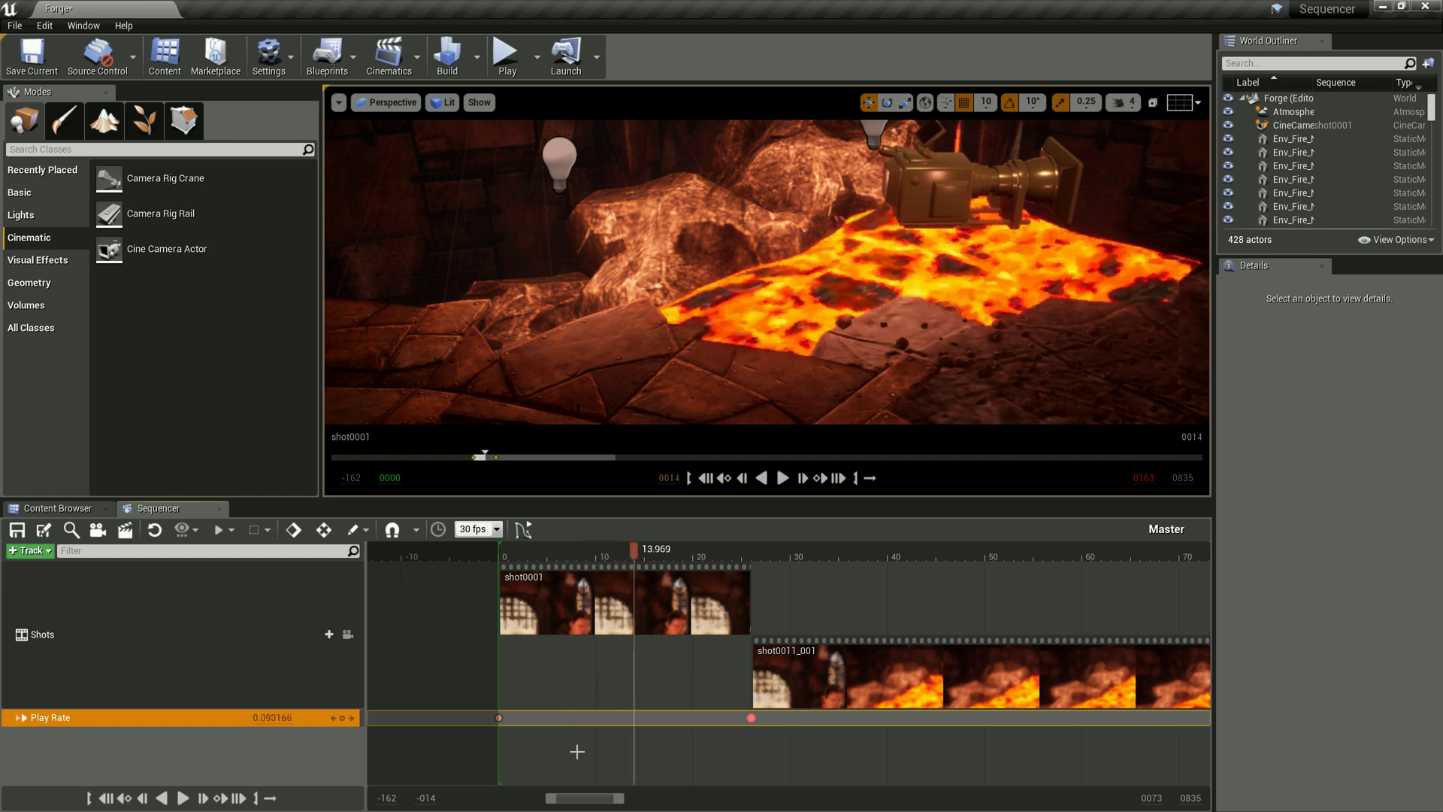
Enable whole-frame snapping, scrub to frame 13, then check the Play Rate key at the cut.
left_click(391, 529)
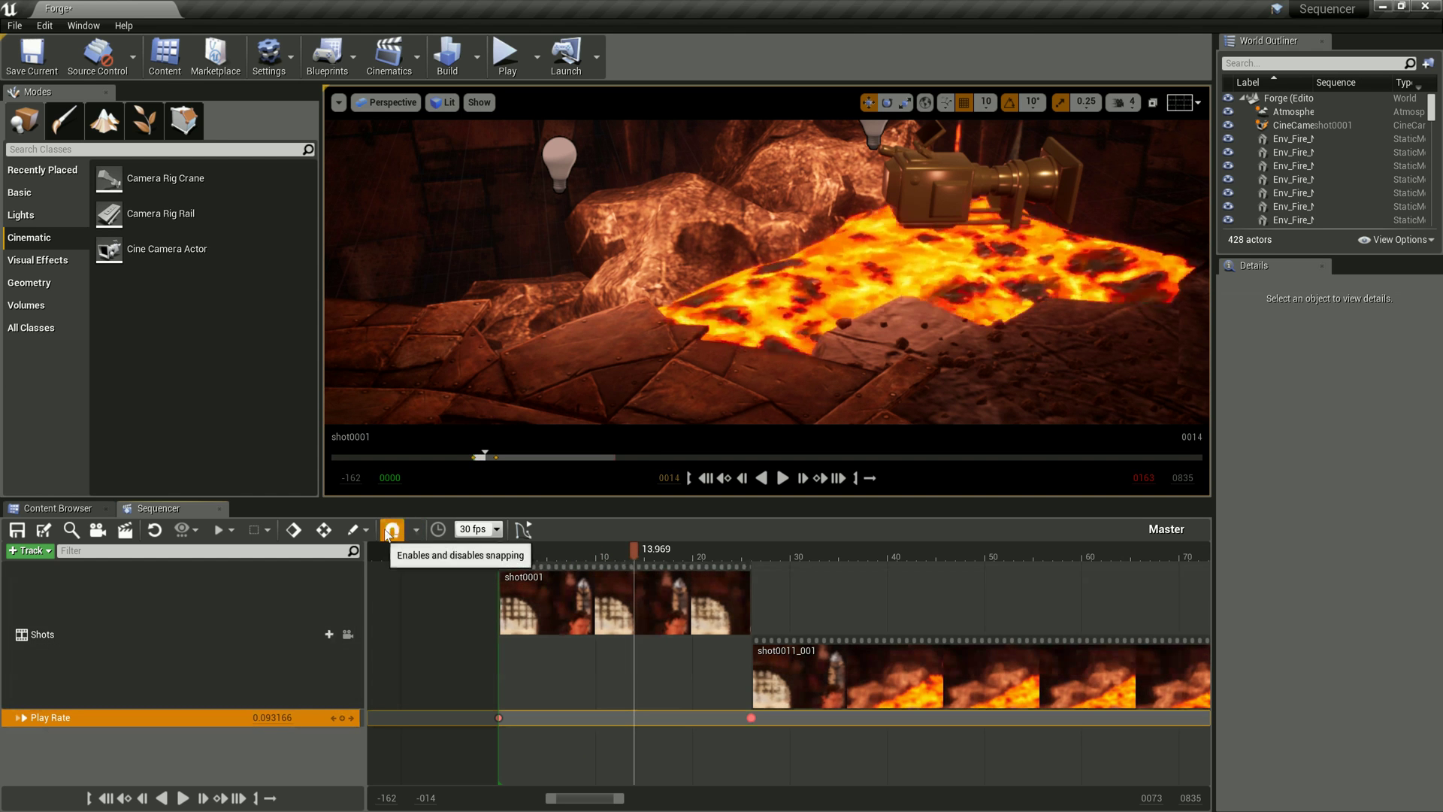
left_click_drag(634, 547, 626, 548)
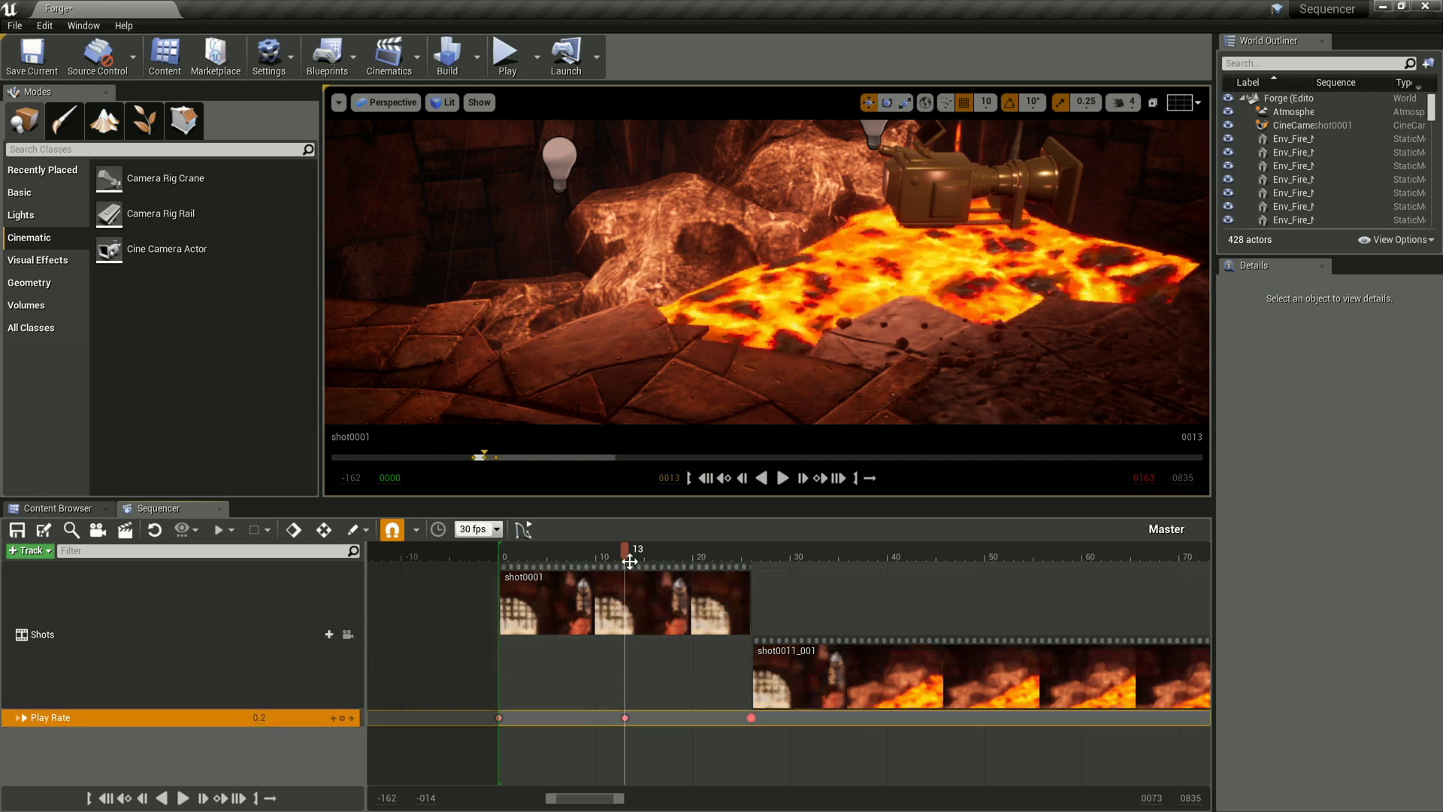
left_click_drag(625, 548, 751, 558)
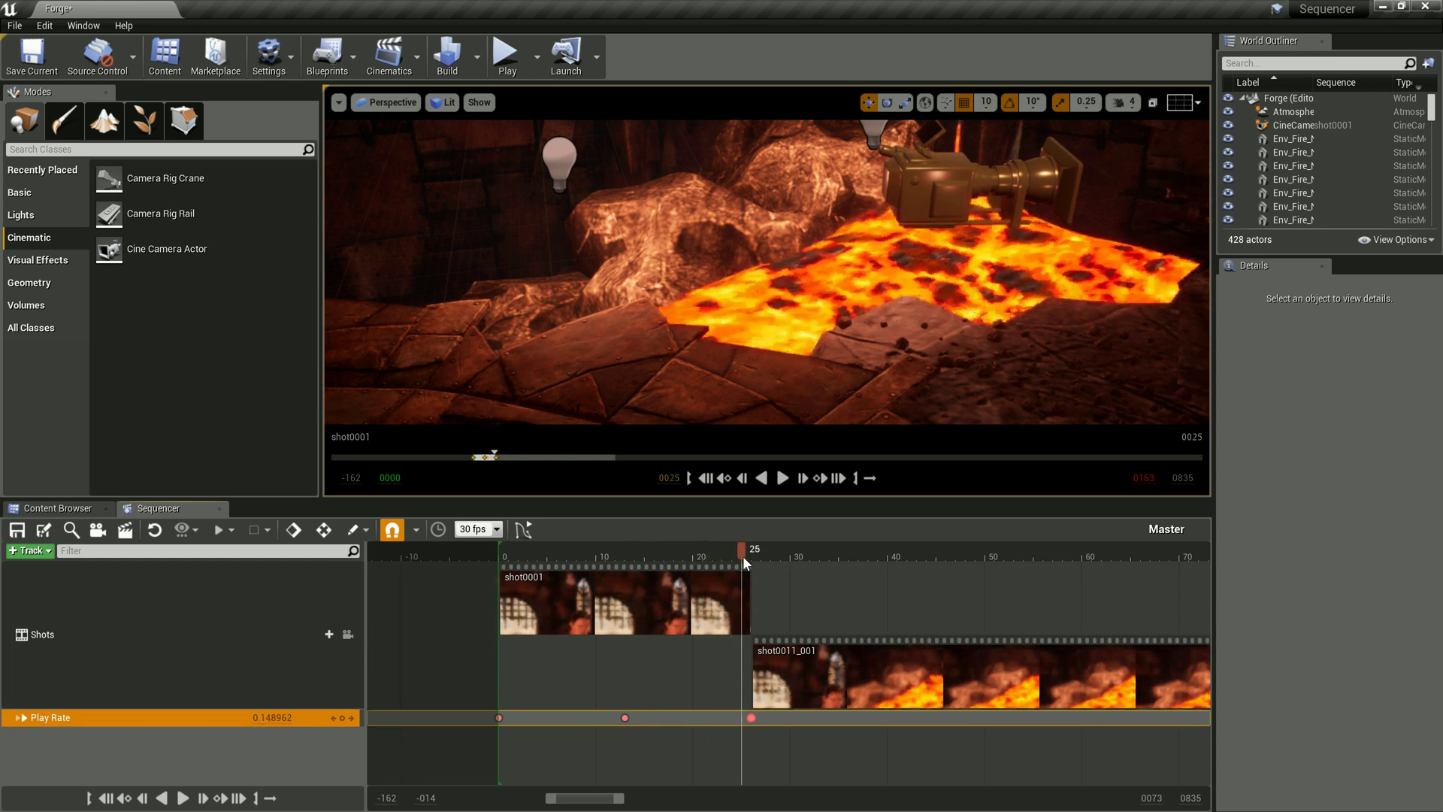
scroll(759, 744, "up", 10)
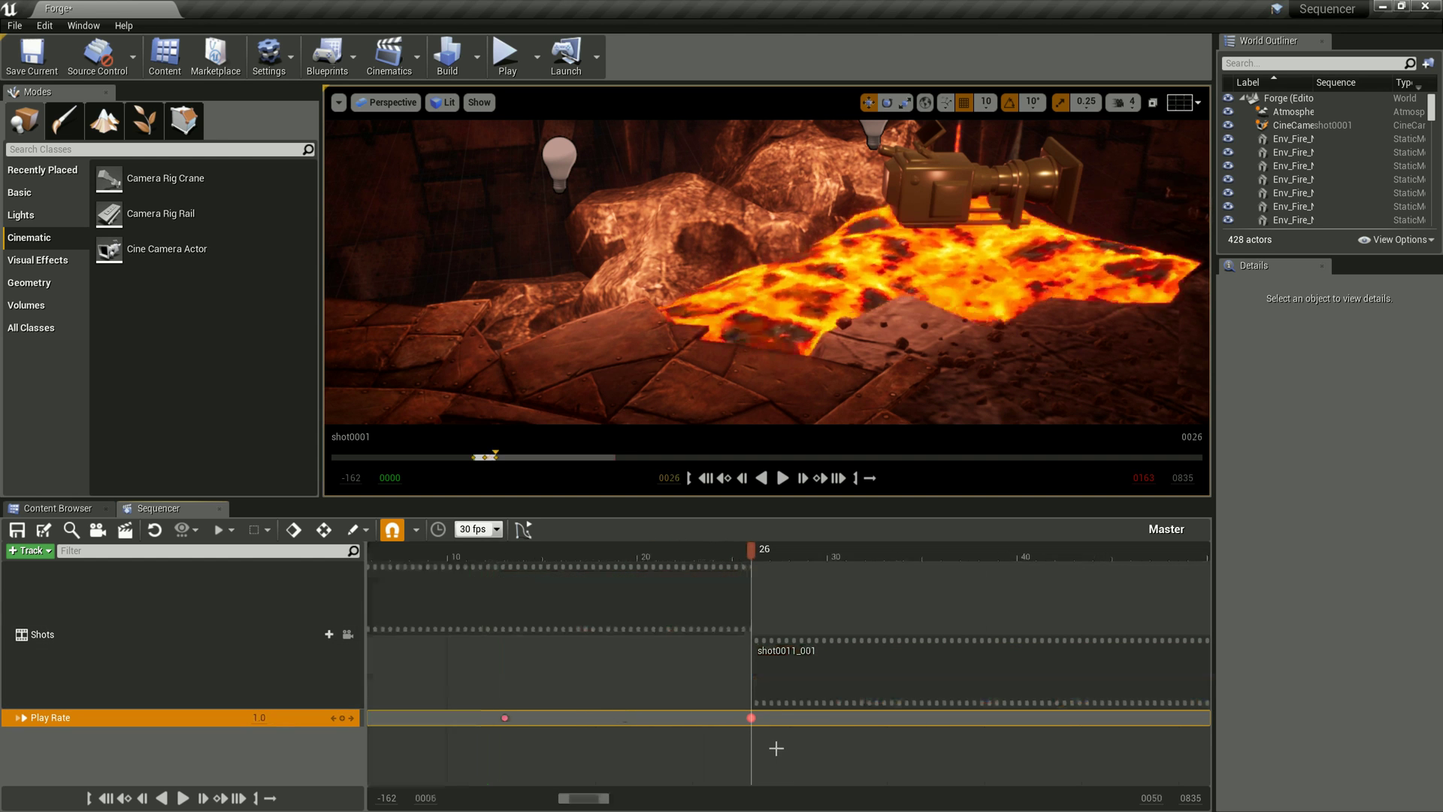
left_click(740, 718)
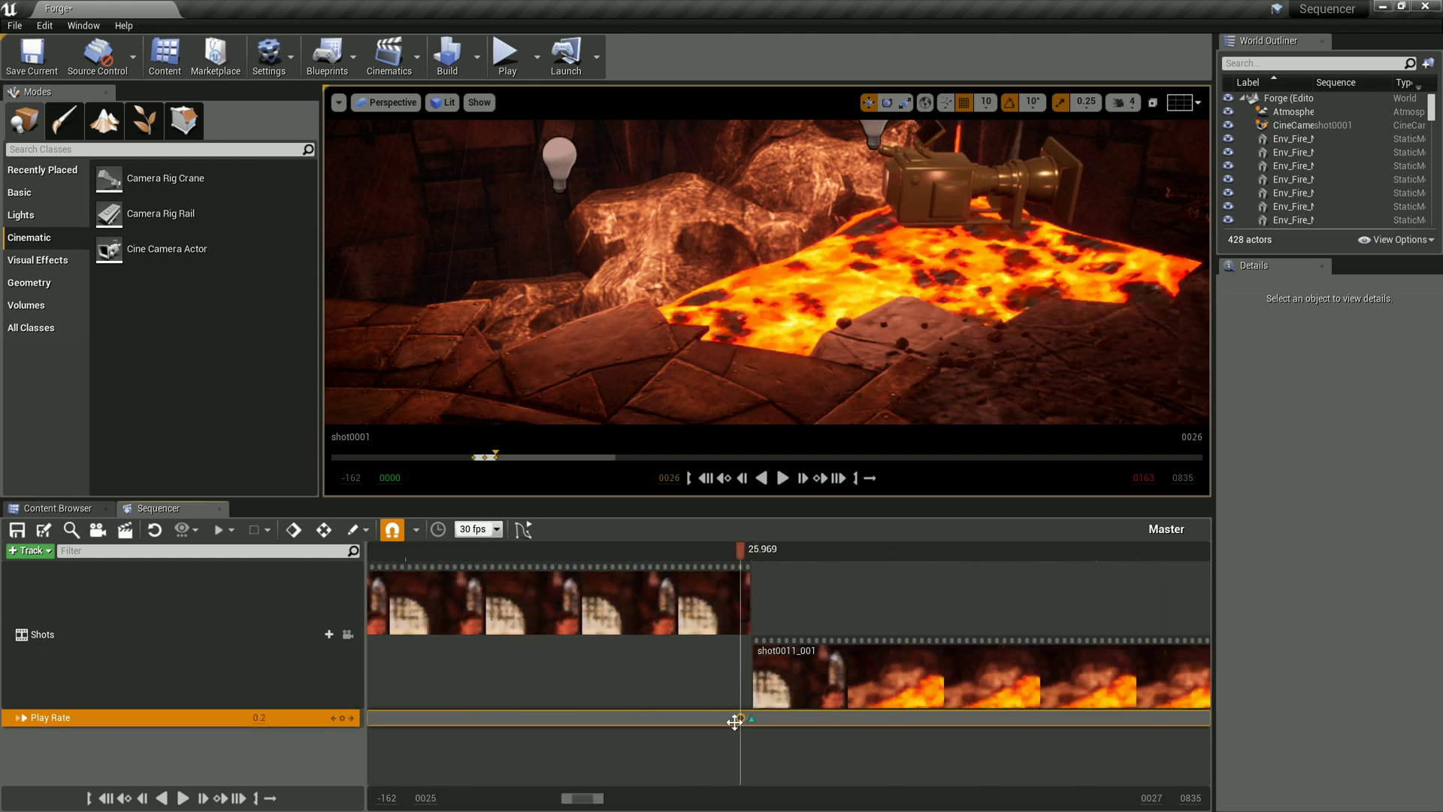
Pilot the shot0001 camera in the viewport and rewind to the start of shot0001.
scroll(709, 710, "down", 8)
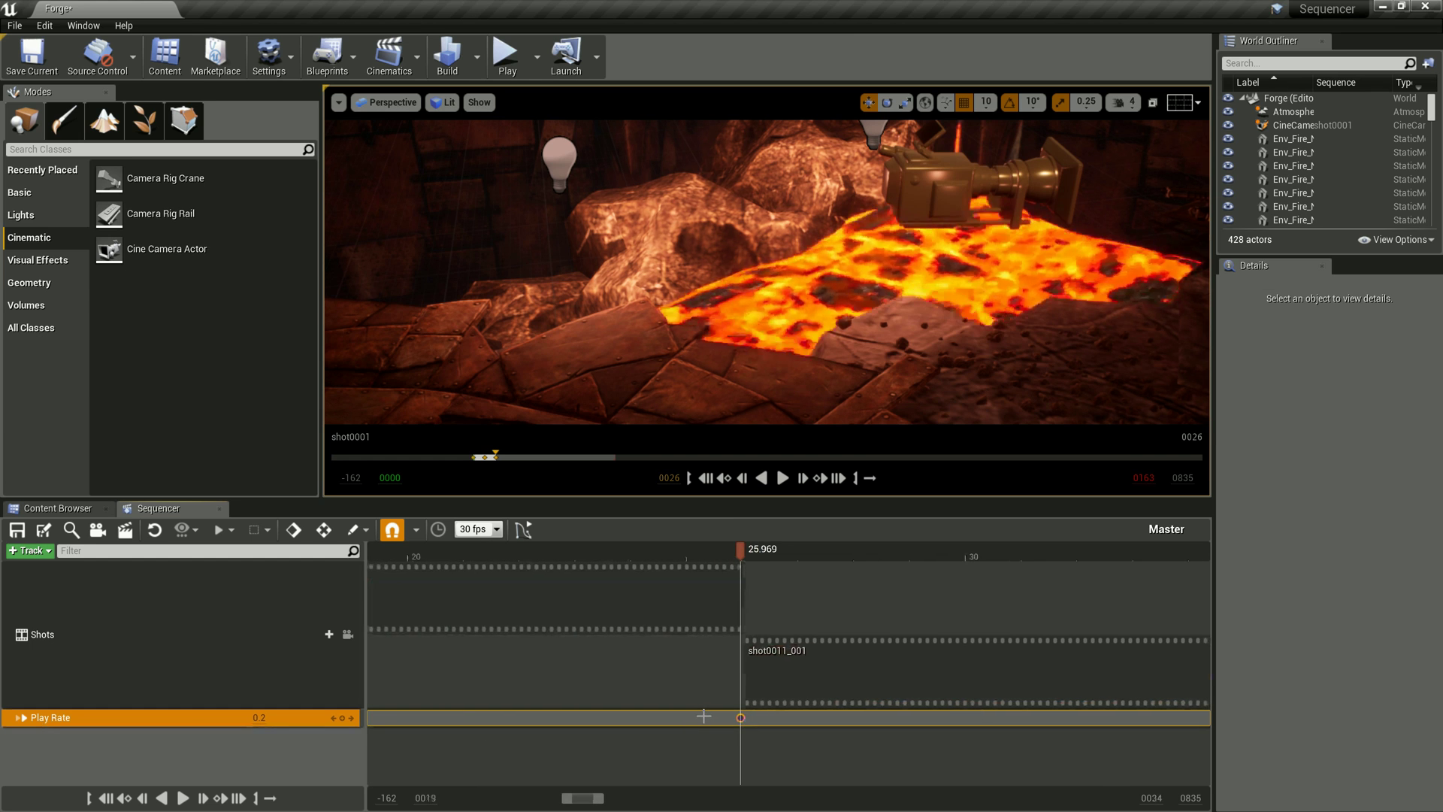
scroll(704, 716, "down", 3)
scroll(707, 748, "down", 2)
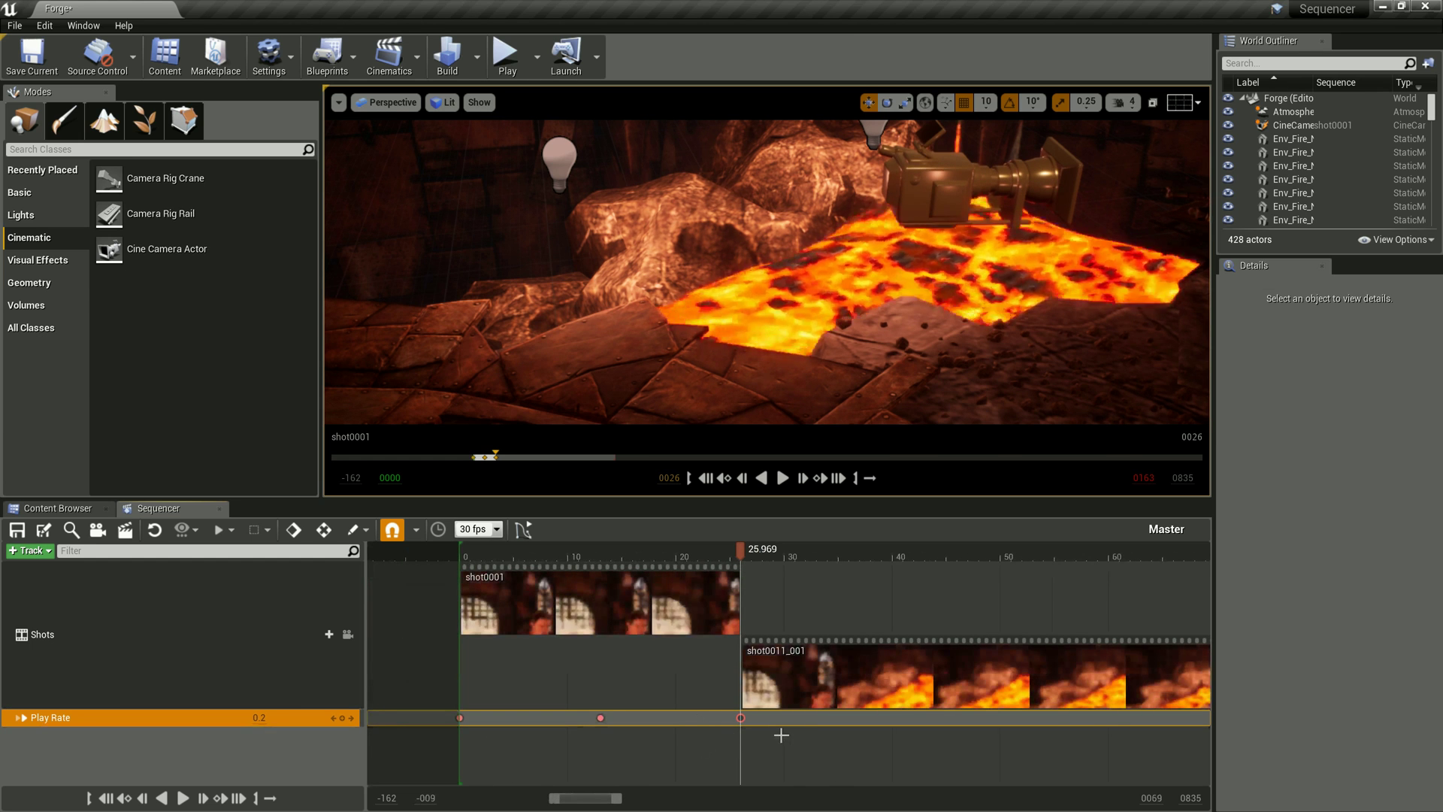
left_click_drag(742, 549, 707, 553)
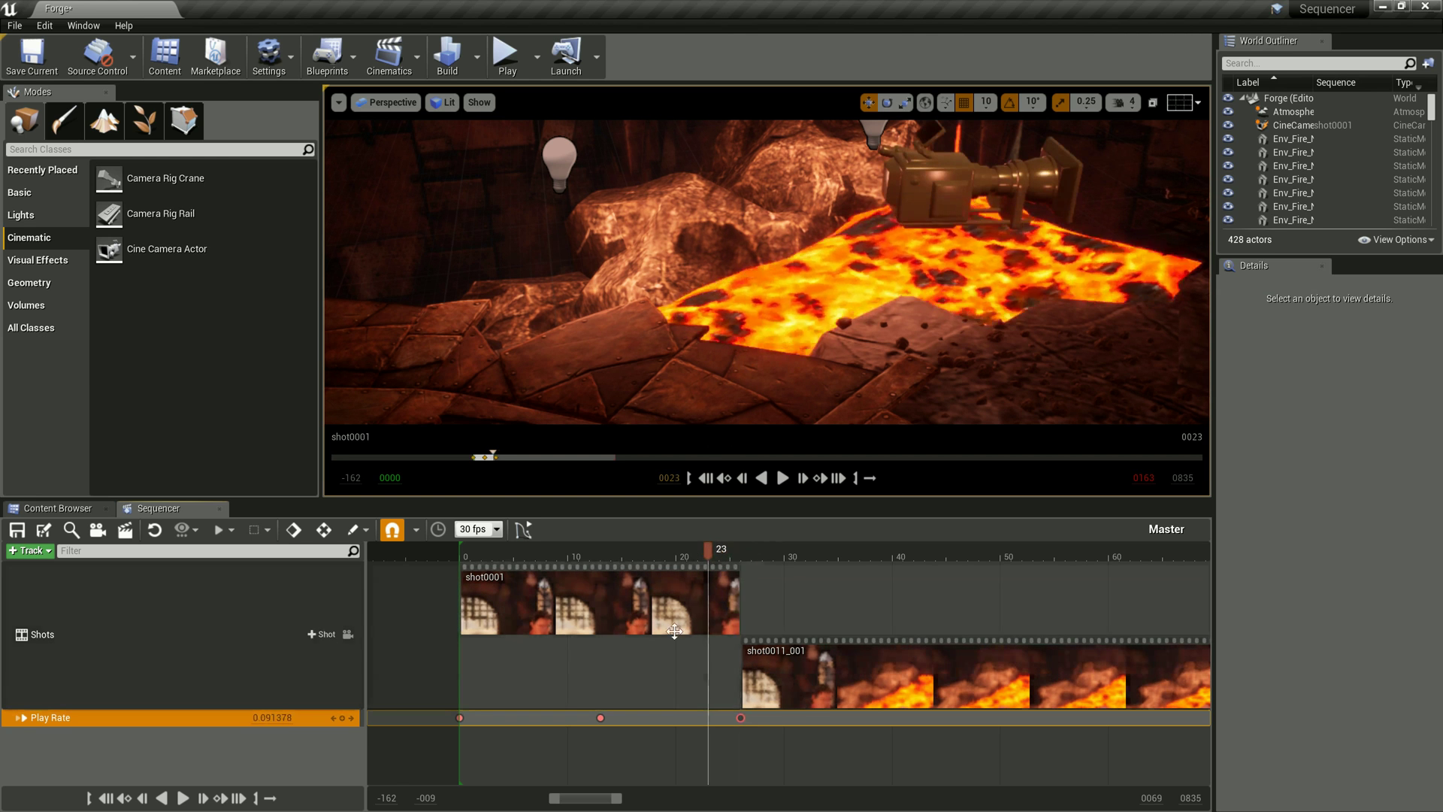
left_click(348, 634)
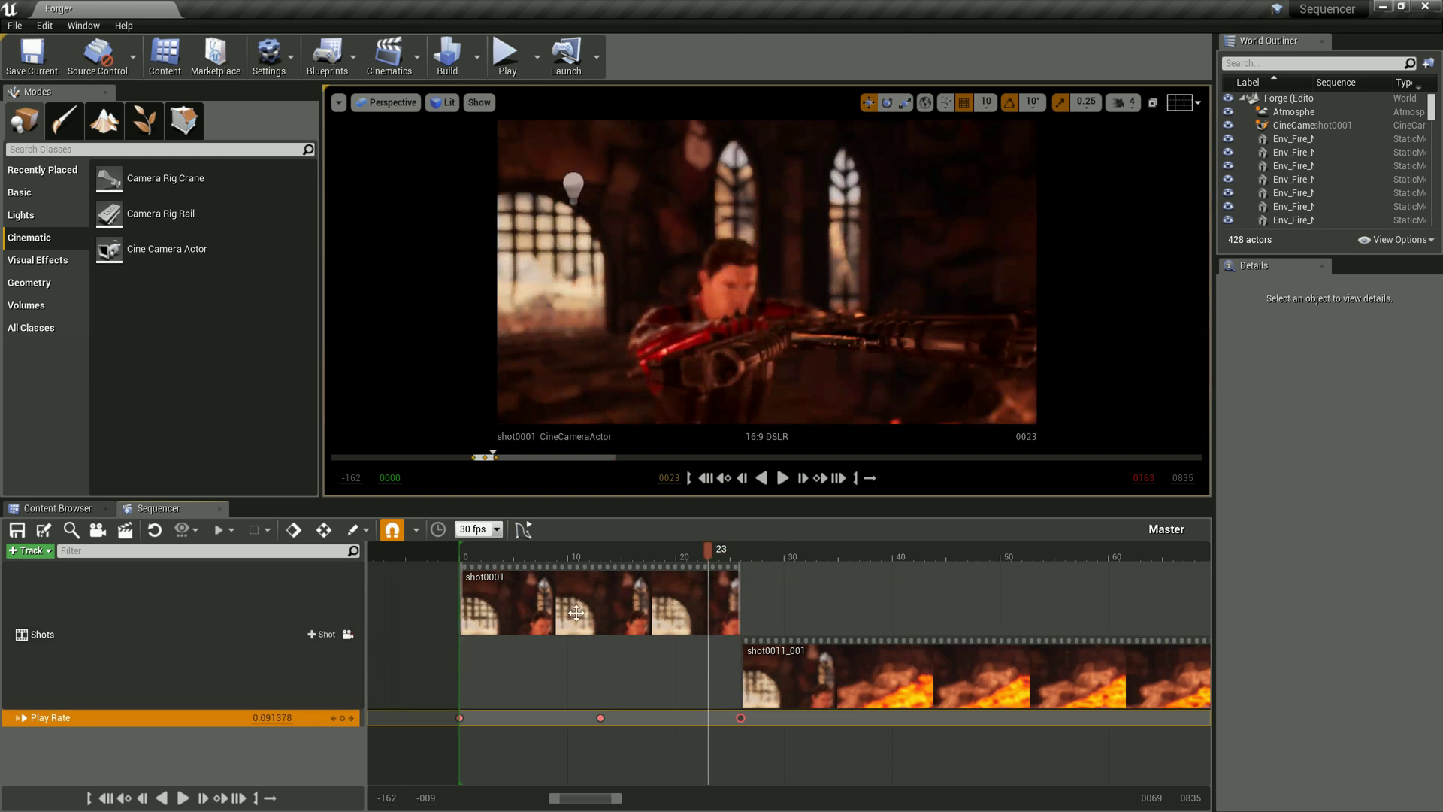
left_click_drag(707, 549, 475, 569)
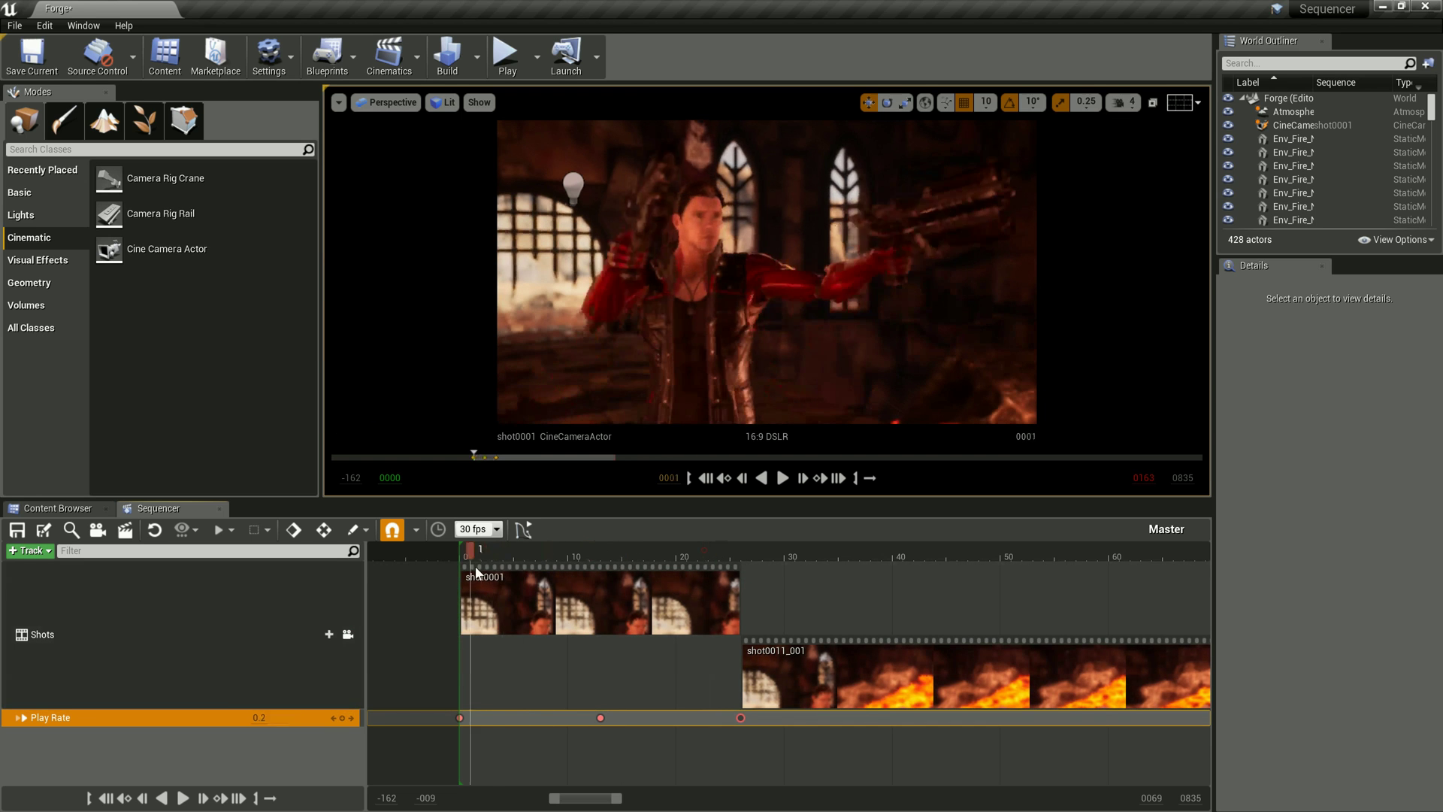
Play the sequence through to frame 163 to preview the speed ramp.
key("space")
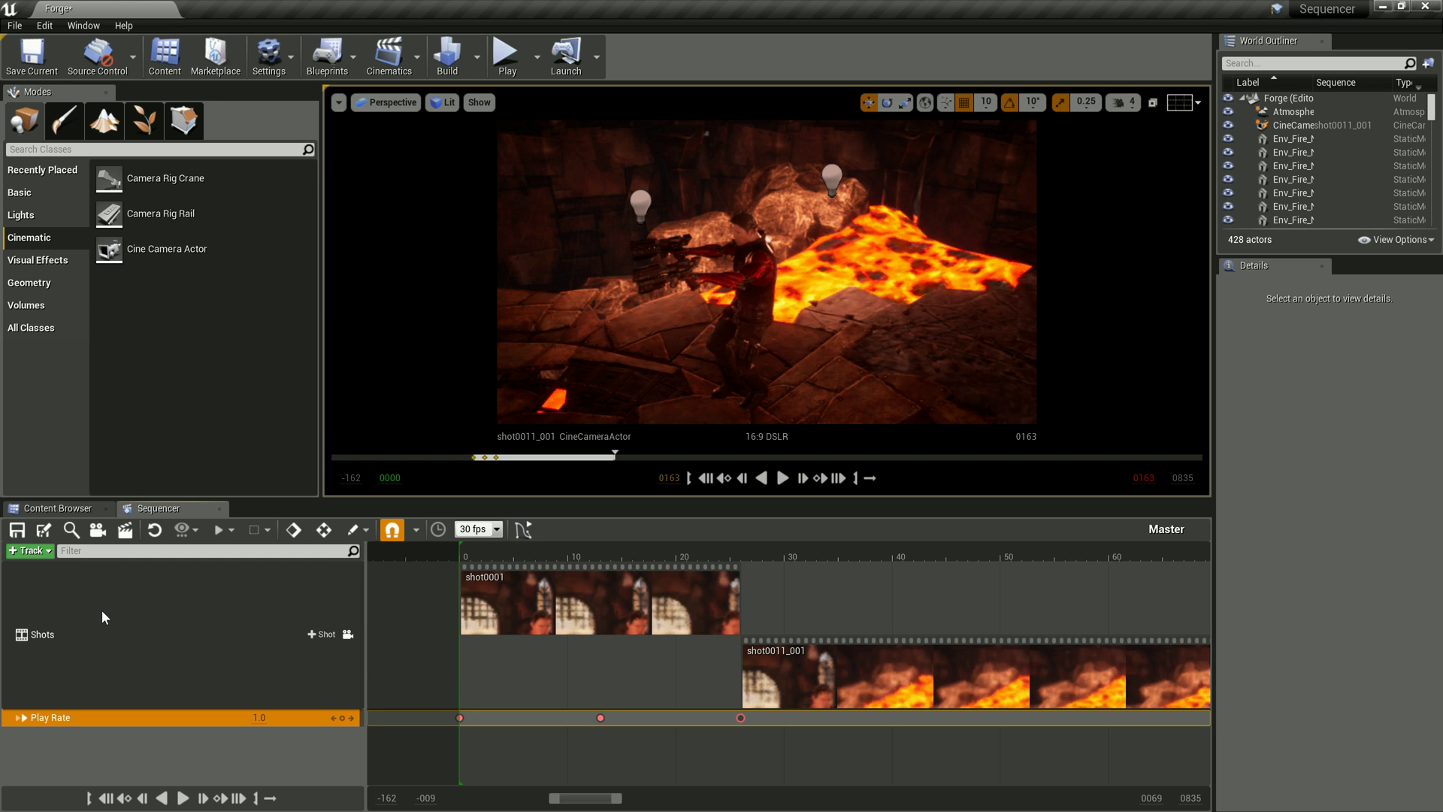
Show the + Track list of addable track types.
left_click(49, 555)
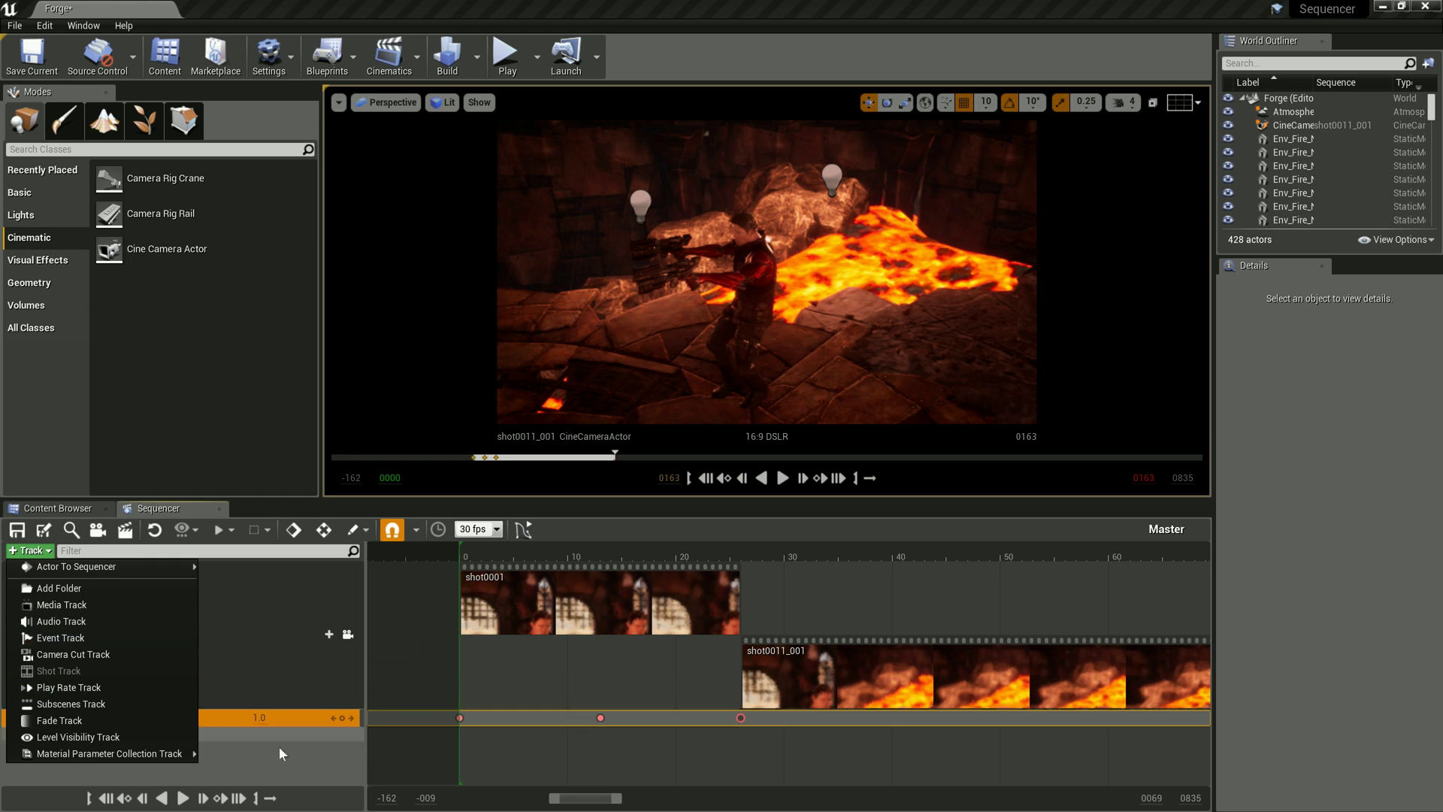
Close the + Track menu and deselect the Play Rate track.
left_click(254, 760)
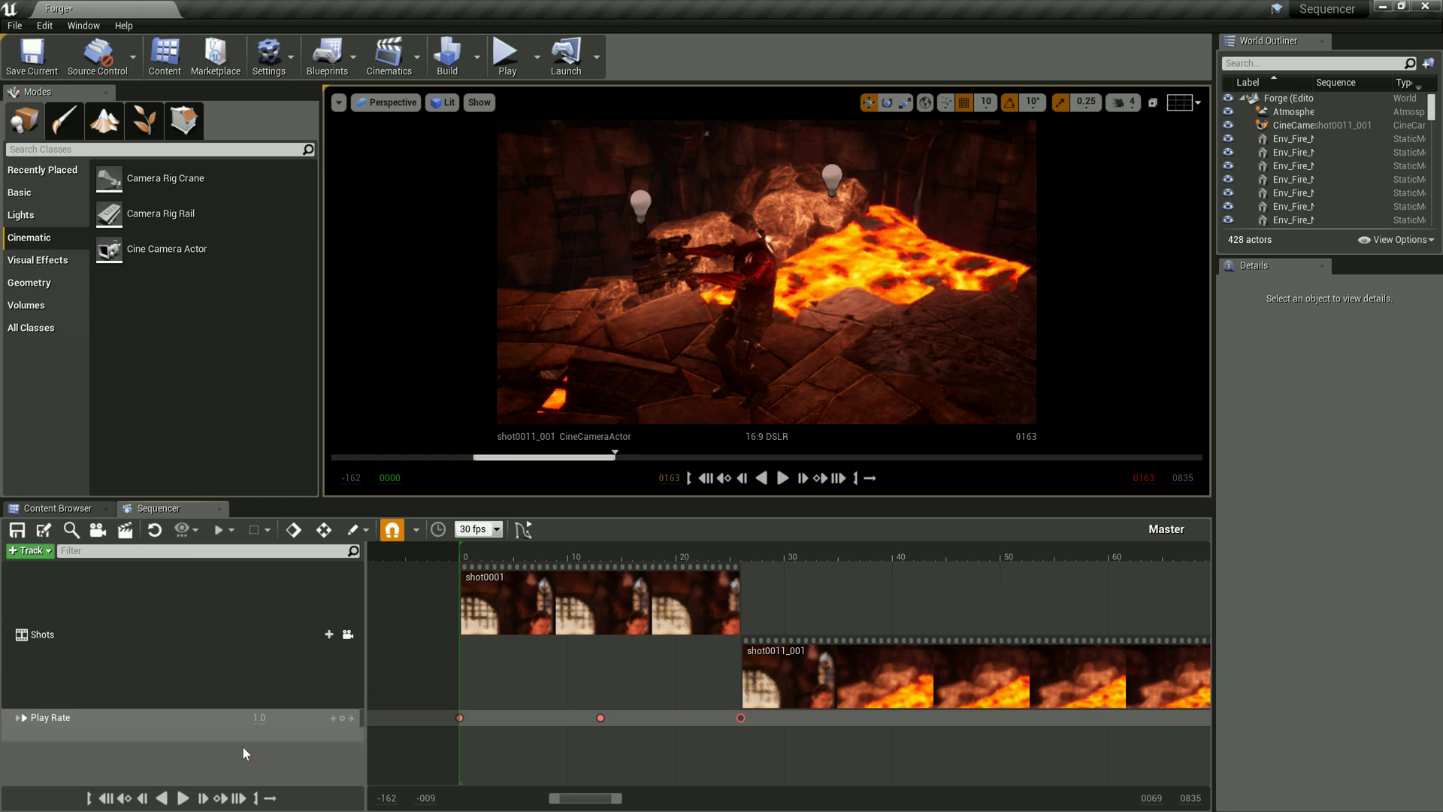